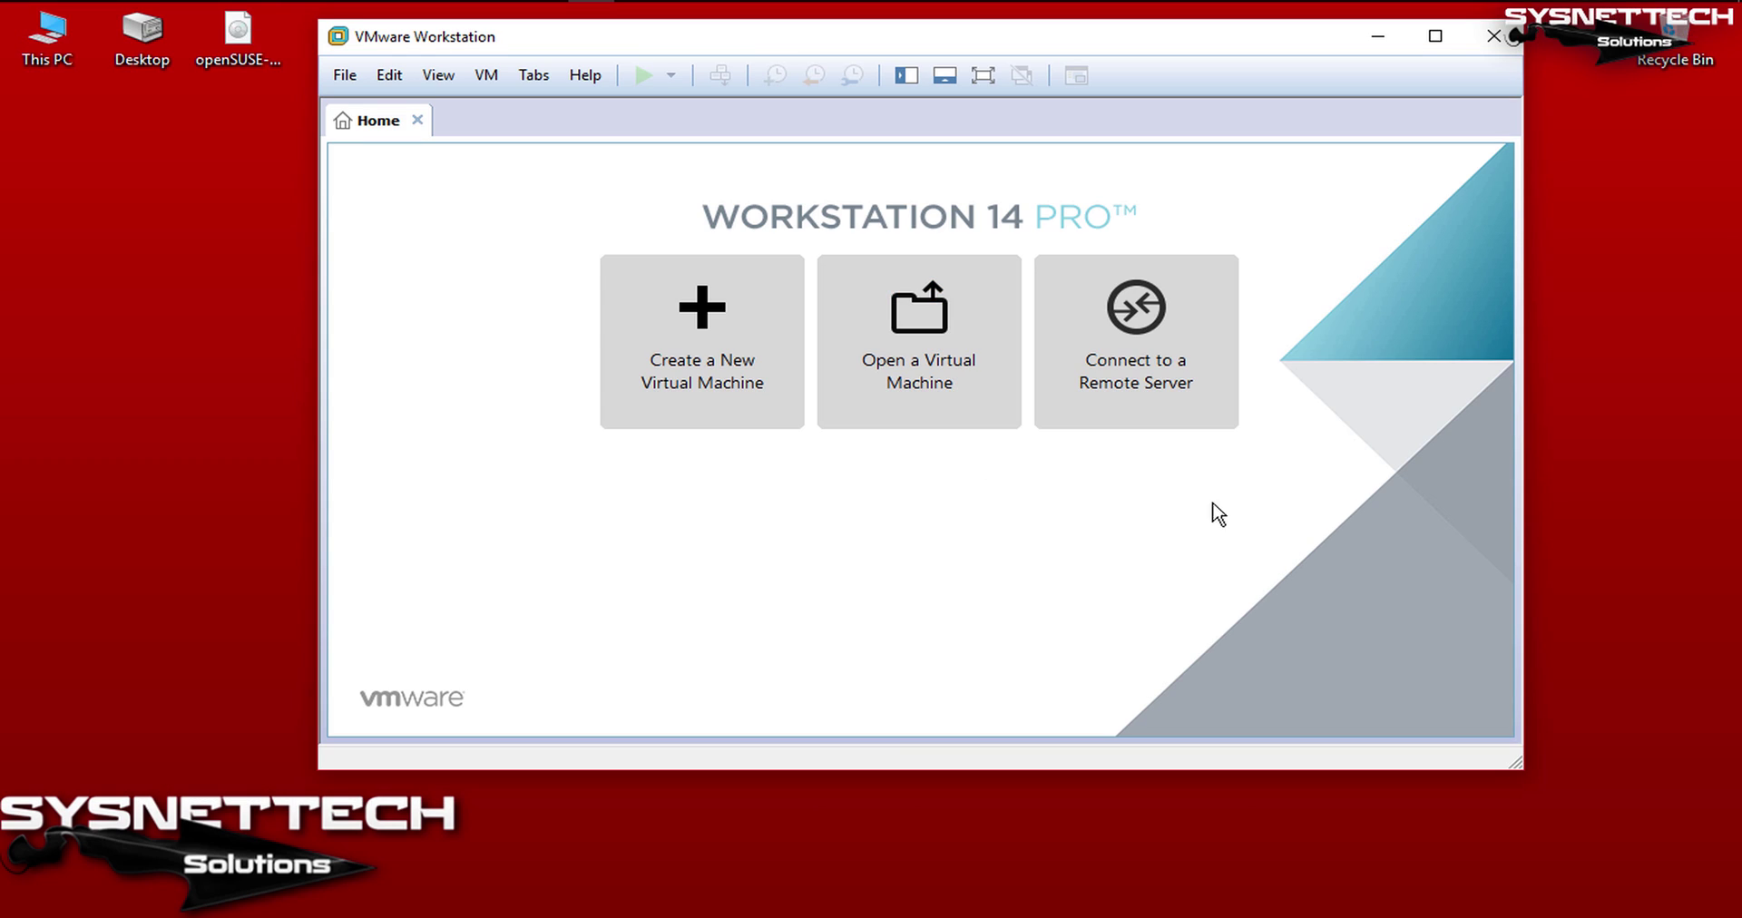
Step: Start a new custom virtual machine with Workstation 14.x hardware compatibility and a blank hard disk, without choosing installation media
left_click(720, 425)
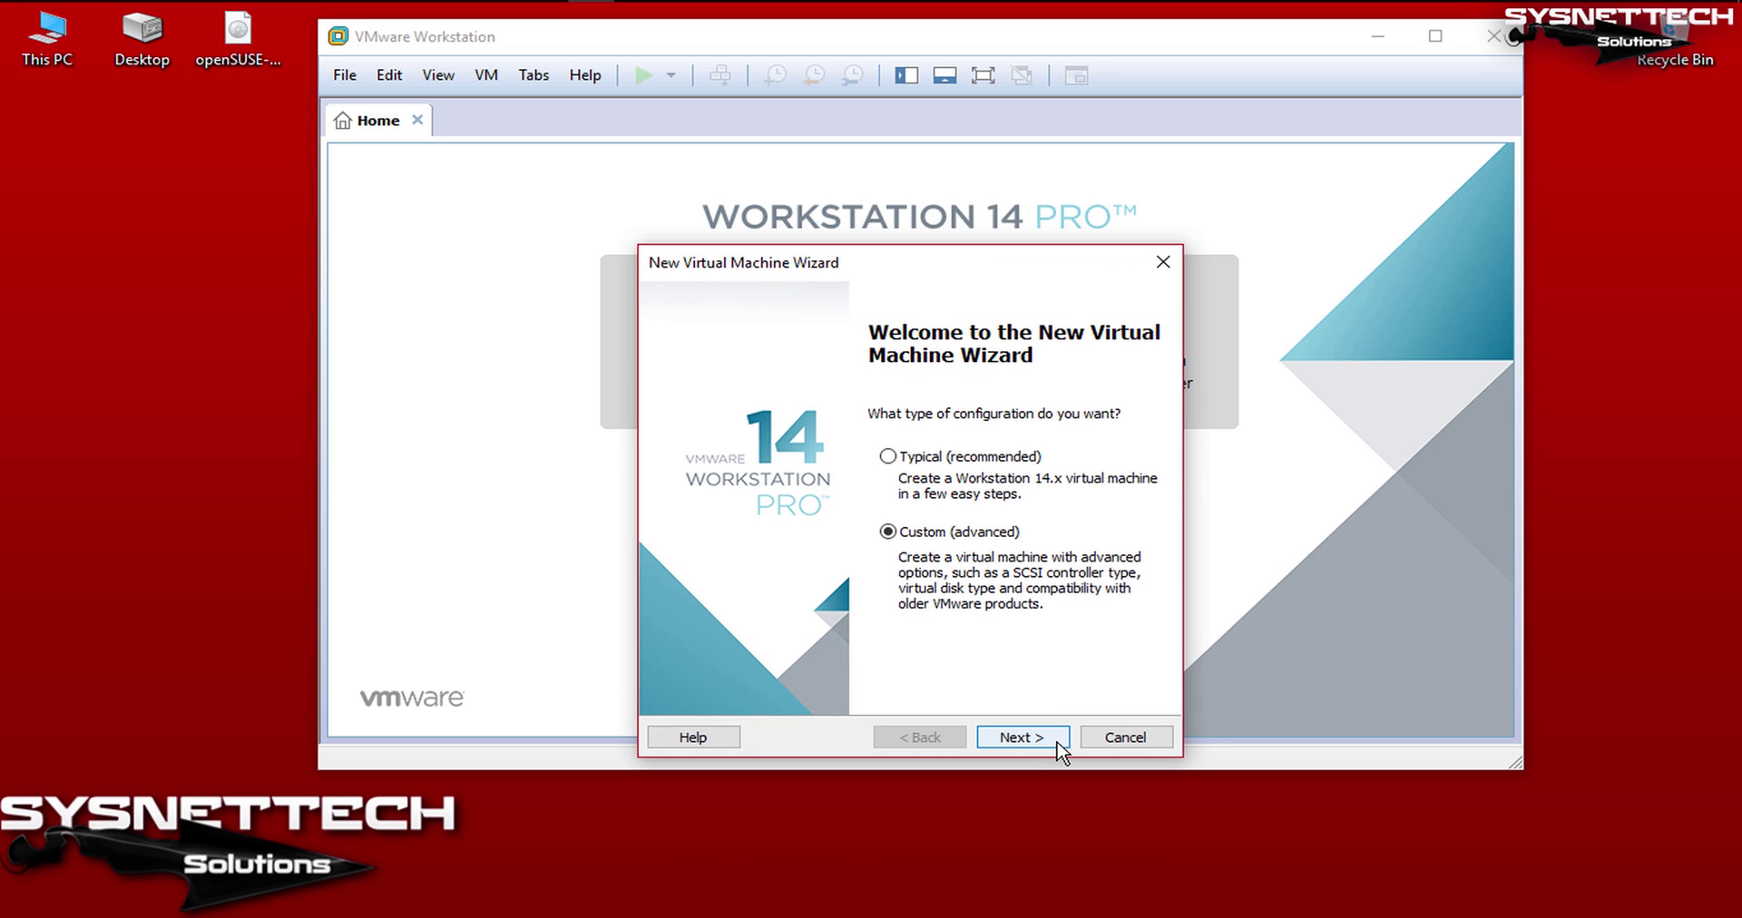
left_click(1023, 737)
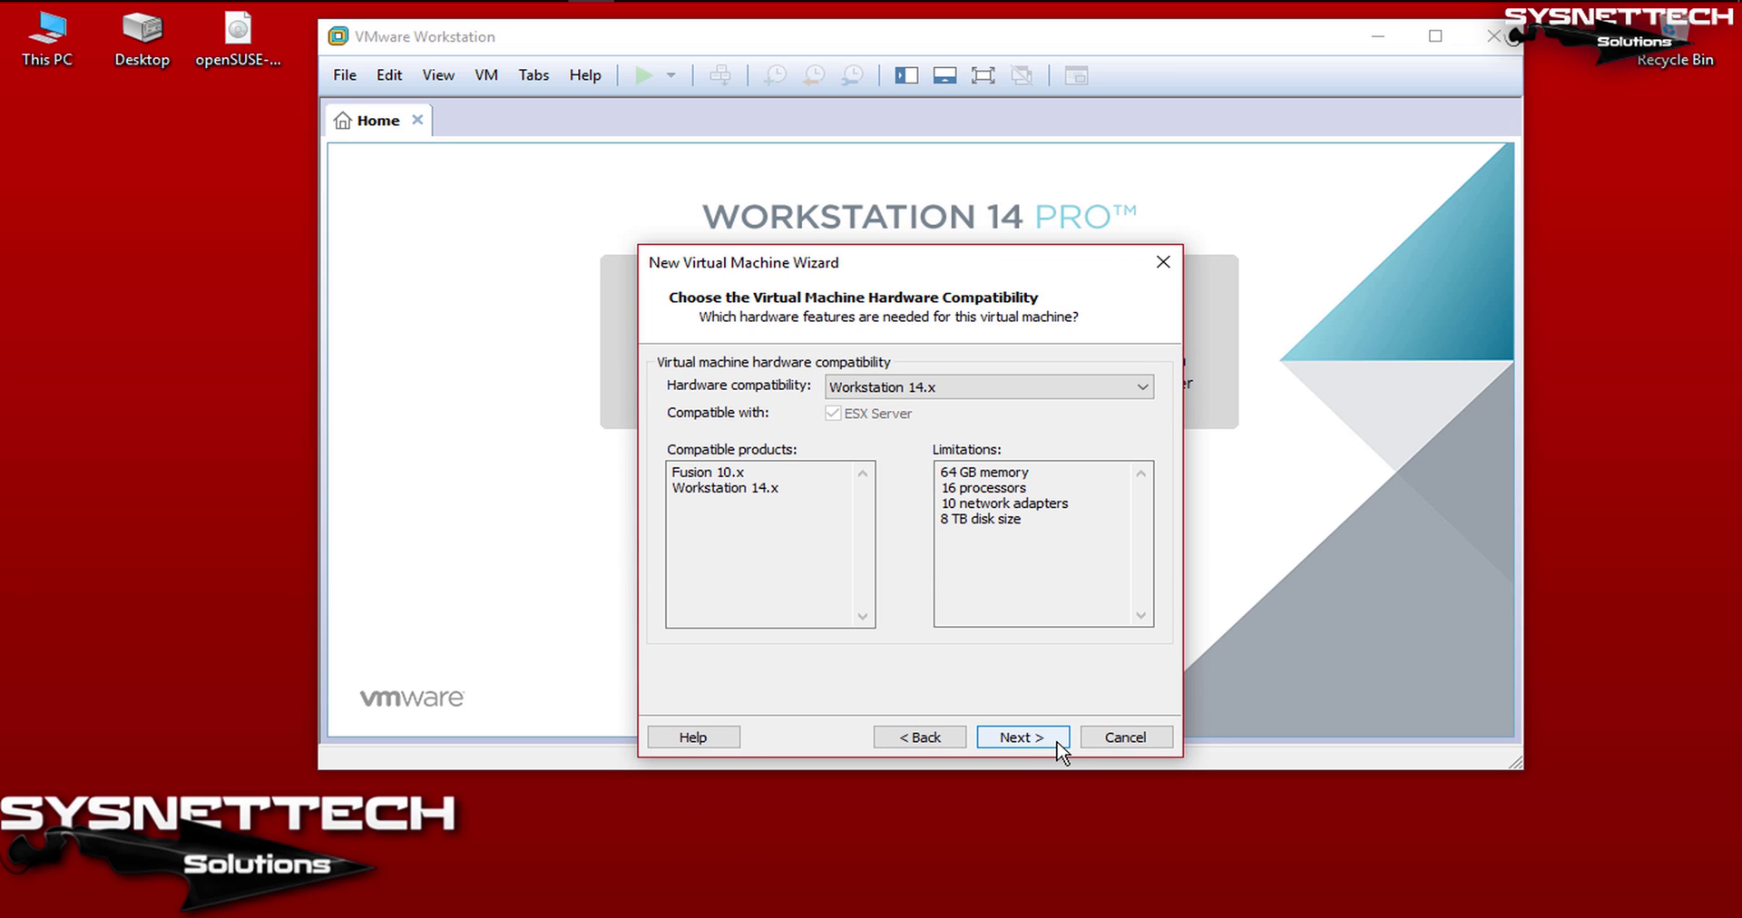
left_click(1059, 745)
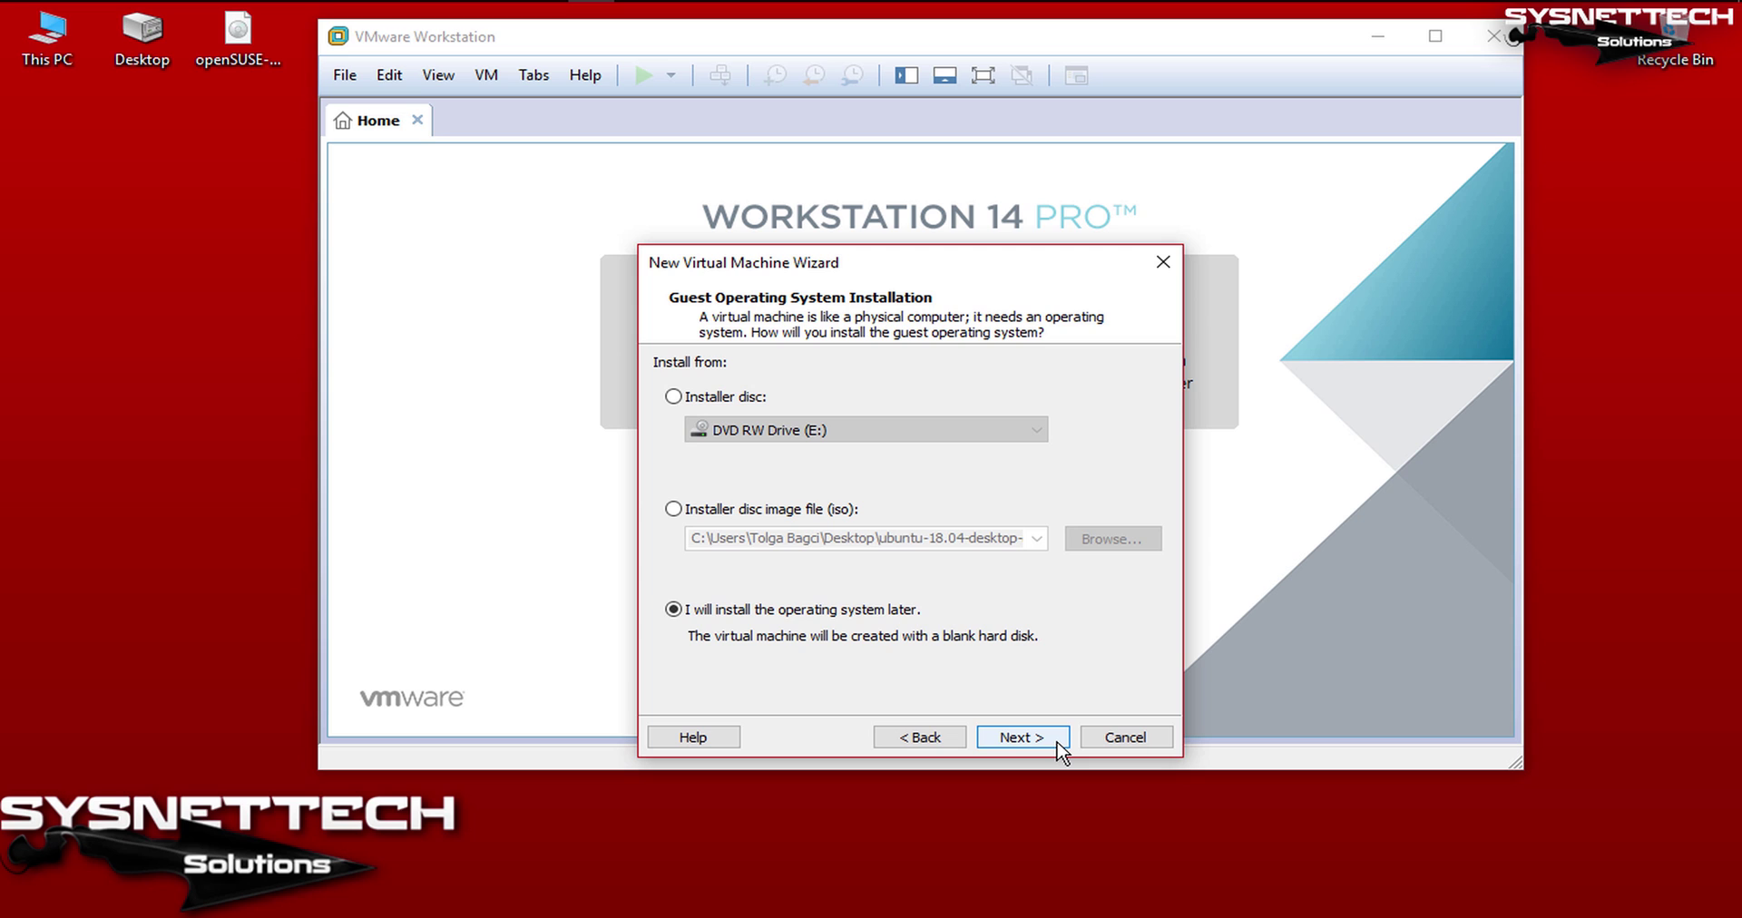
left_click(1060, 746)
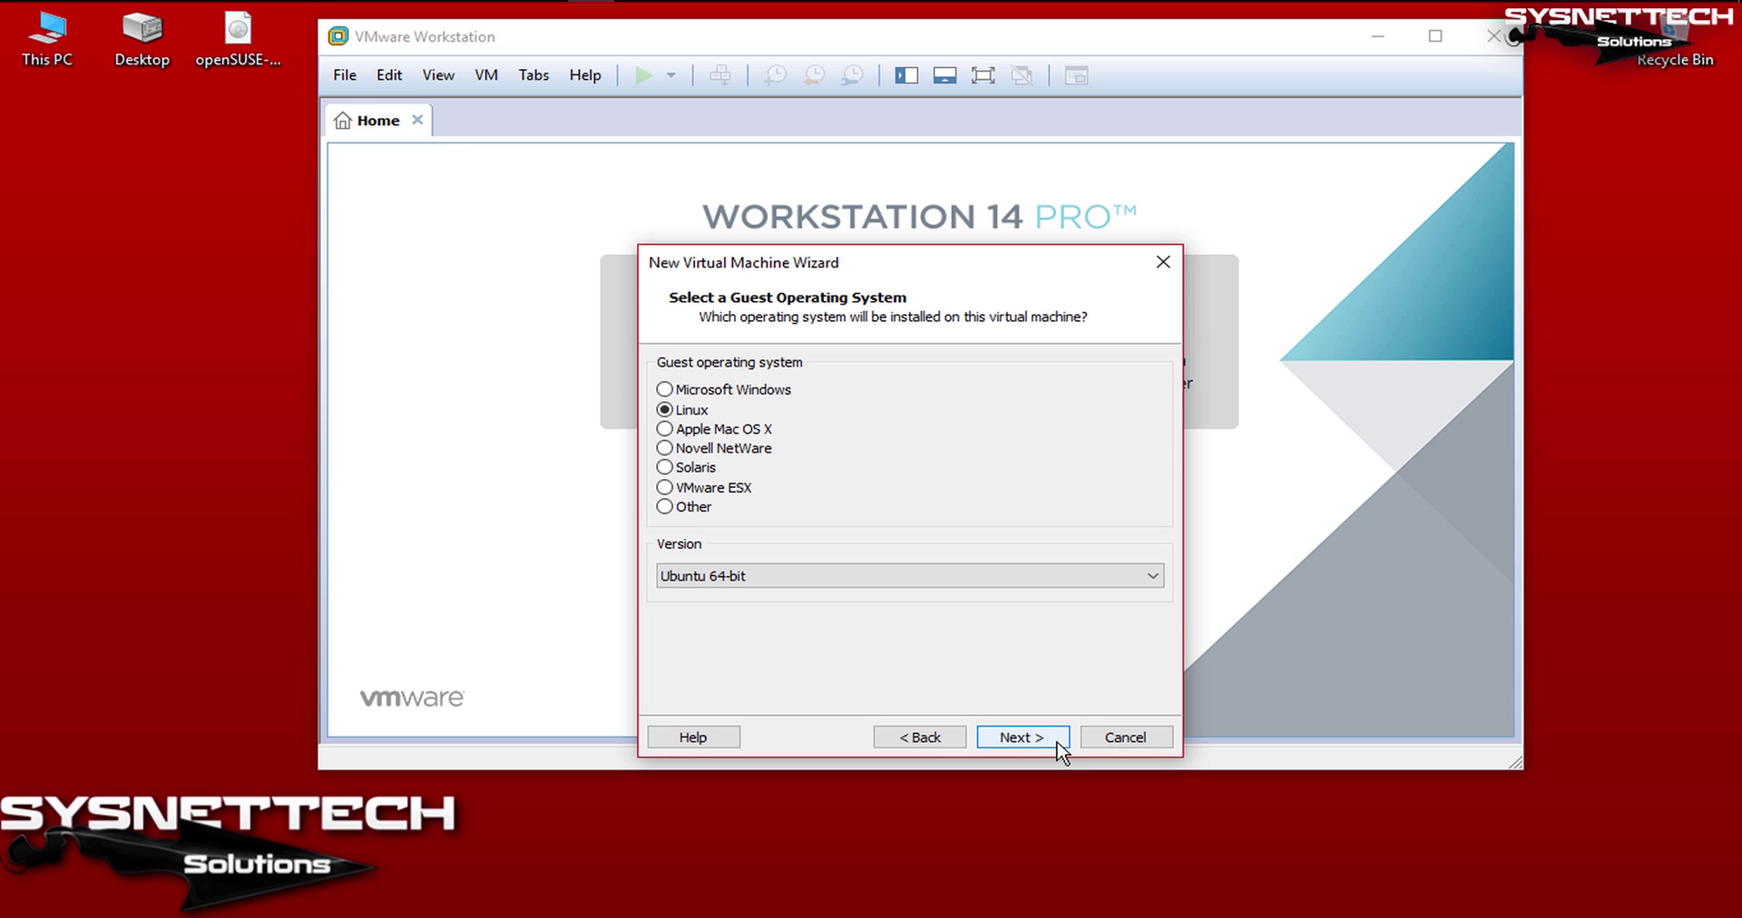
Step: Set the Linux guest operating system version to SUSE Linux 64-bit and proceed to naming the virtual machine
left_click(1154, 576)
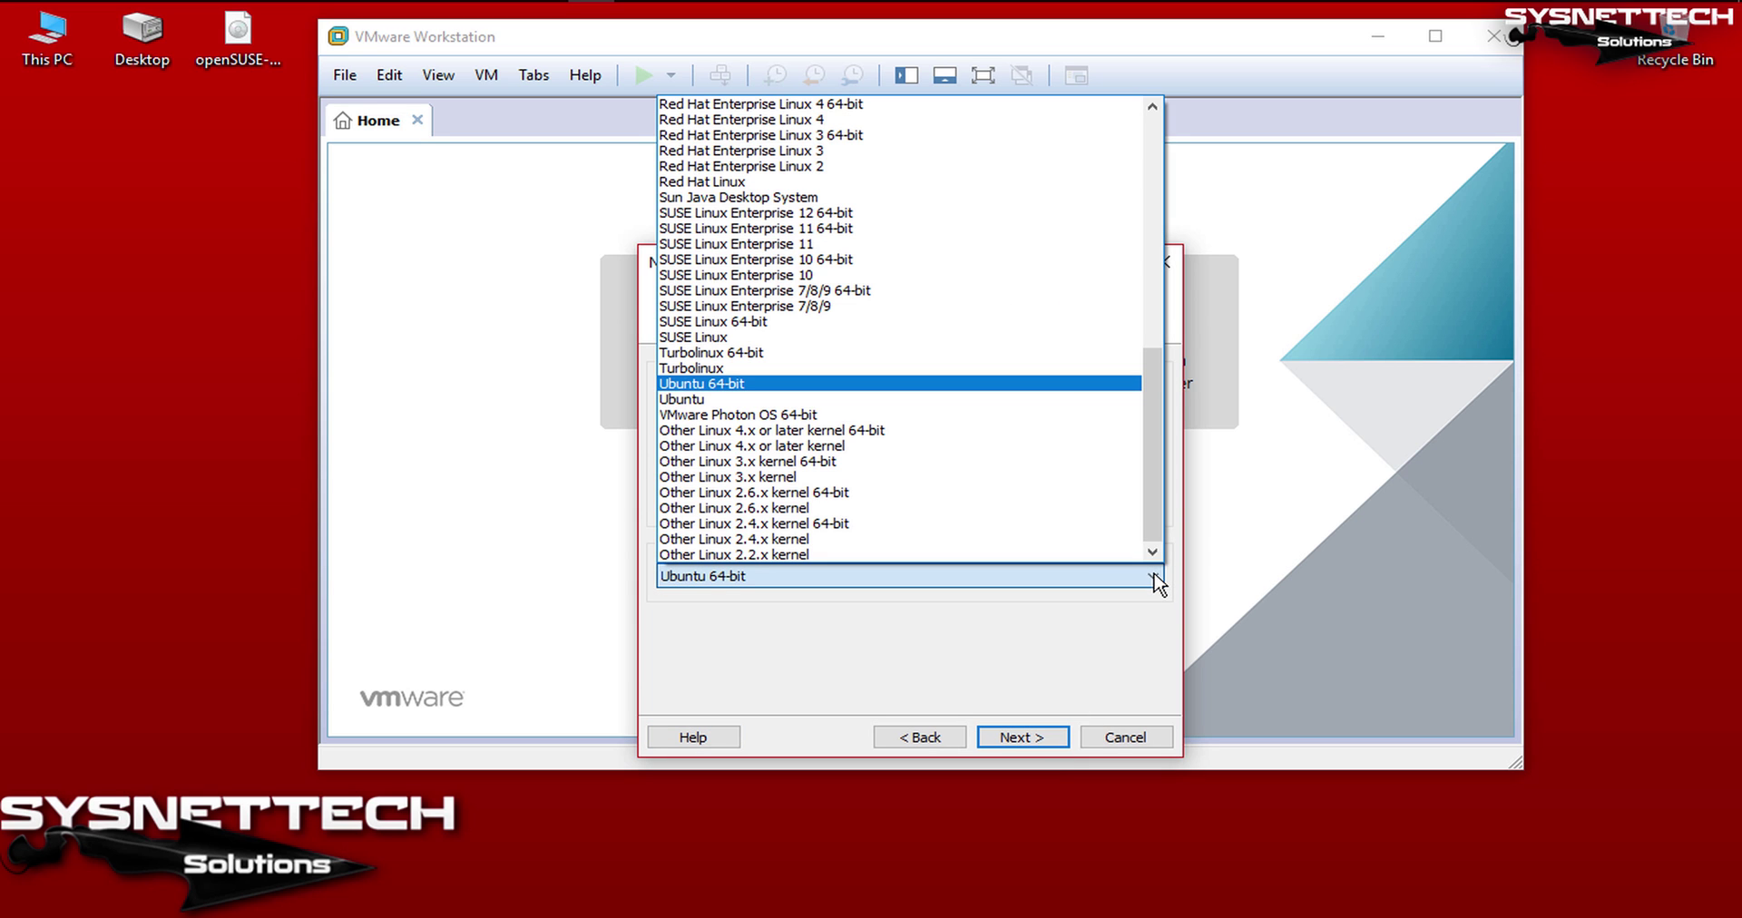
left_click_drag(1149, 418, 1152, 414)
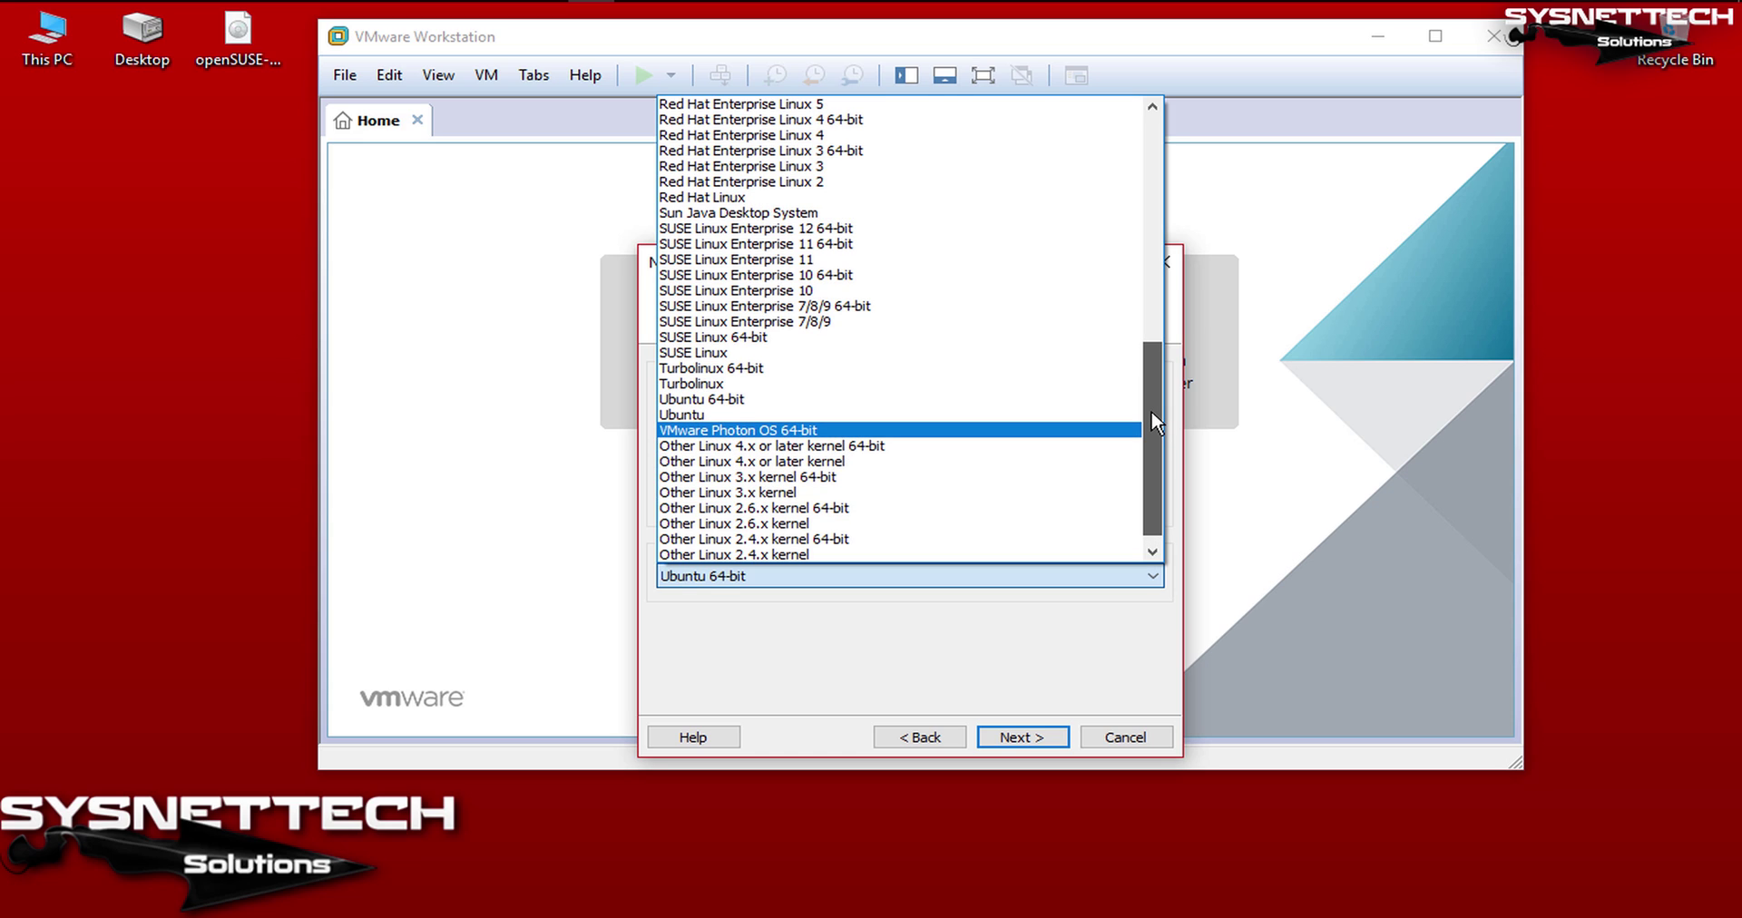
left_click_drag(1152, 411, 1152, 371)
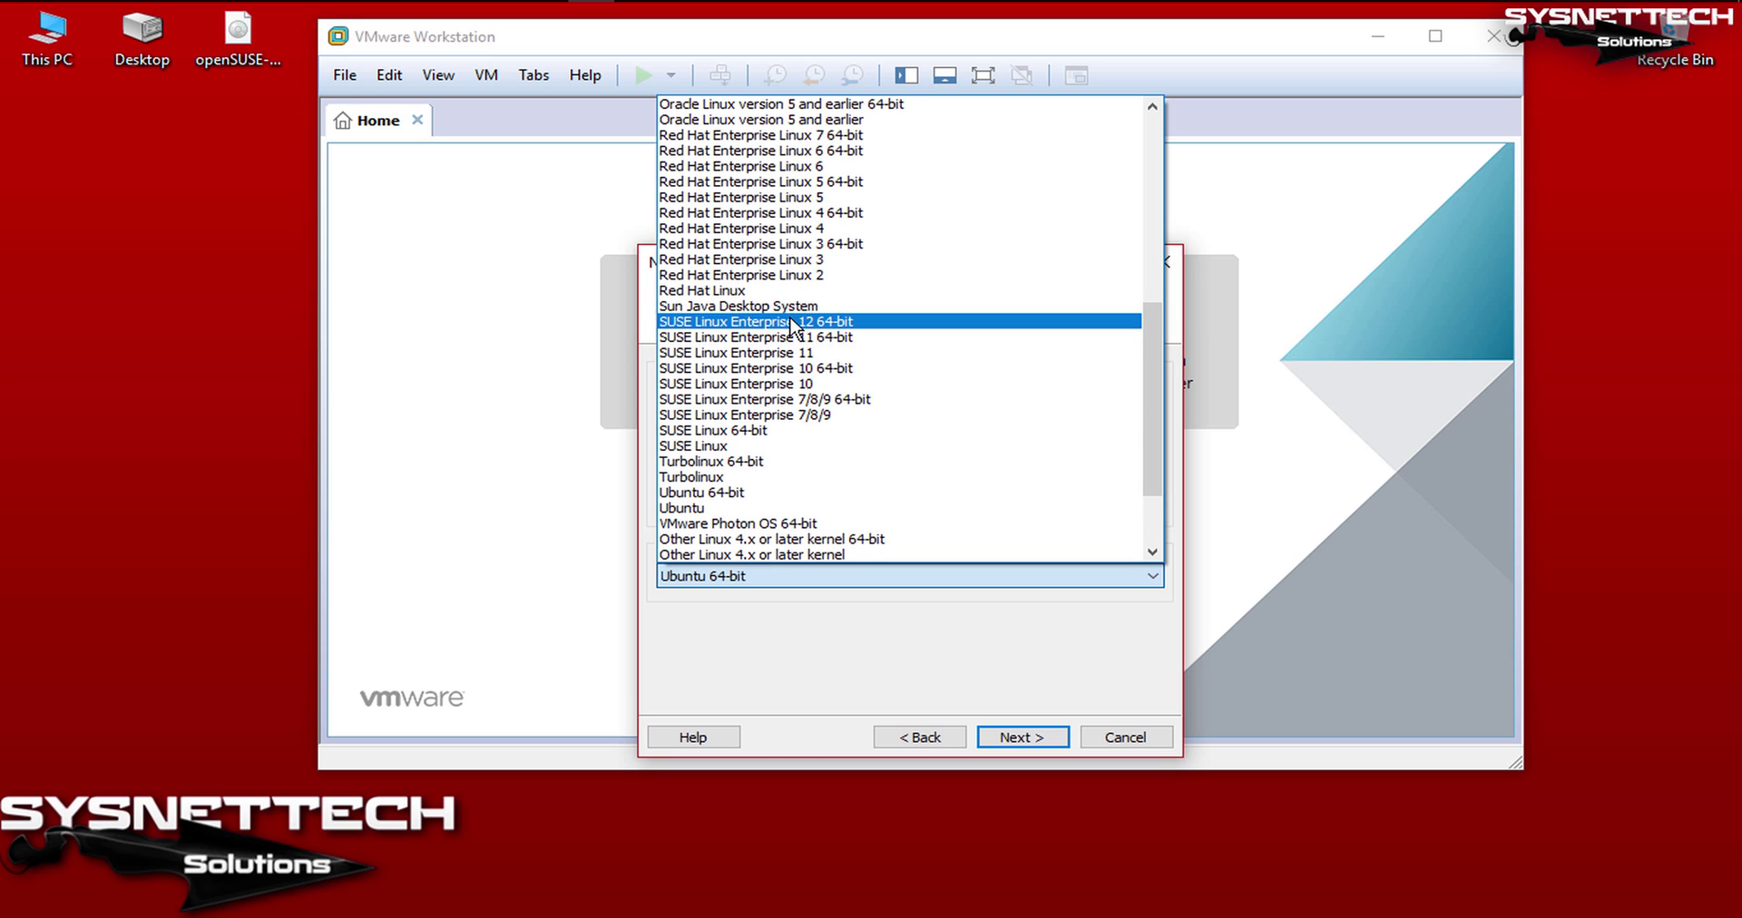
left_click(798, 432)
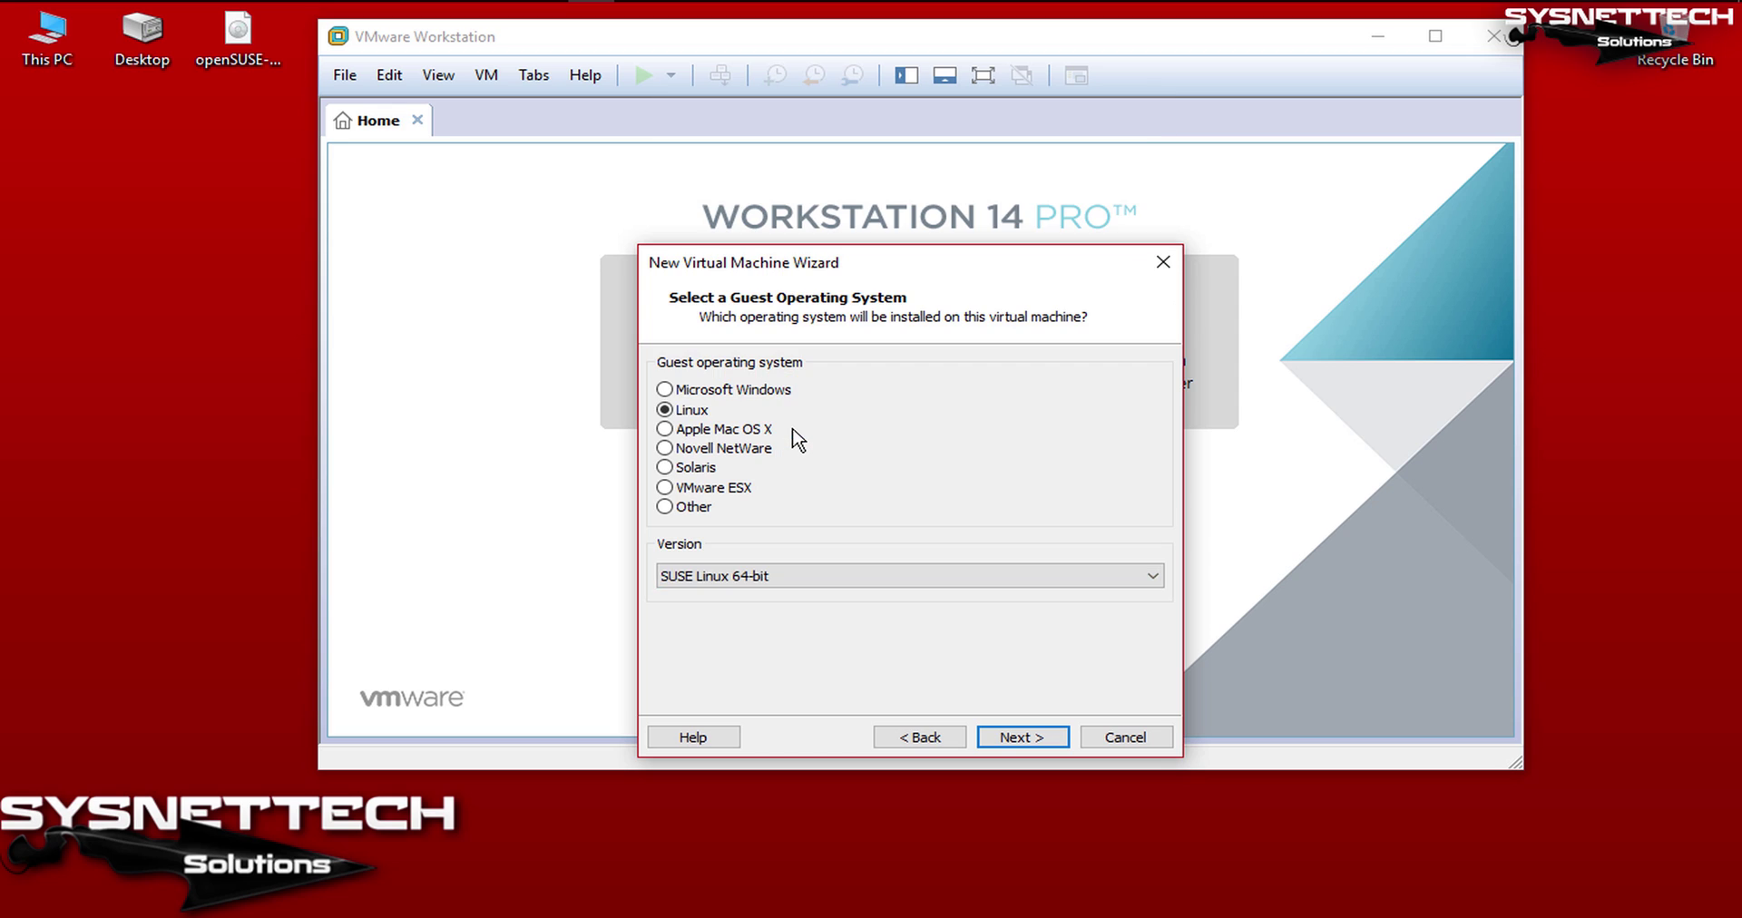
left_click(1021, 737)
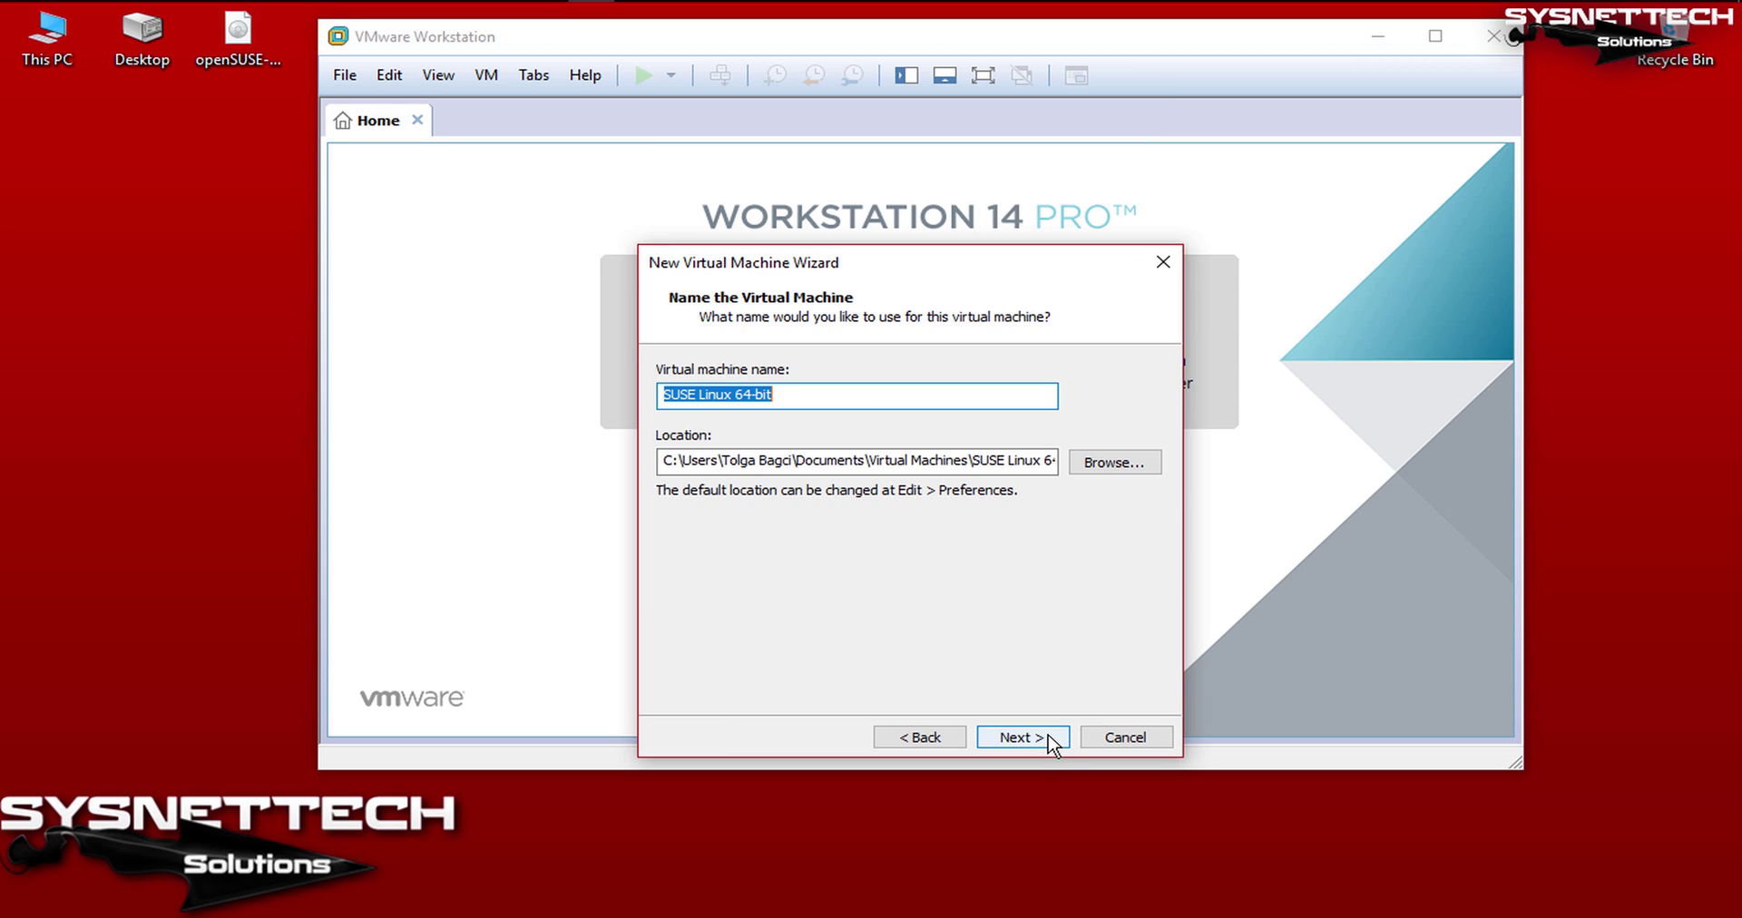
Step: Create a folder named openSUSE-Leap-15 on the F: drive and use it as the virtual machine's location
left_click(1158, 463)
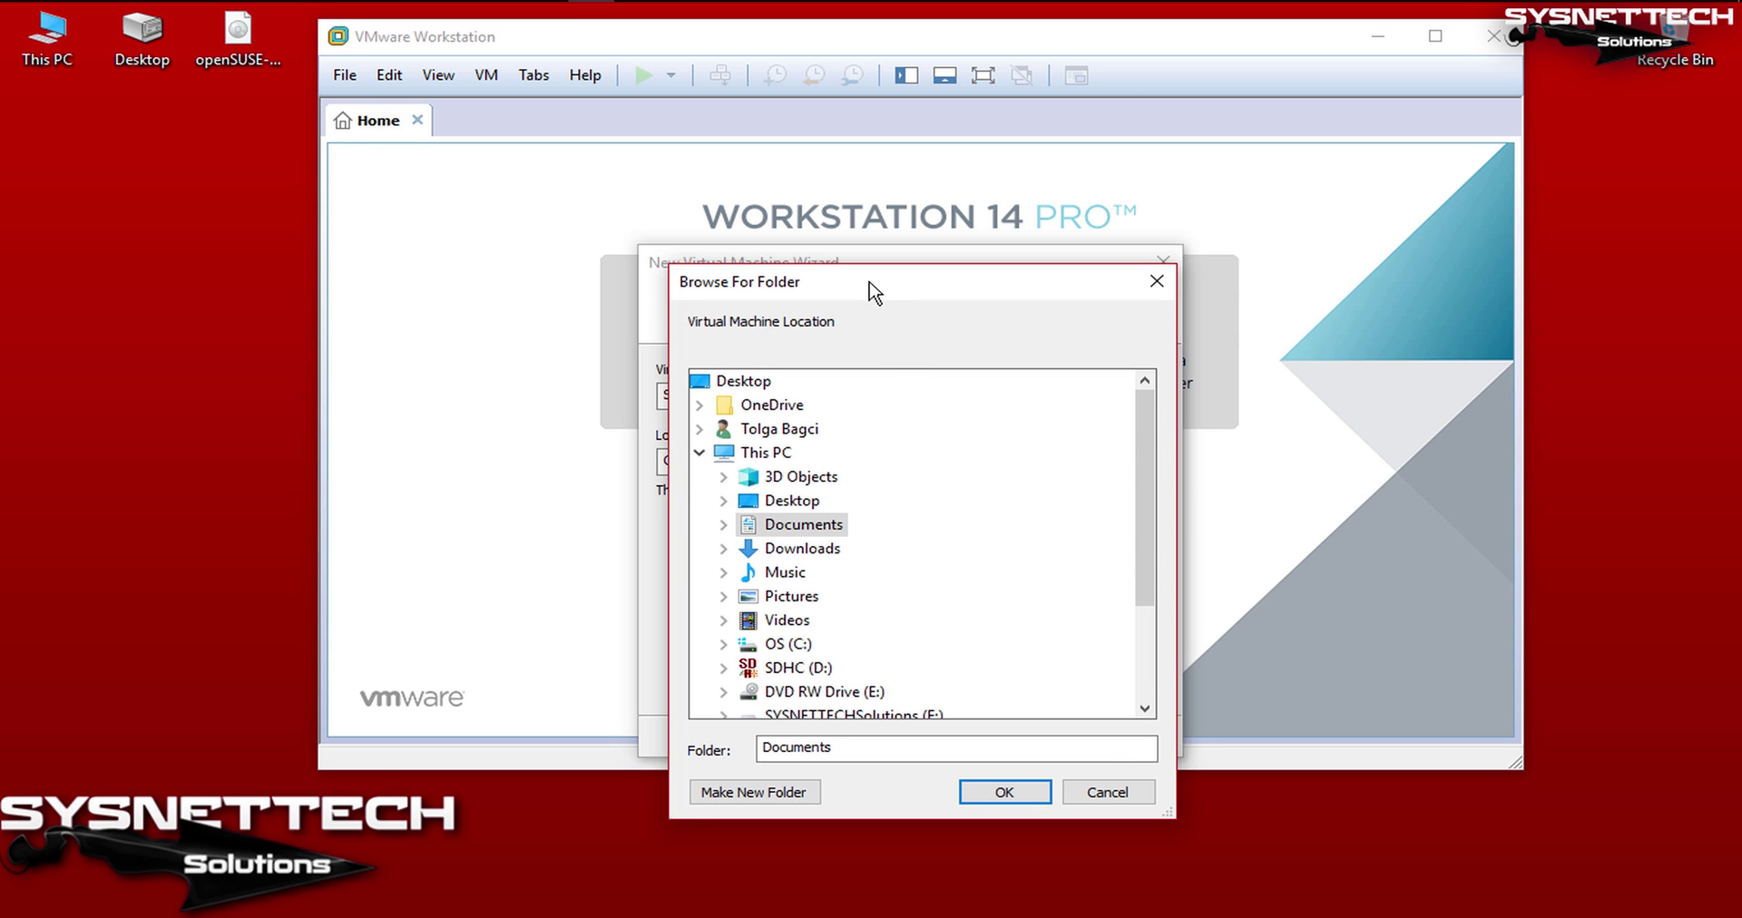
left_click_drag(869, 292, 1210, 234)
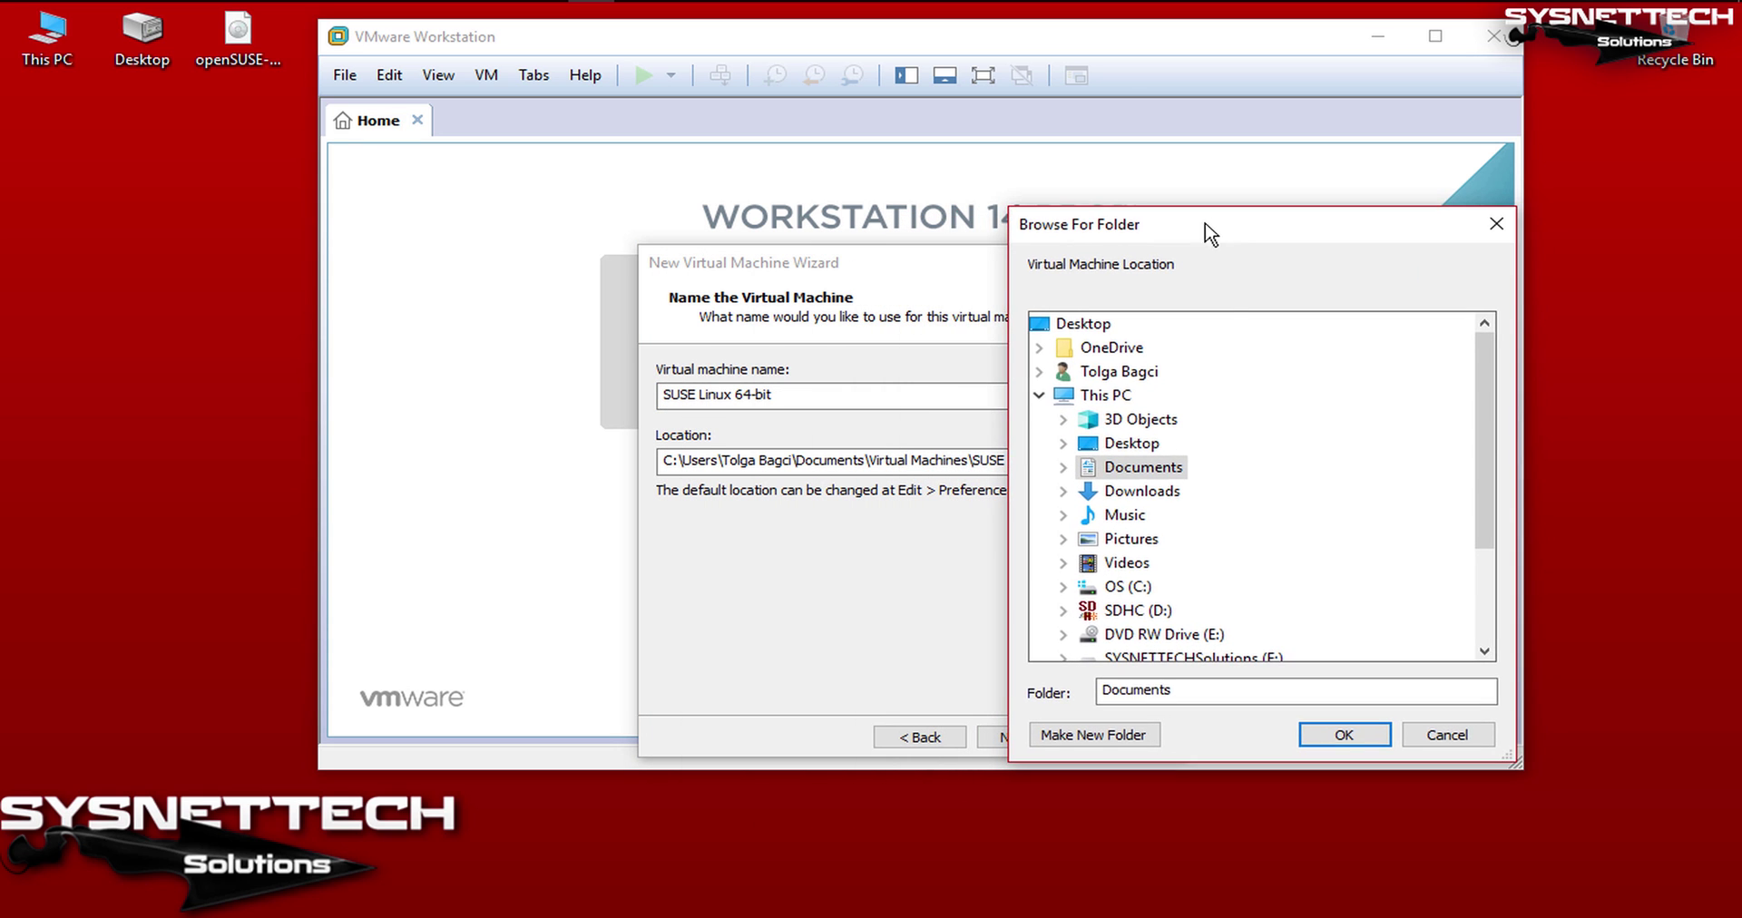
scroll(1234, 513, "down", 2)
double_click(1230, 515)
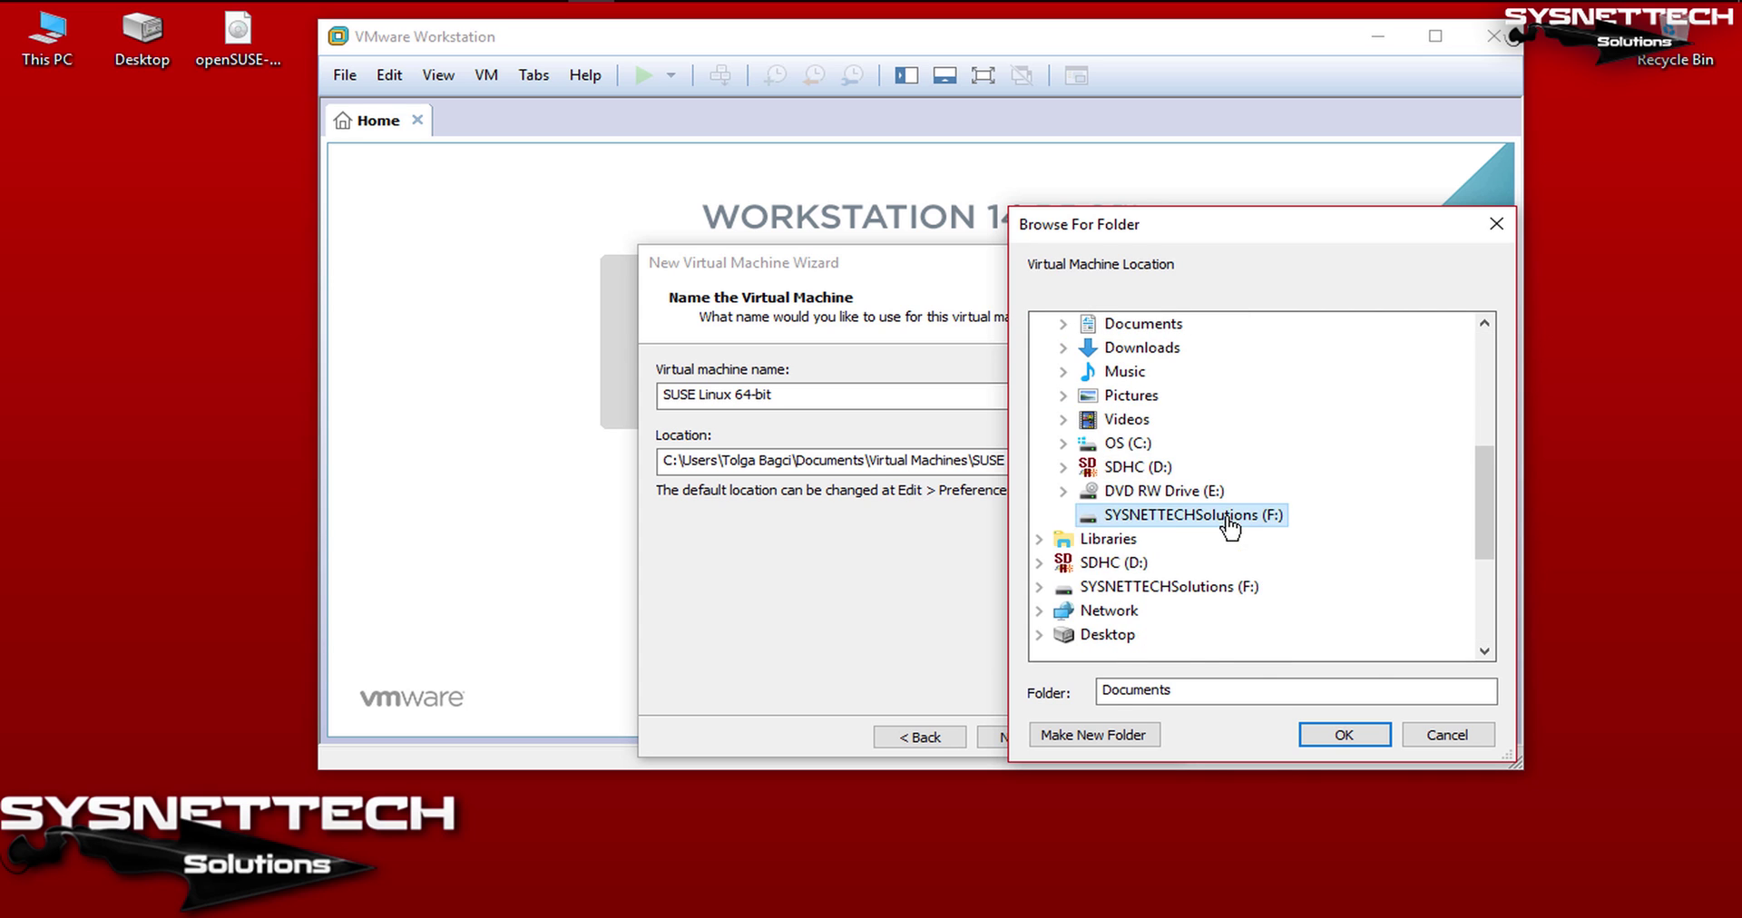
left_click(1128, 737)
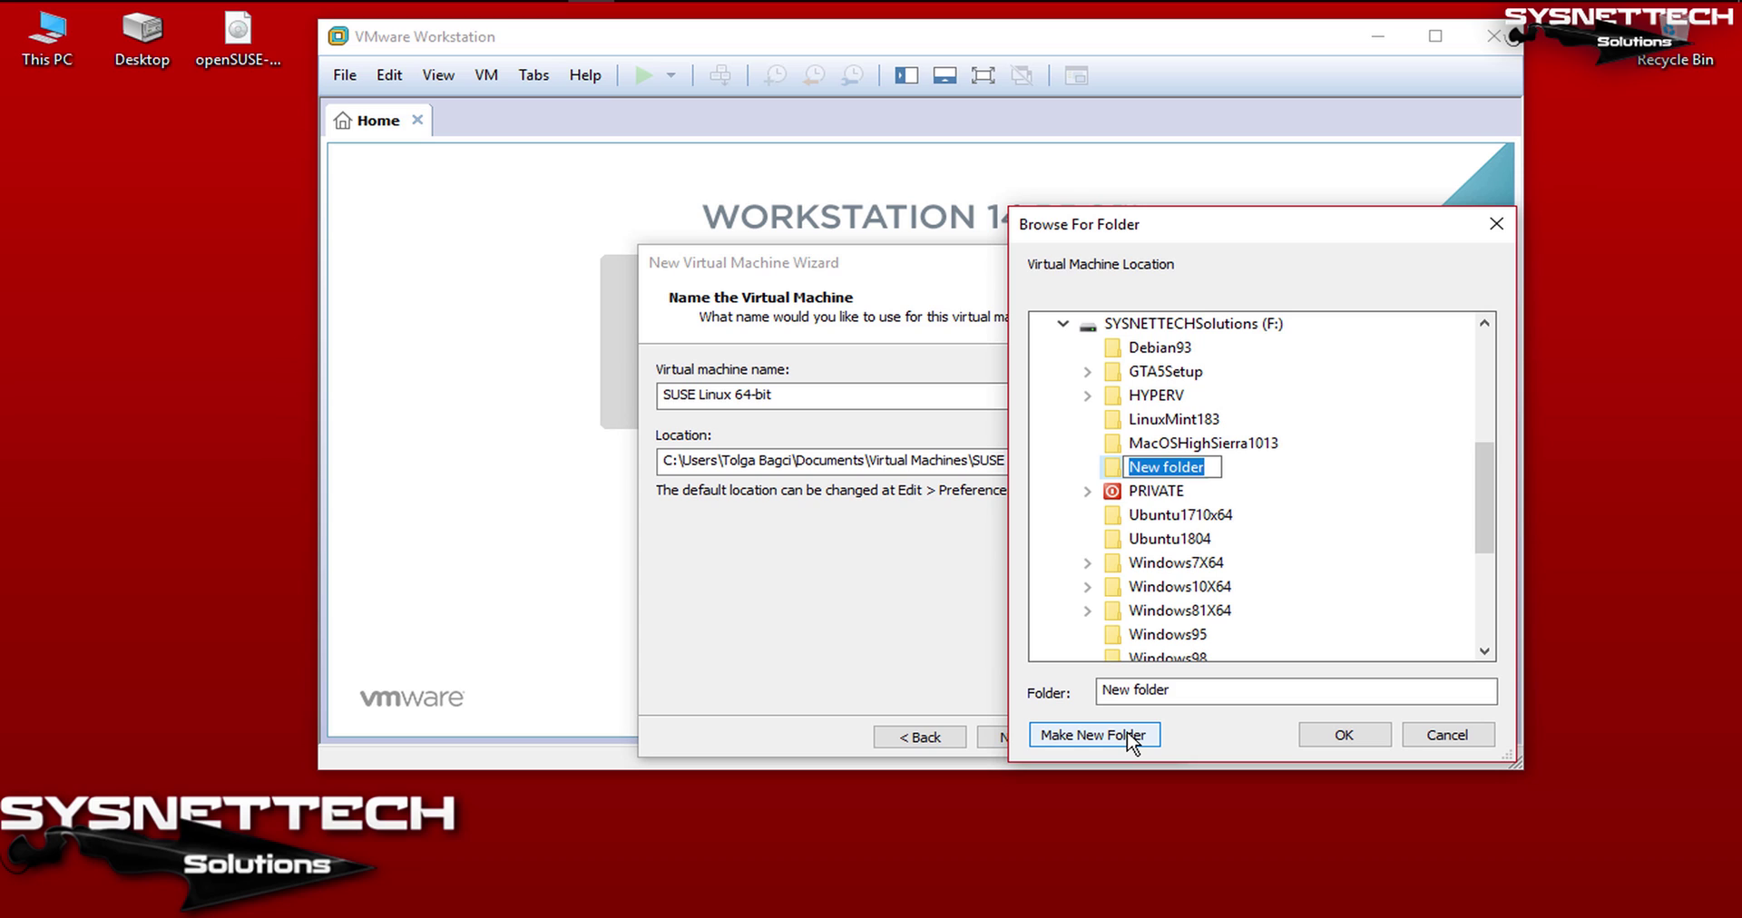
type("open")
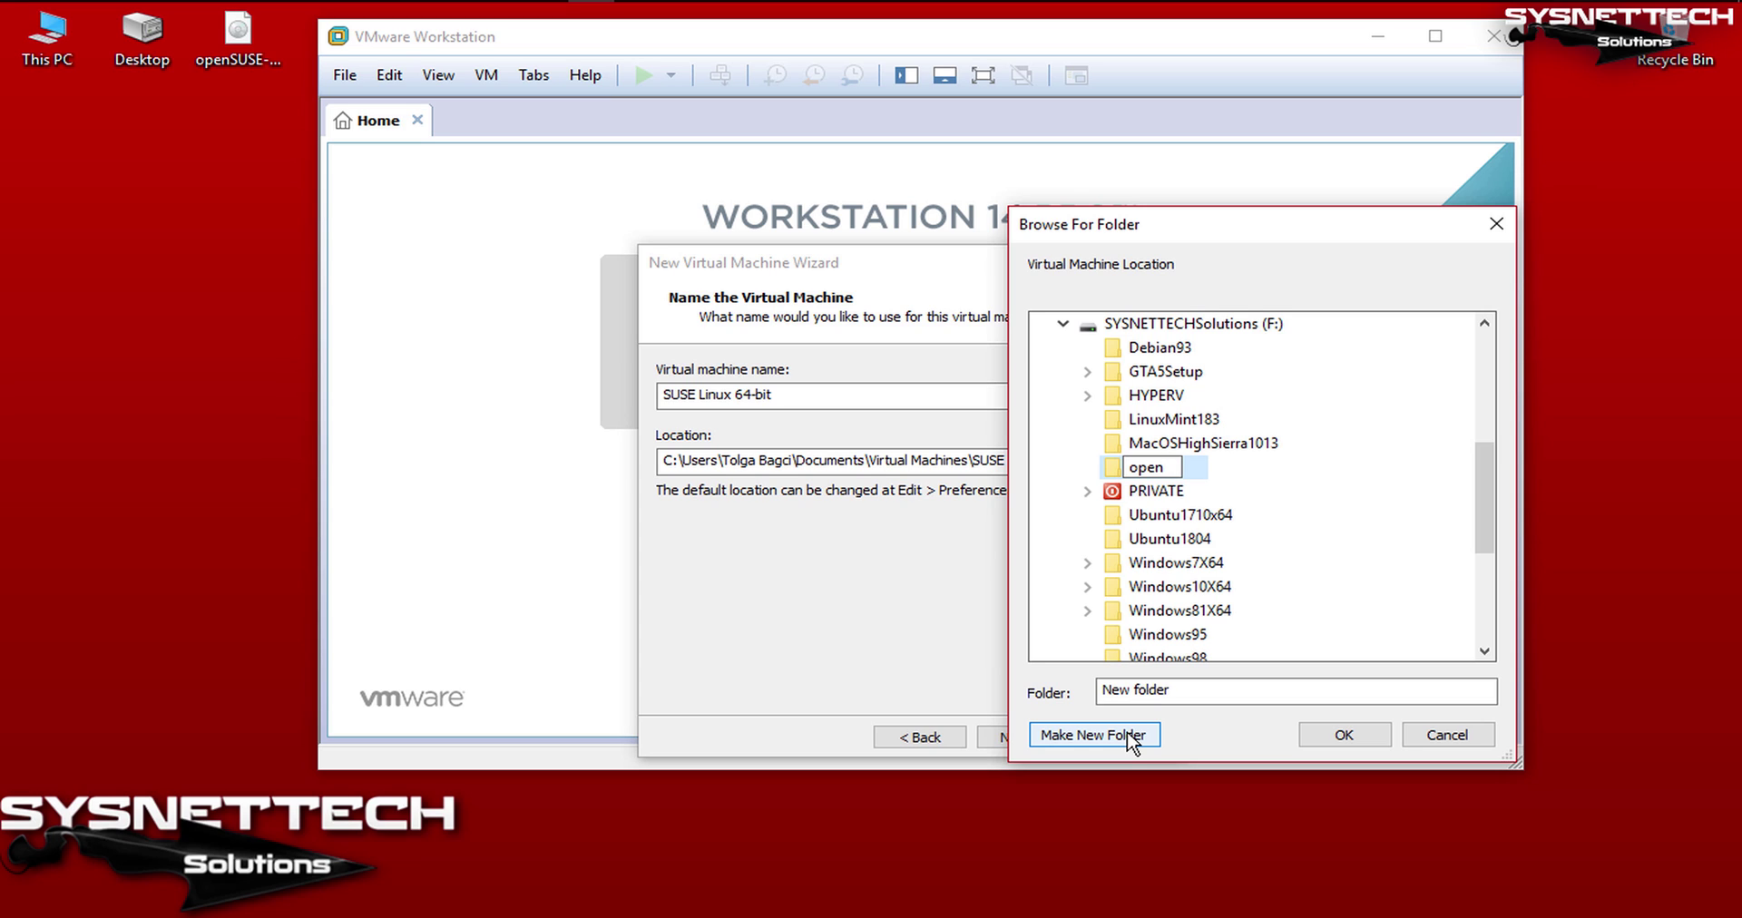
type("SUSE-Leap-14")
key("BackSpace")
type("5")
key("Return")
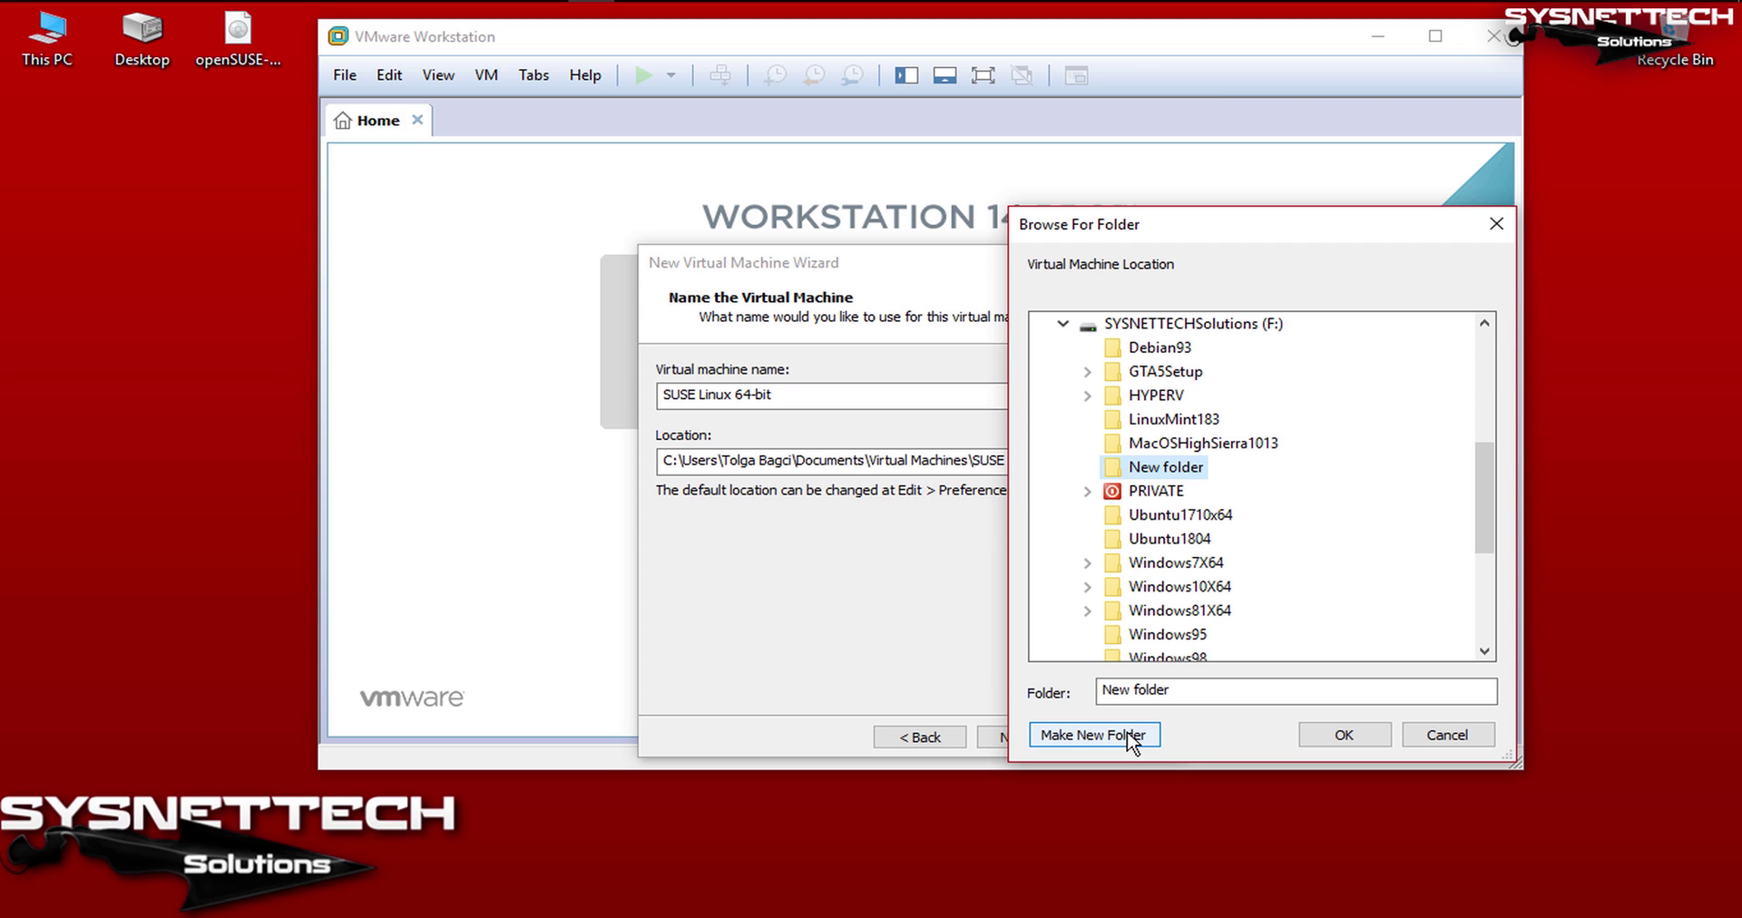
left_click(1339, 735)
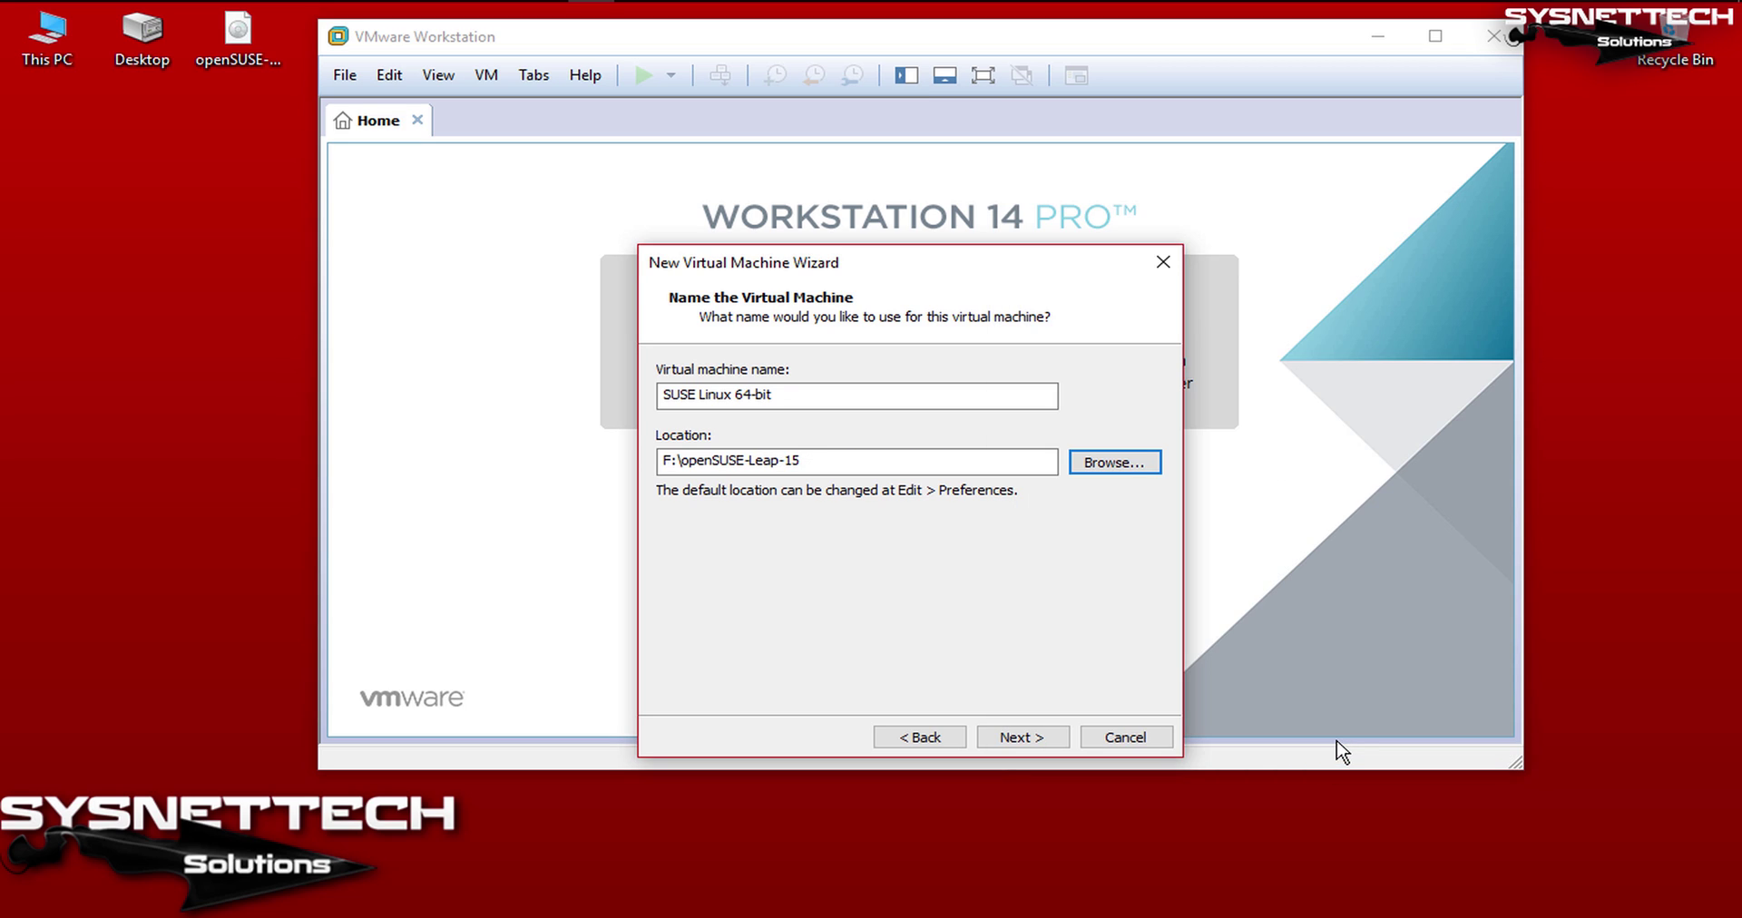
Step: Name the virtual machine openSUSE-Leap-15 by copying the folder name from its location, and accept the name and location
left_click_drag(812, 463, 680, 470)
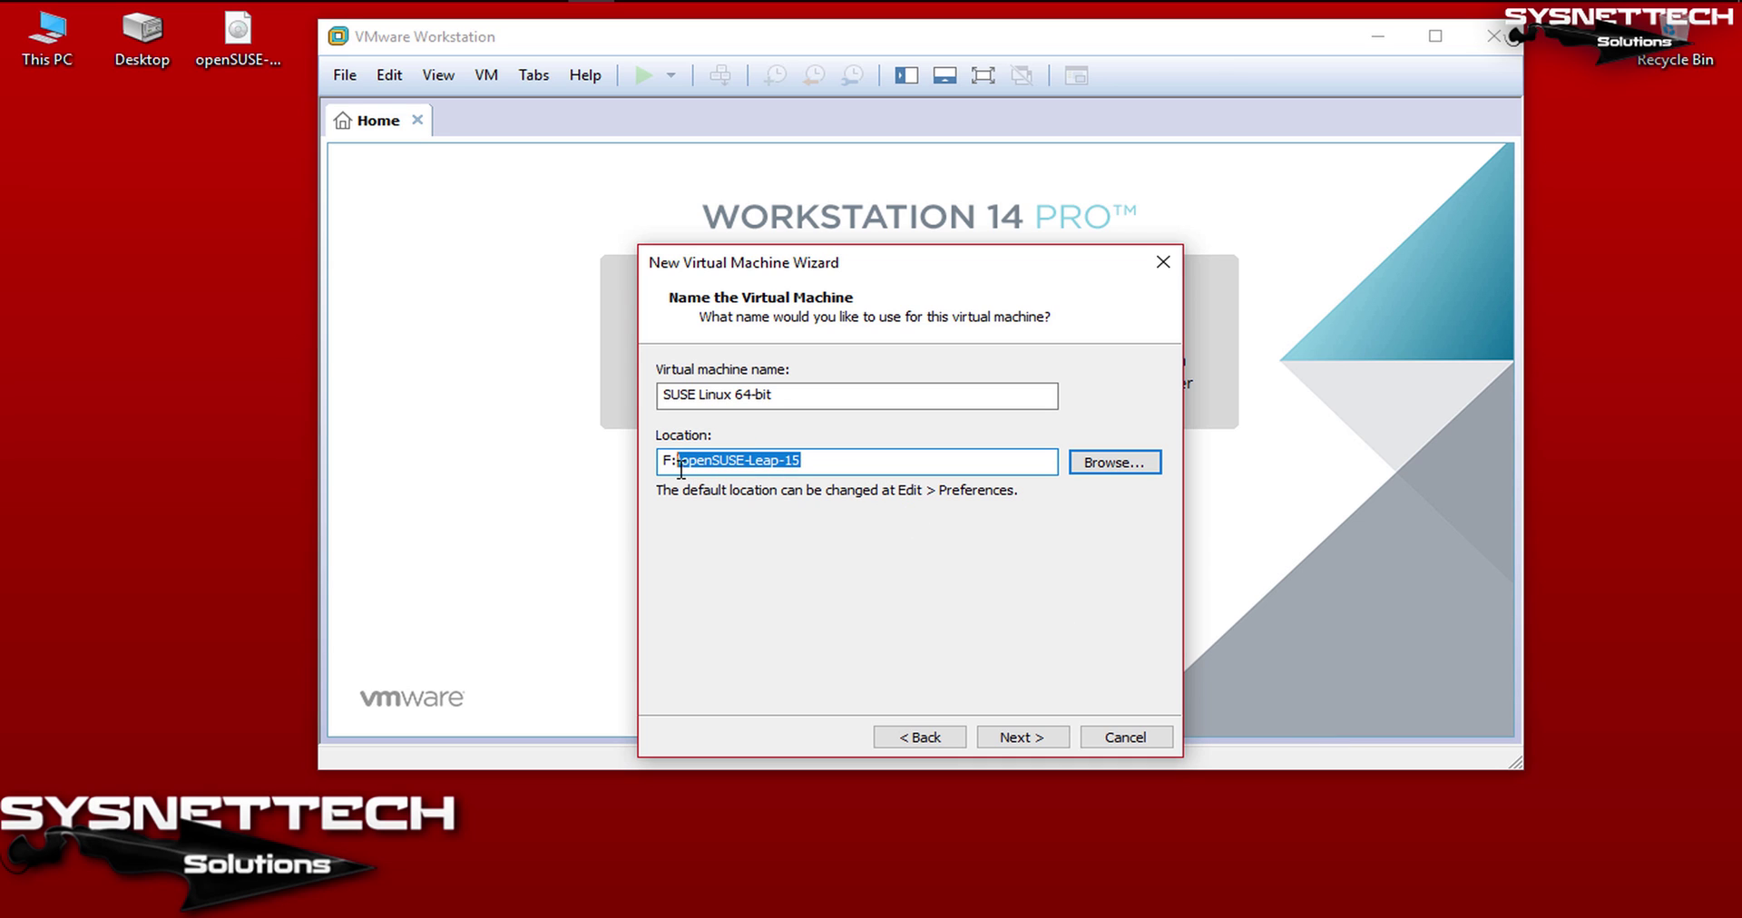
key("ctrl+c")
left_click_drag(801, 404, 639, 399)
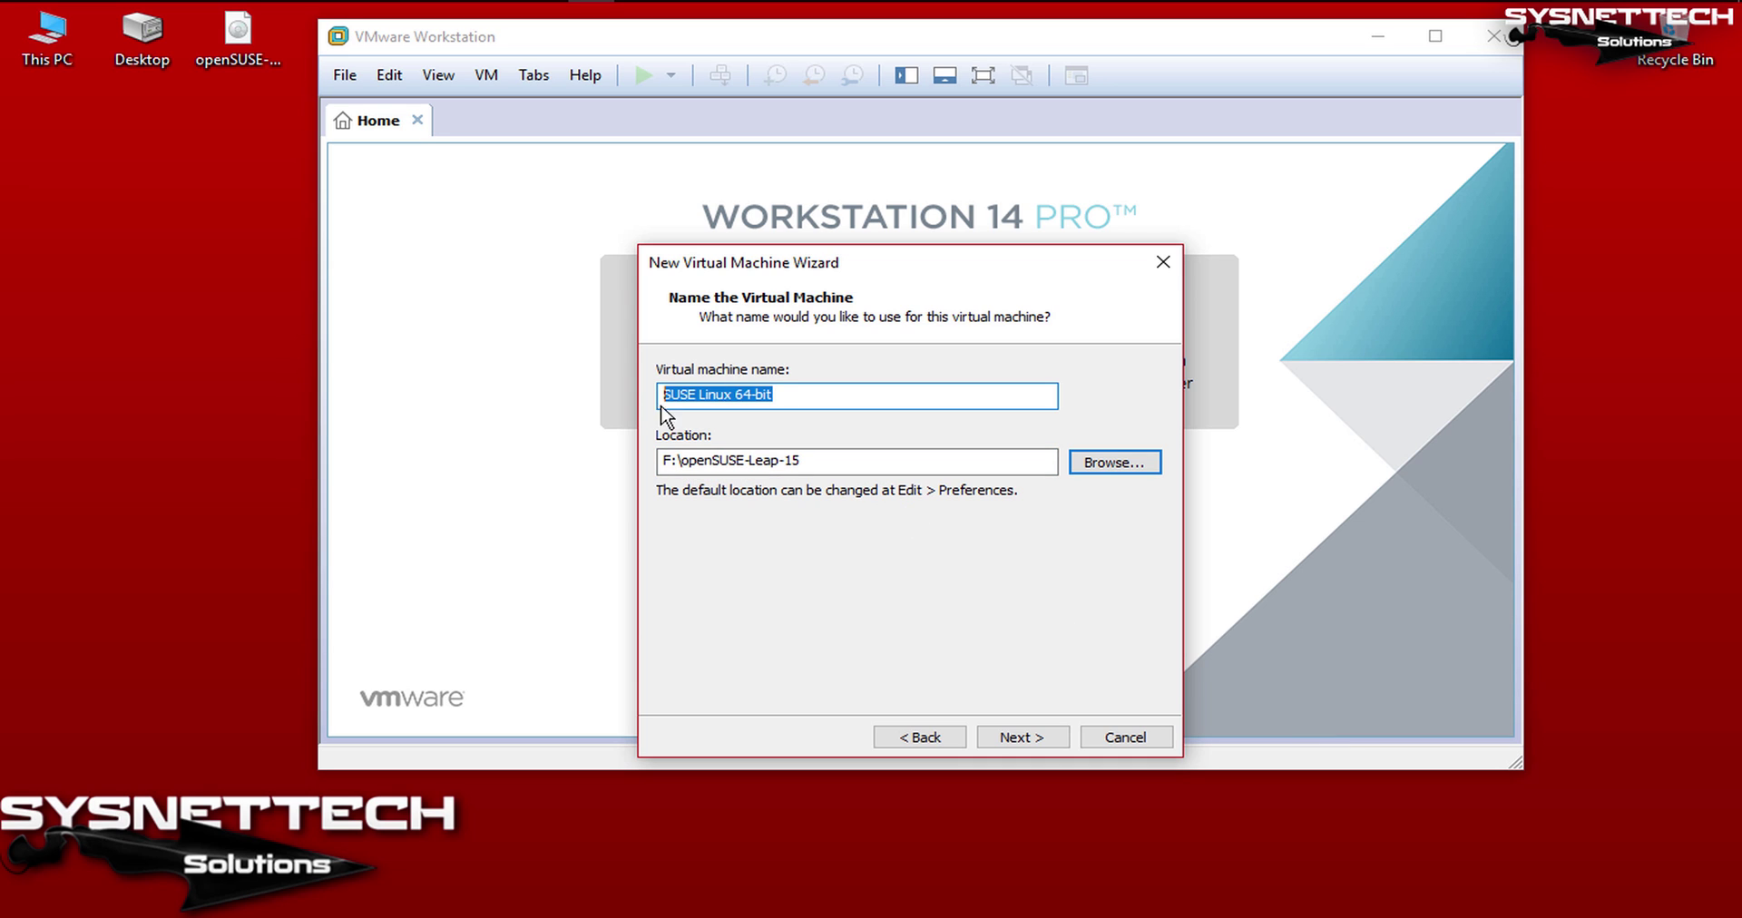
key("ctrl+v")
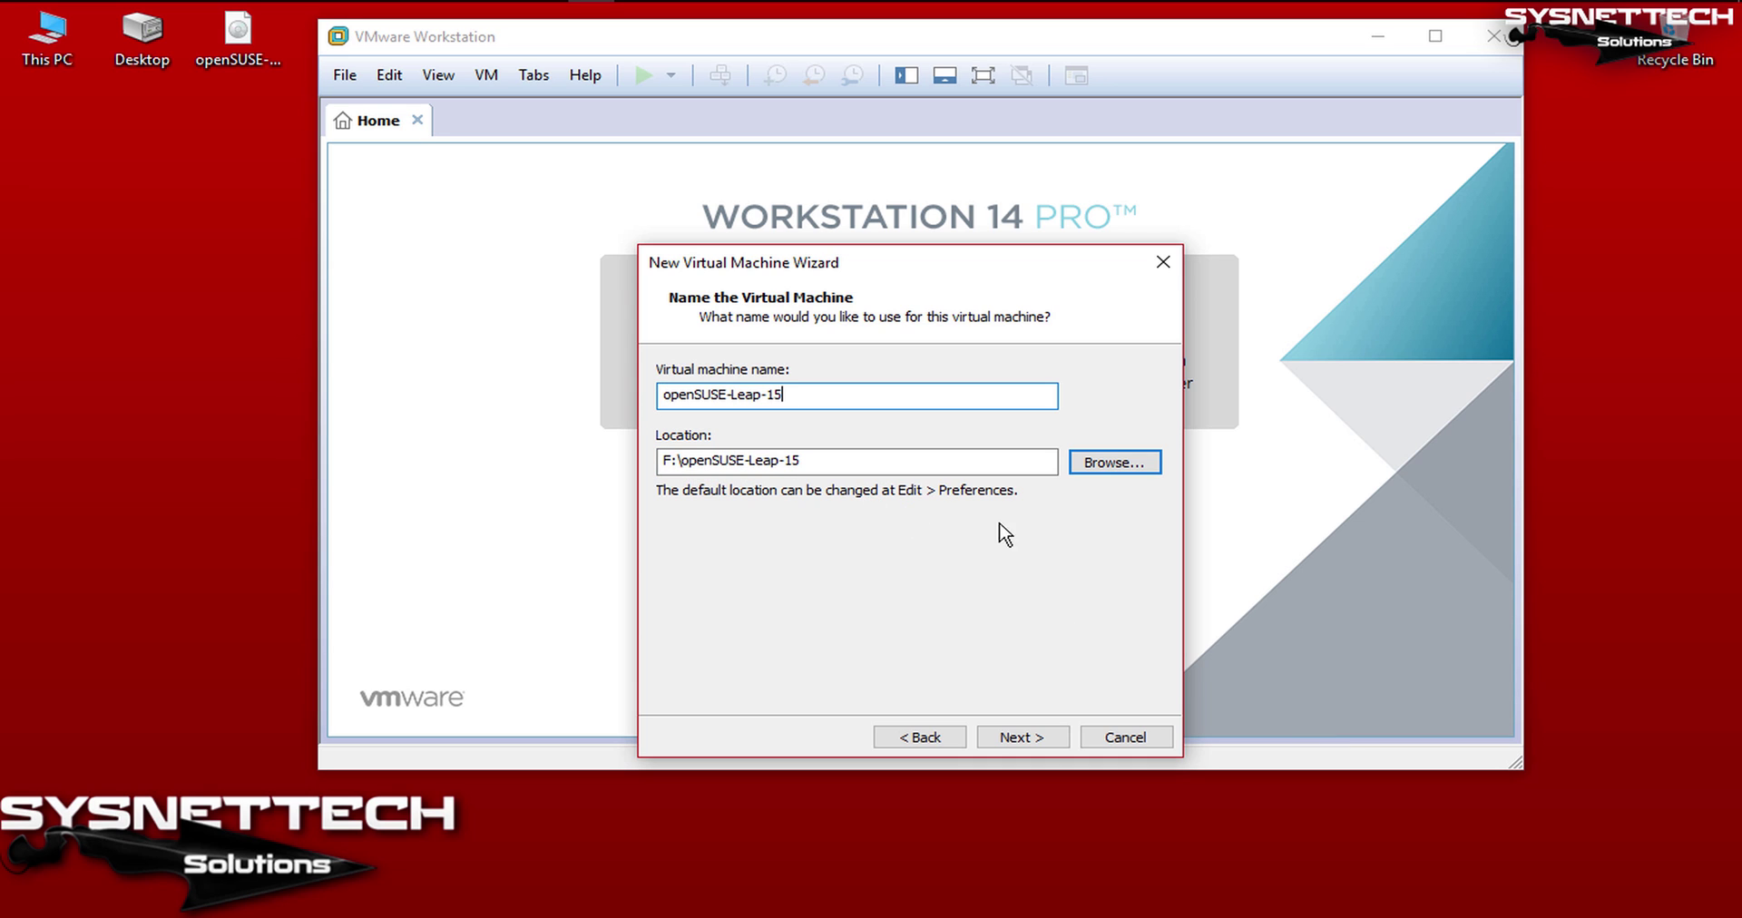
left_click(1023, 737)
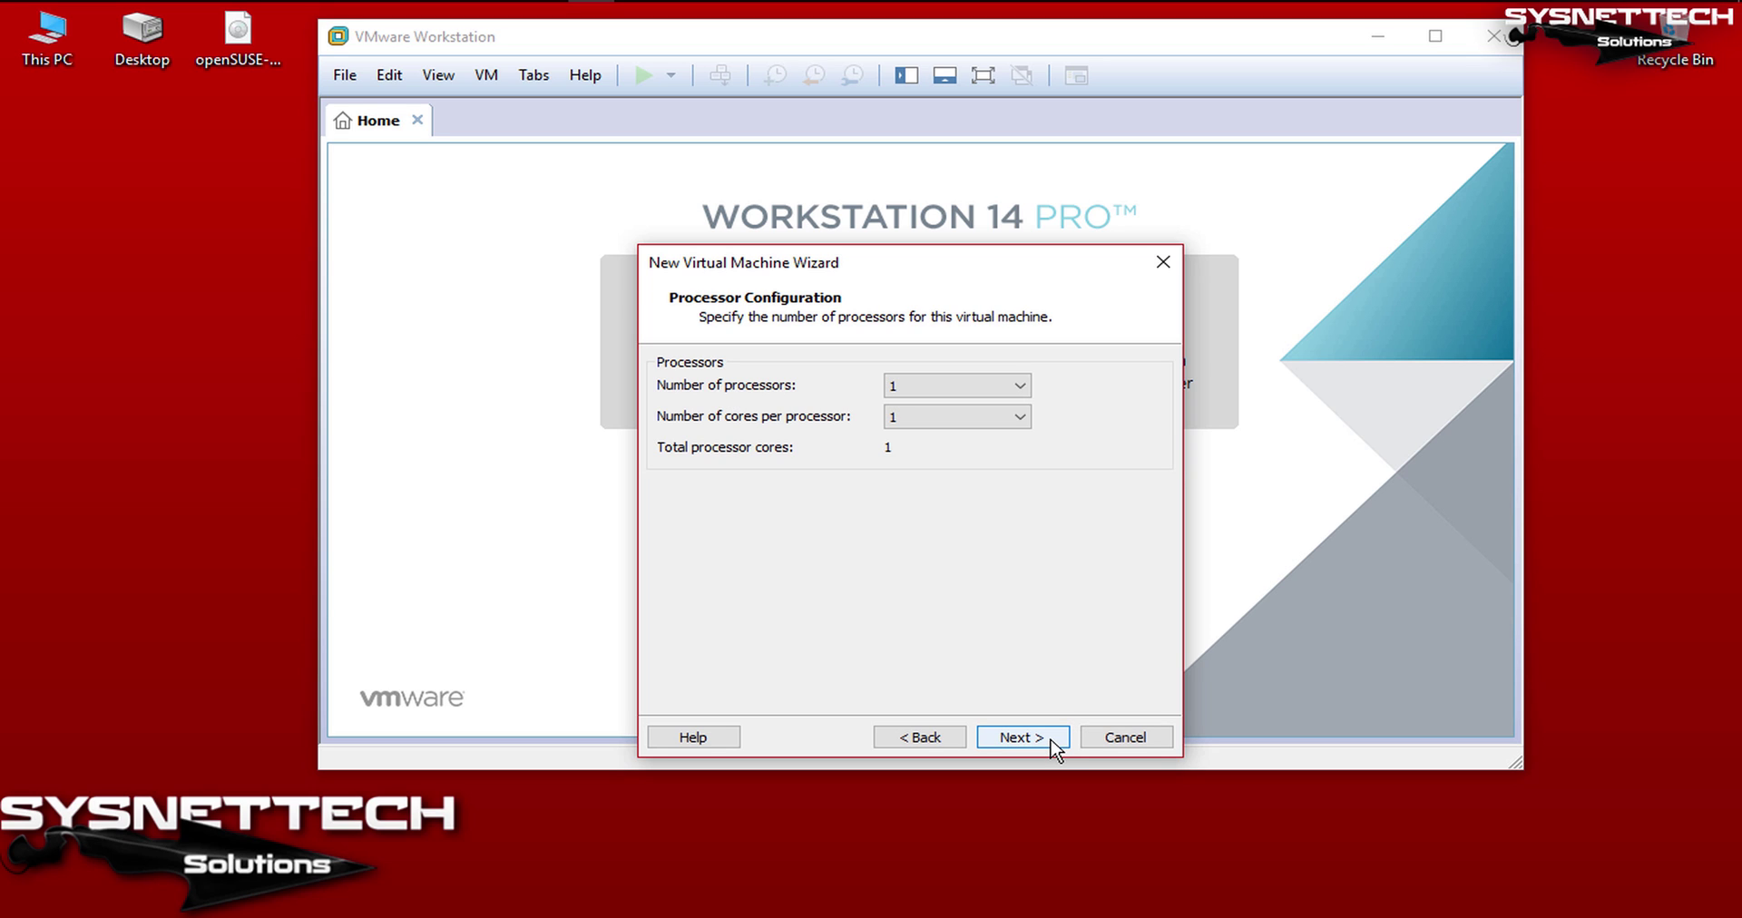
Step: Accept one processor with one core and set the virtual machine's memory to 2048 MB
left_click(1023, 738)
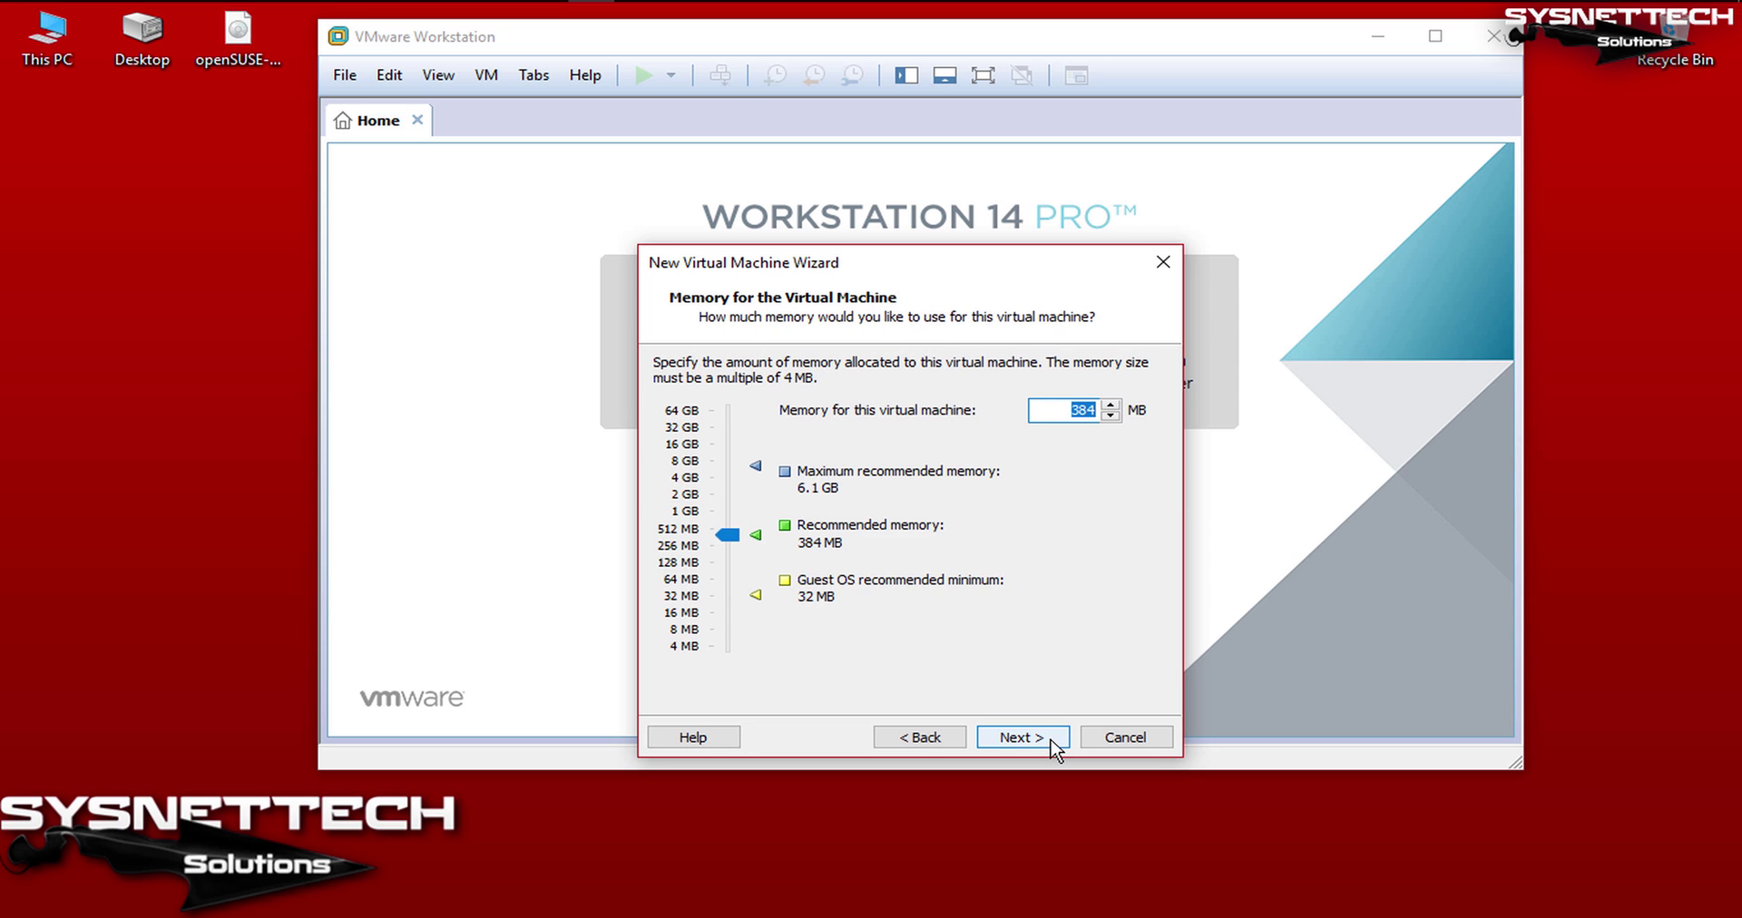
left_click(687, 495)
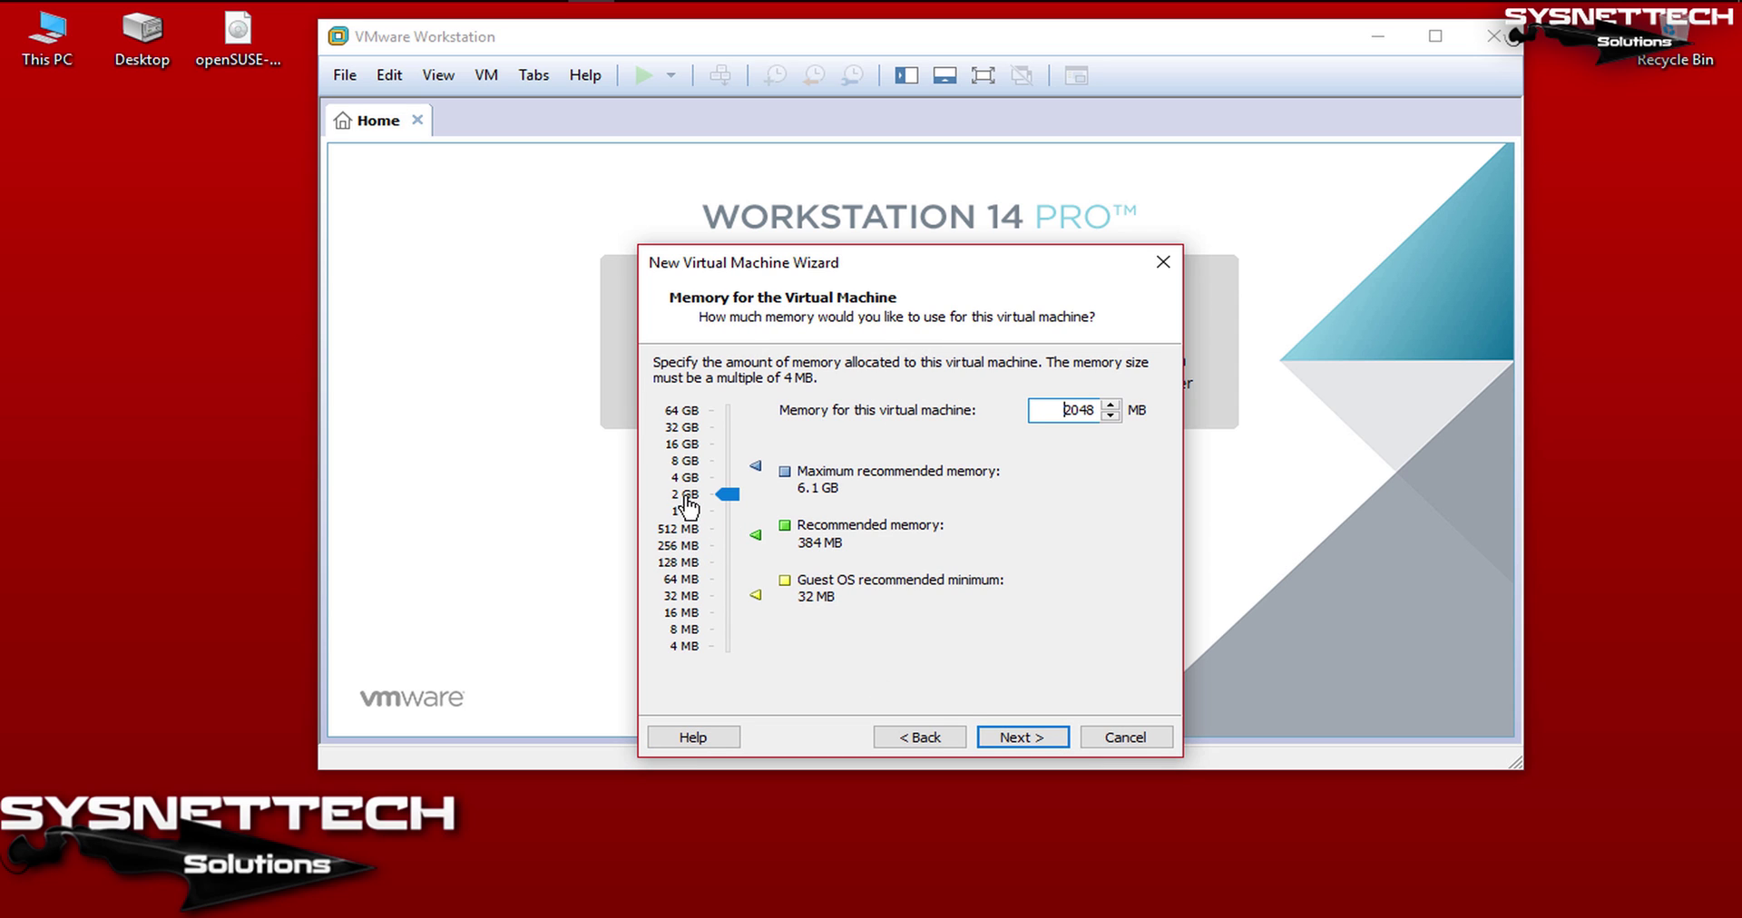
left_click(1060, 745)
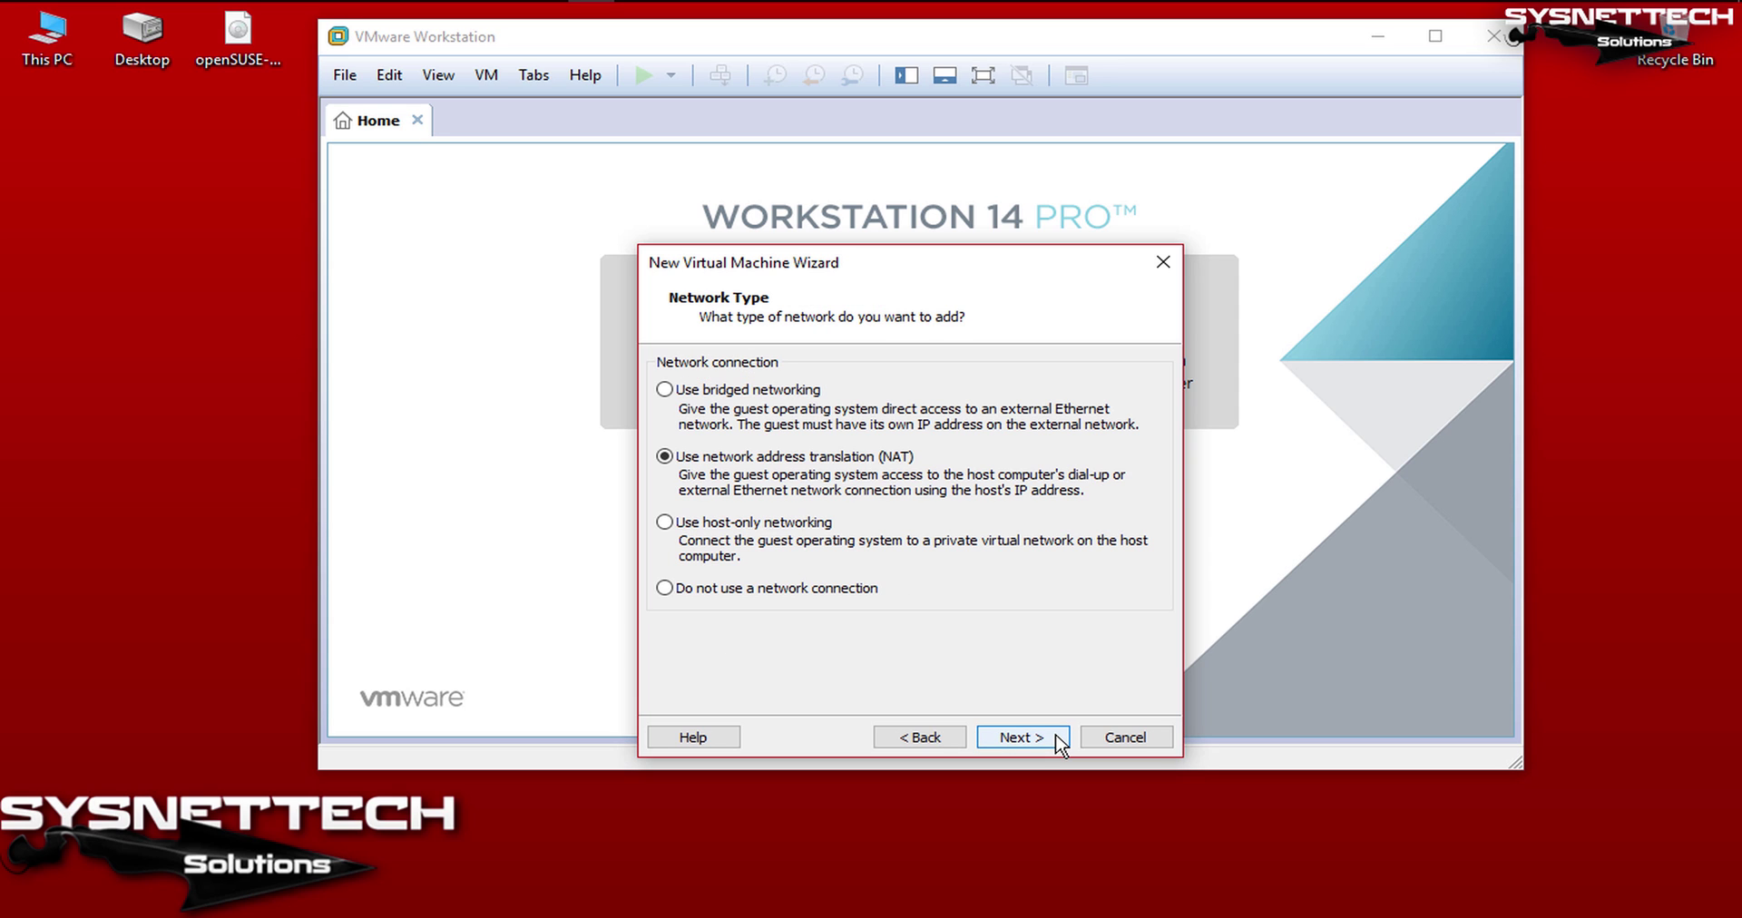
Step: Accept NAT networking, the LSI Logic SCSI controller and the SCSI virtual disk type
left_click(1060, 745)
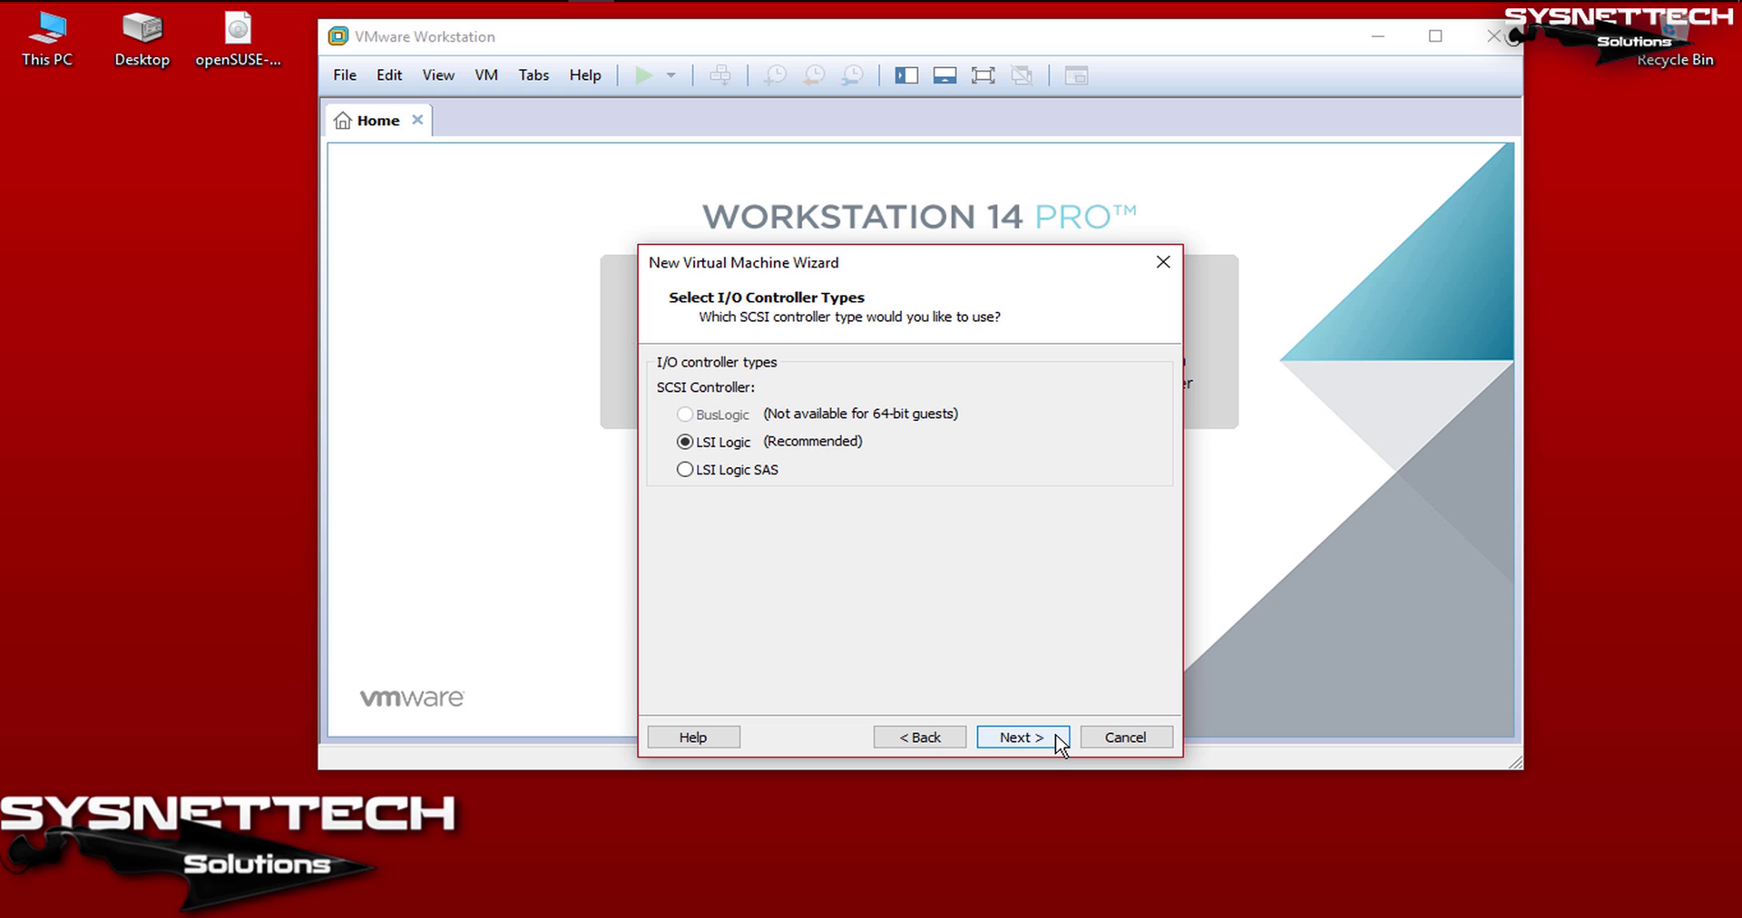
left_click(1060, 745)
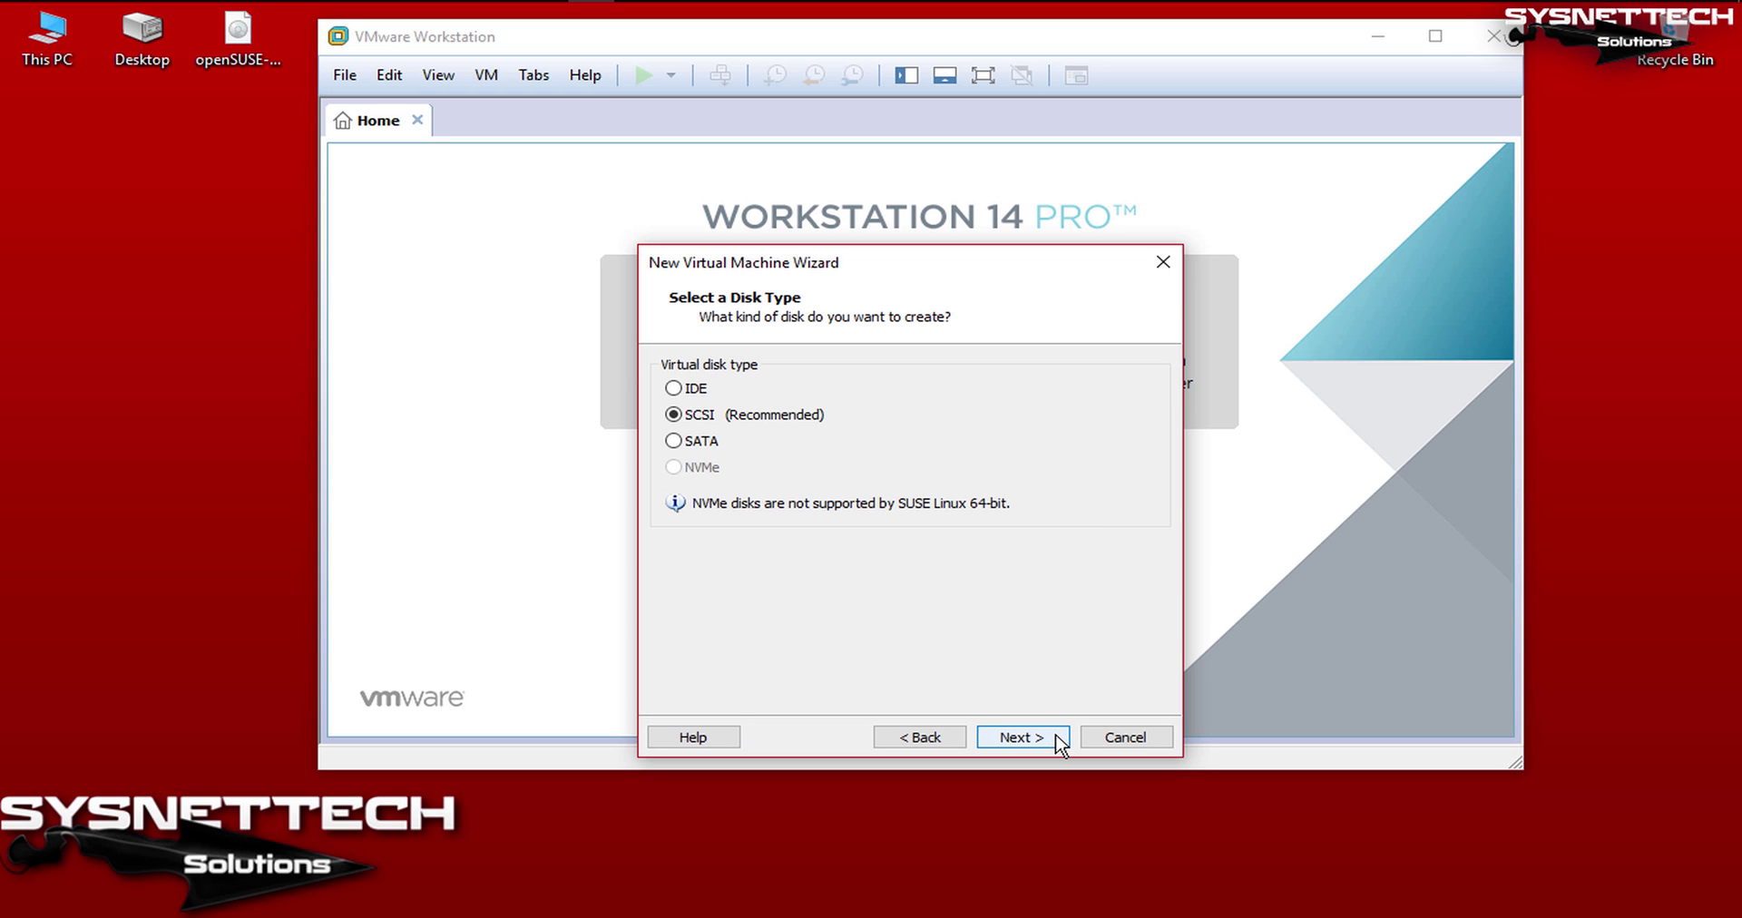
left_click(926, 738)
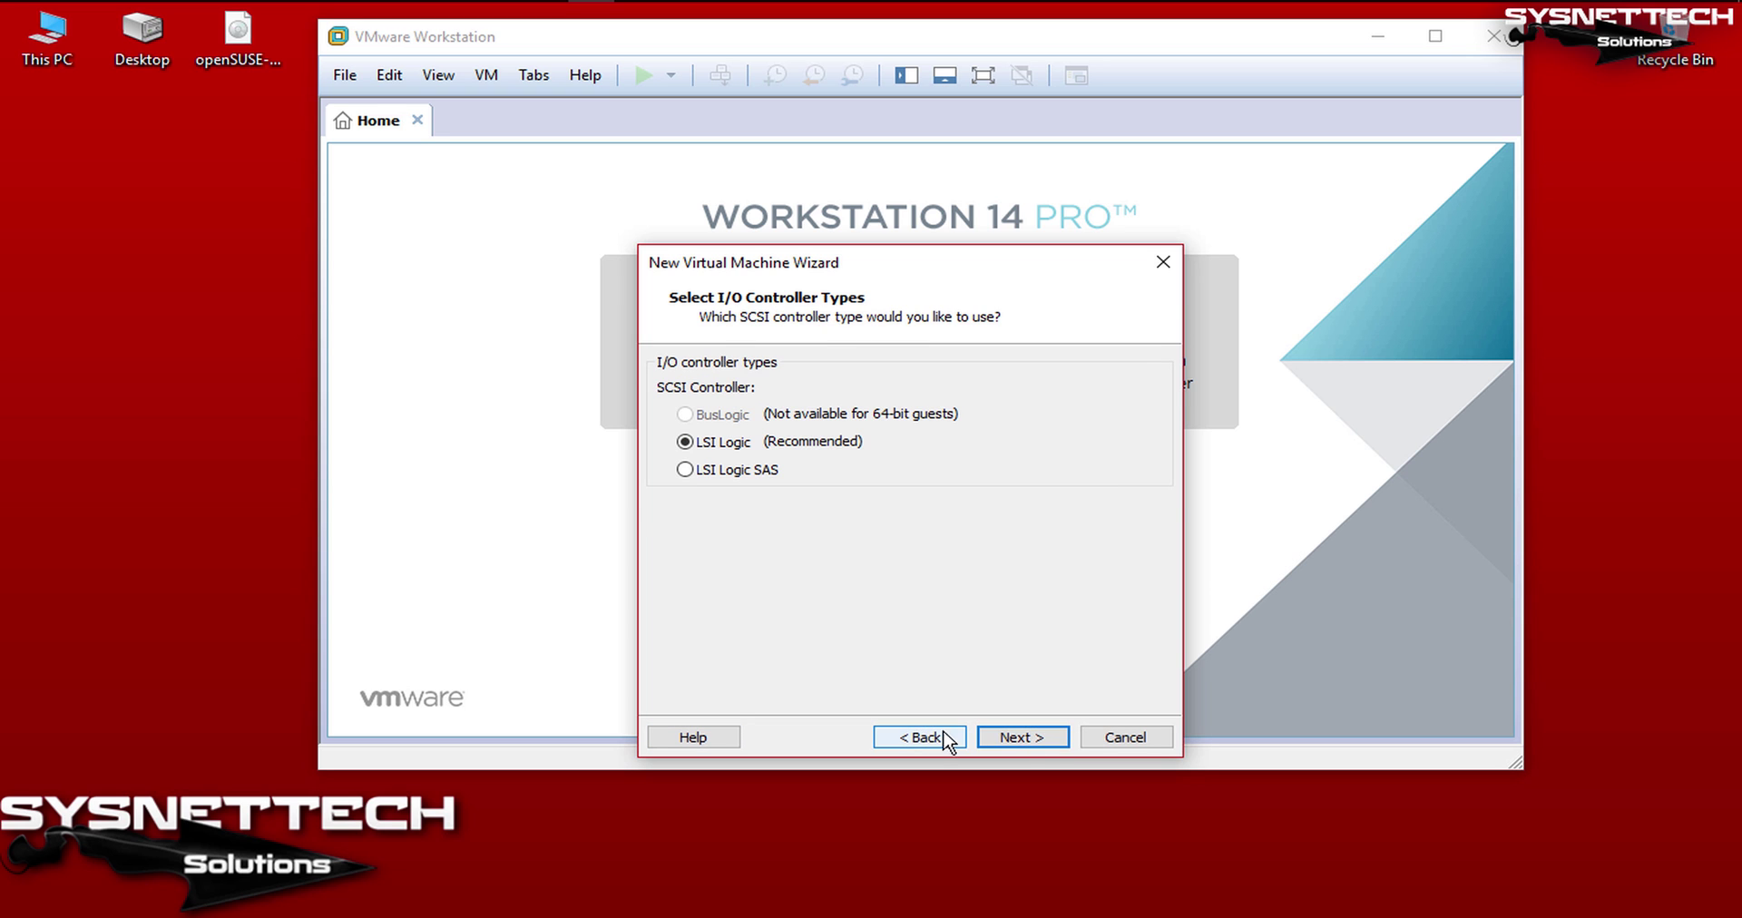
left_click(1060, 742)
left_click(1061, 742)
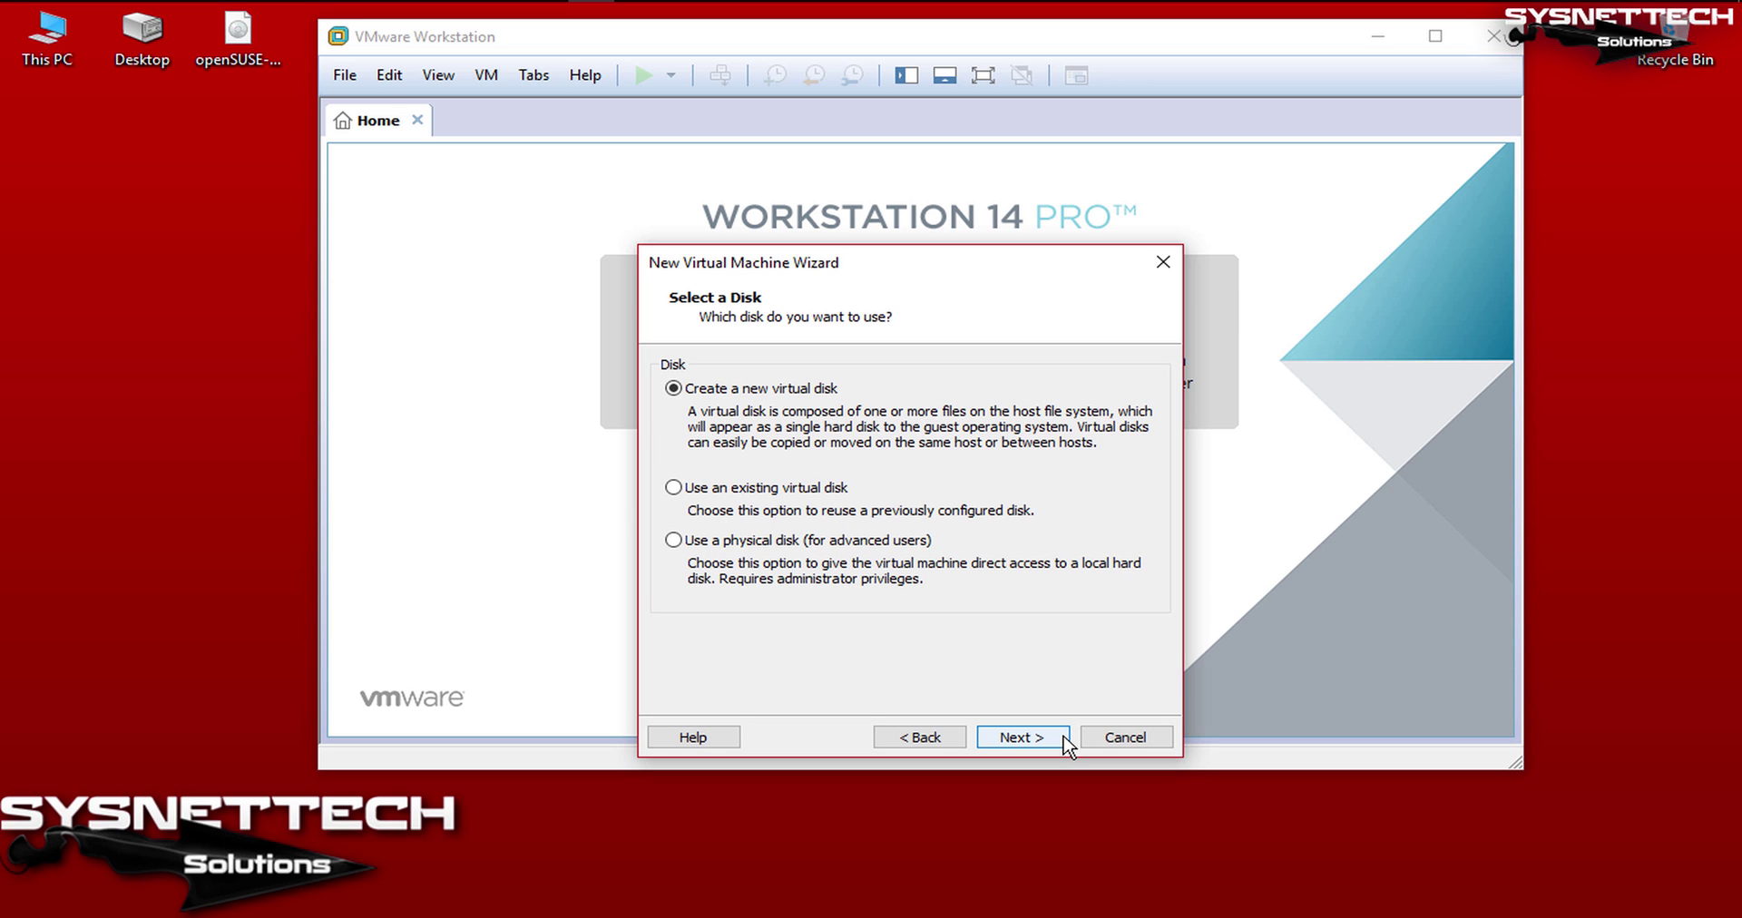
Step: Create a new 20 GB virtual disk stored as a single file named openSUSE-Leap-15.vmdk
left_click(1062, 742)
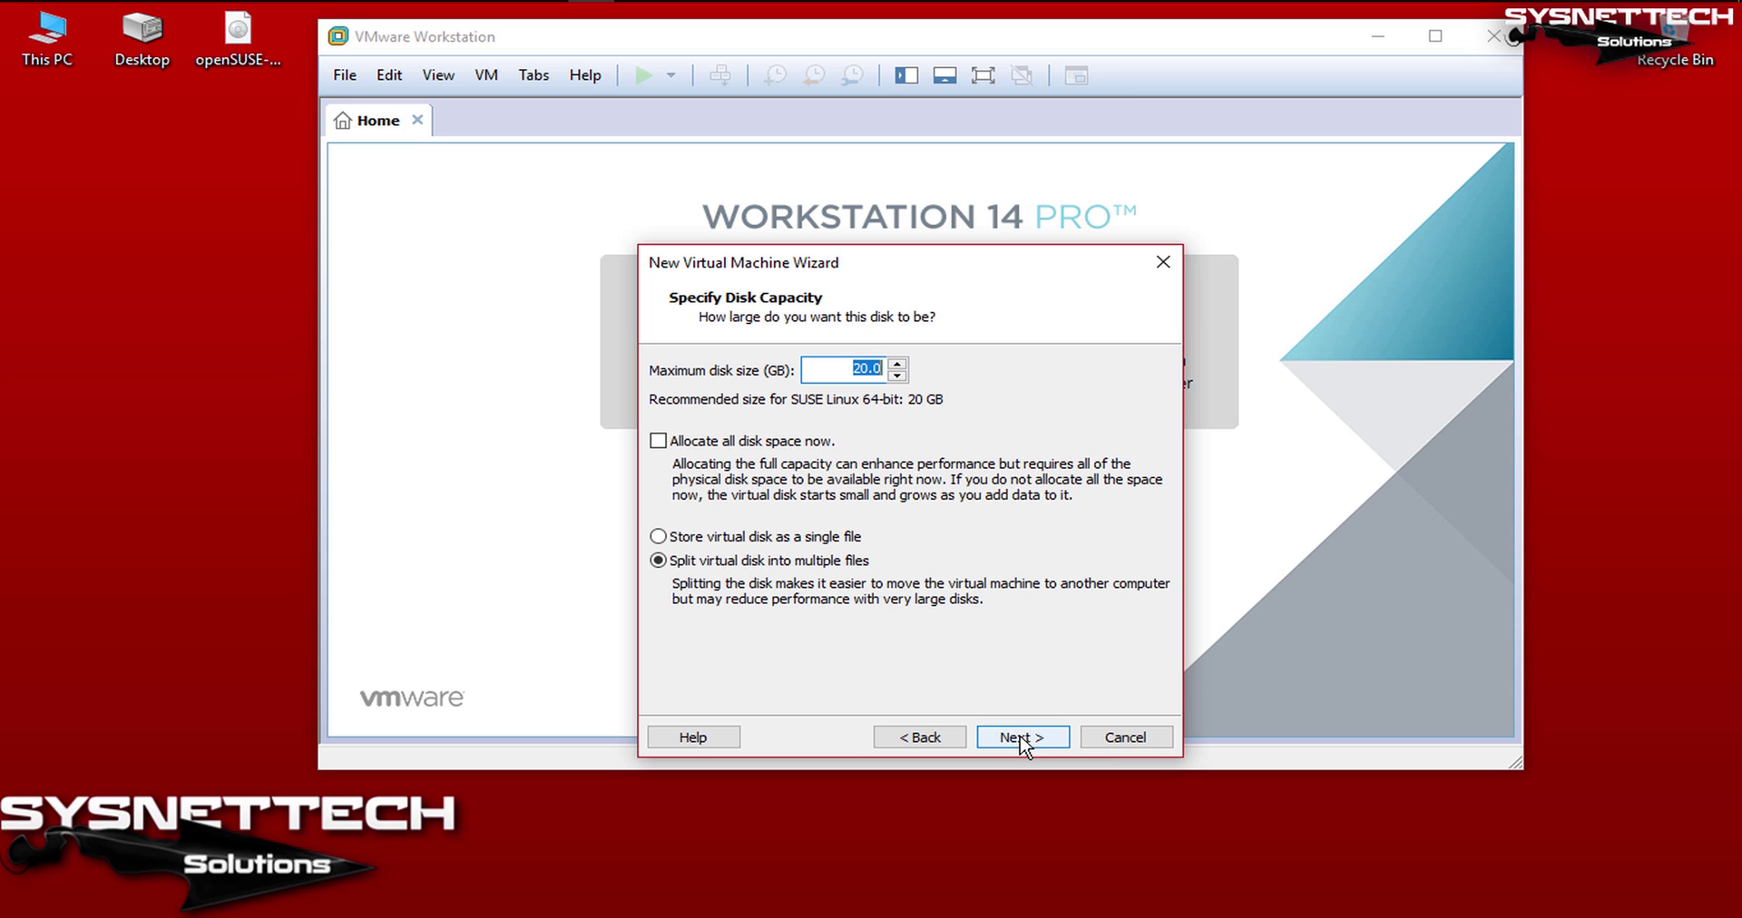
left_click(806, 538)
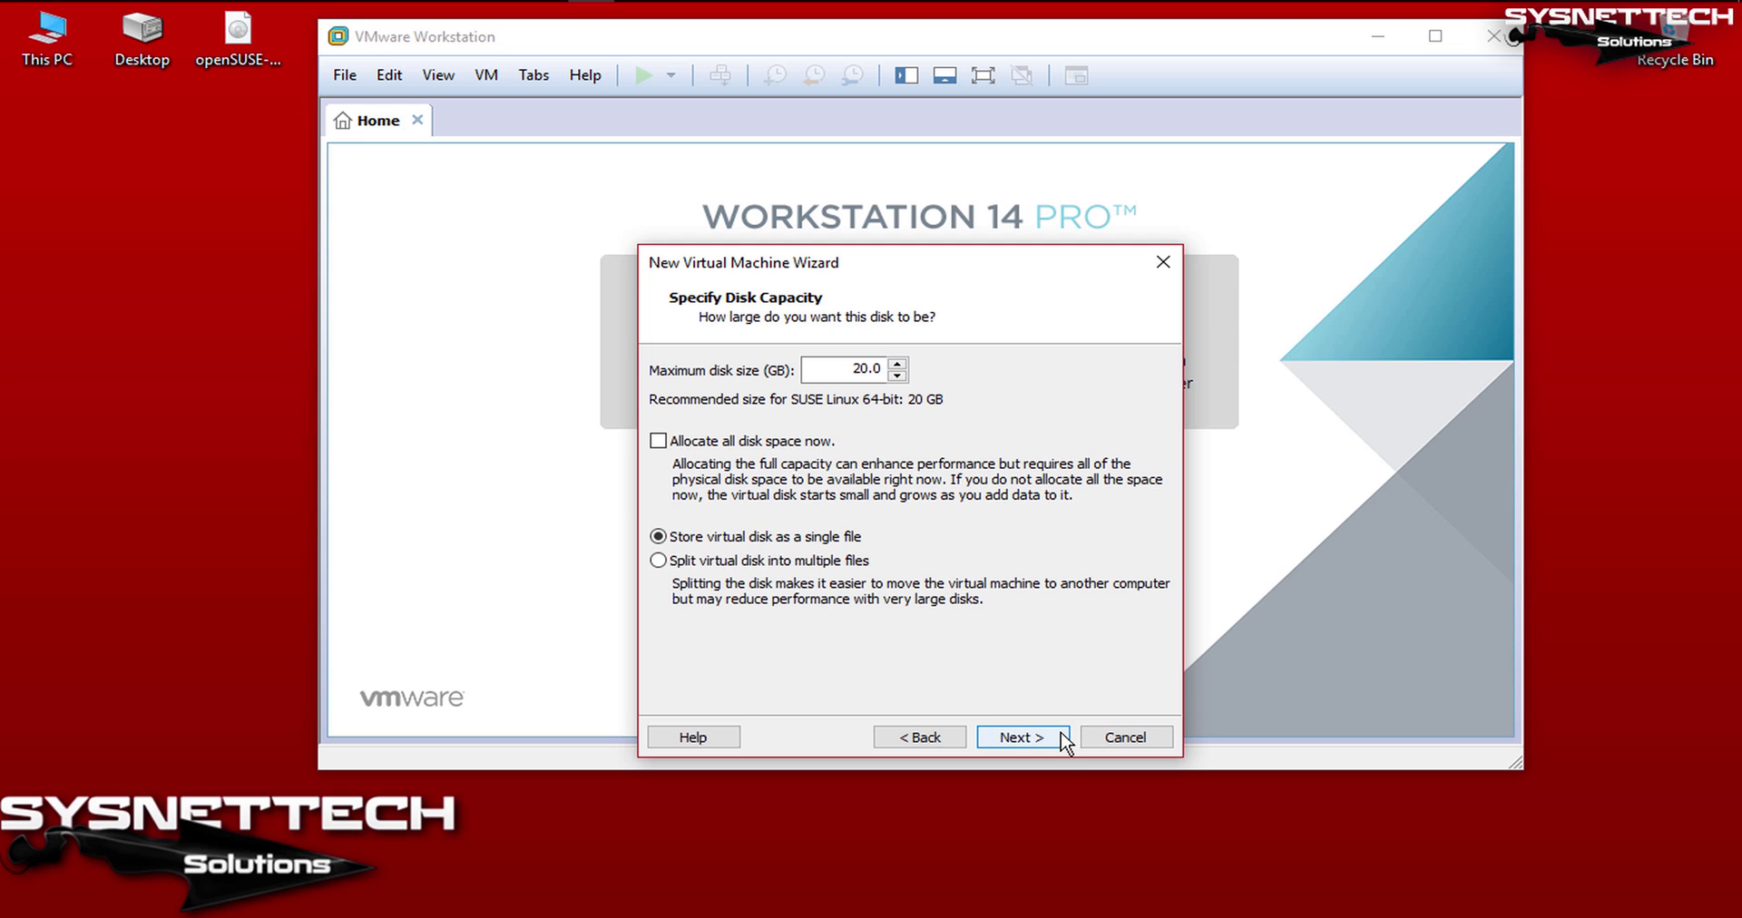
left_click(1020, 737)
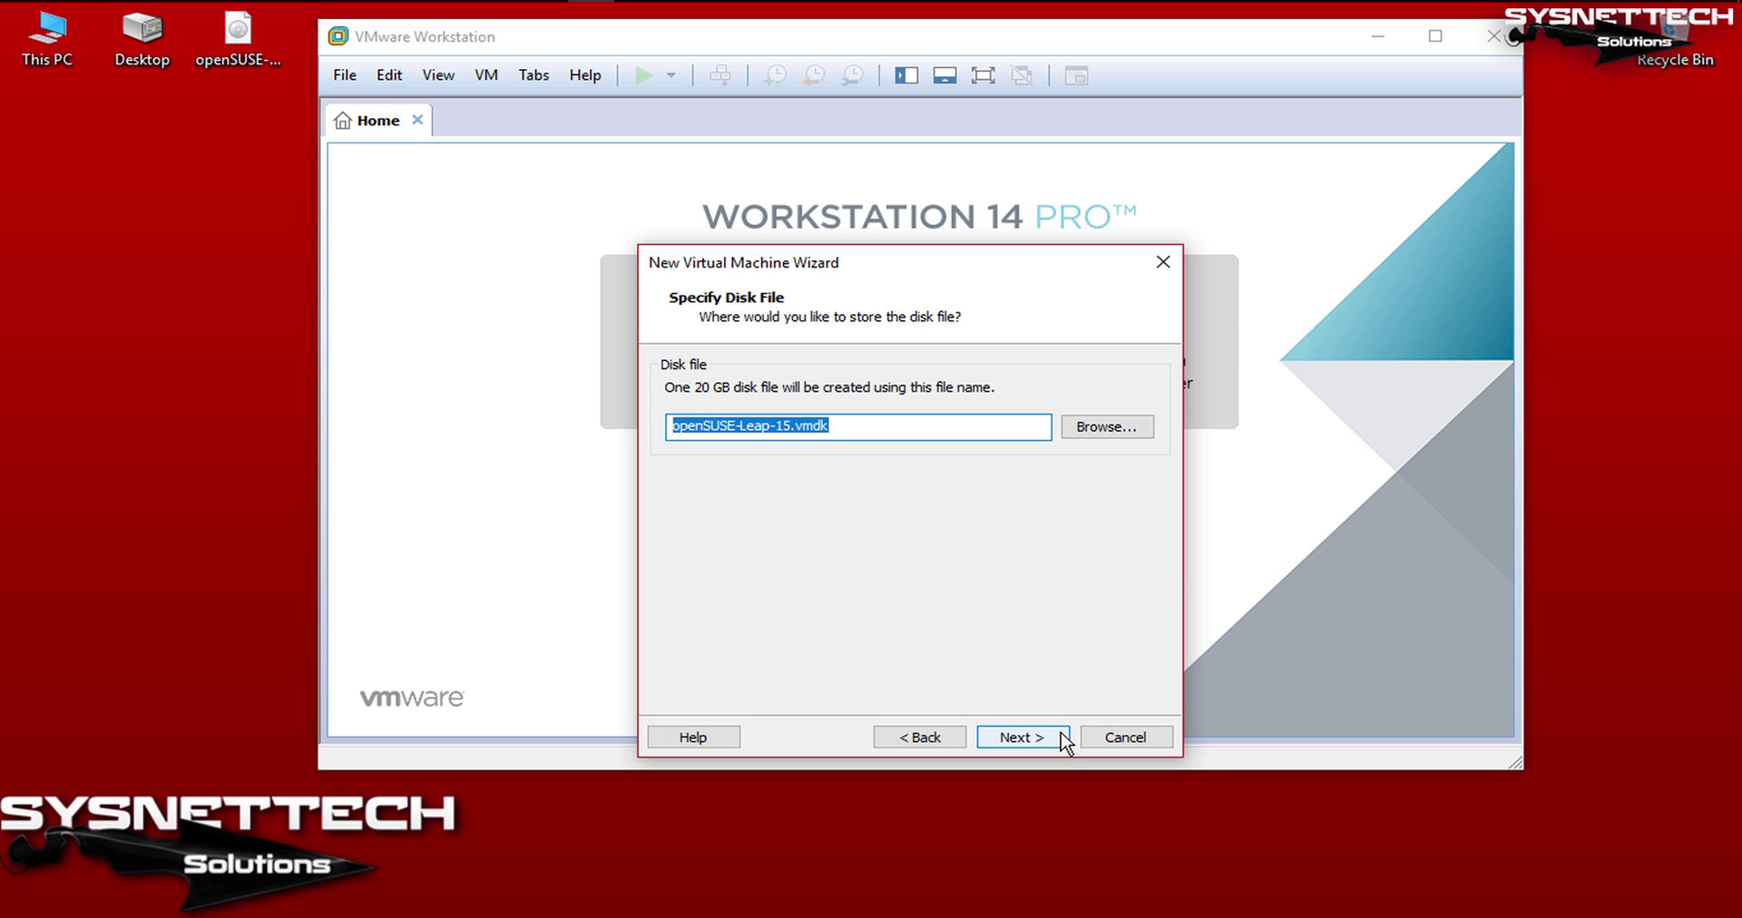
left_click(1020, 736)
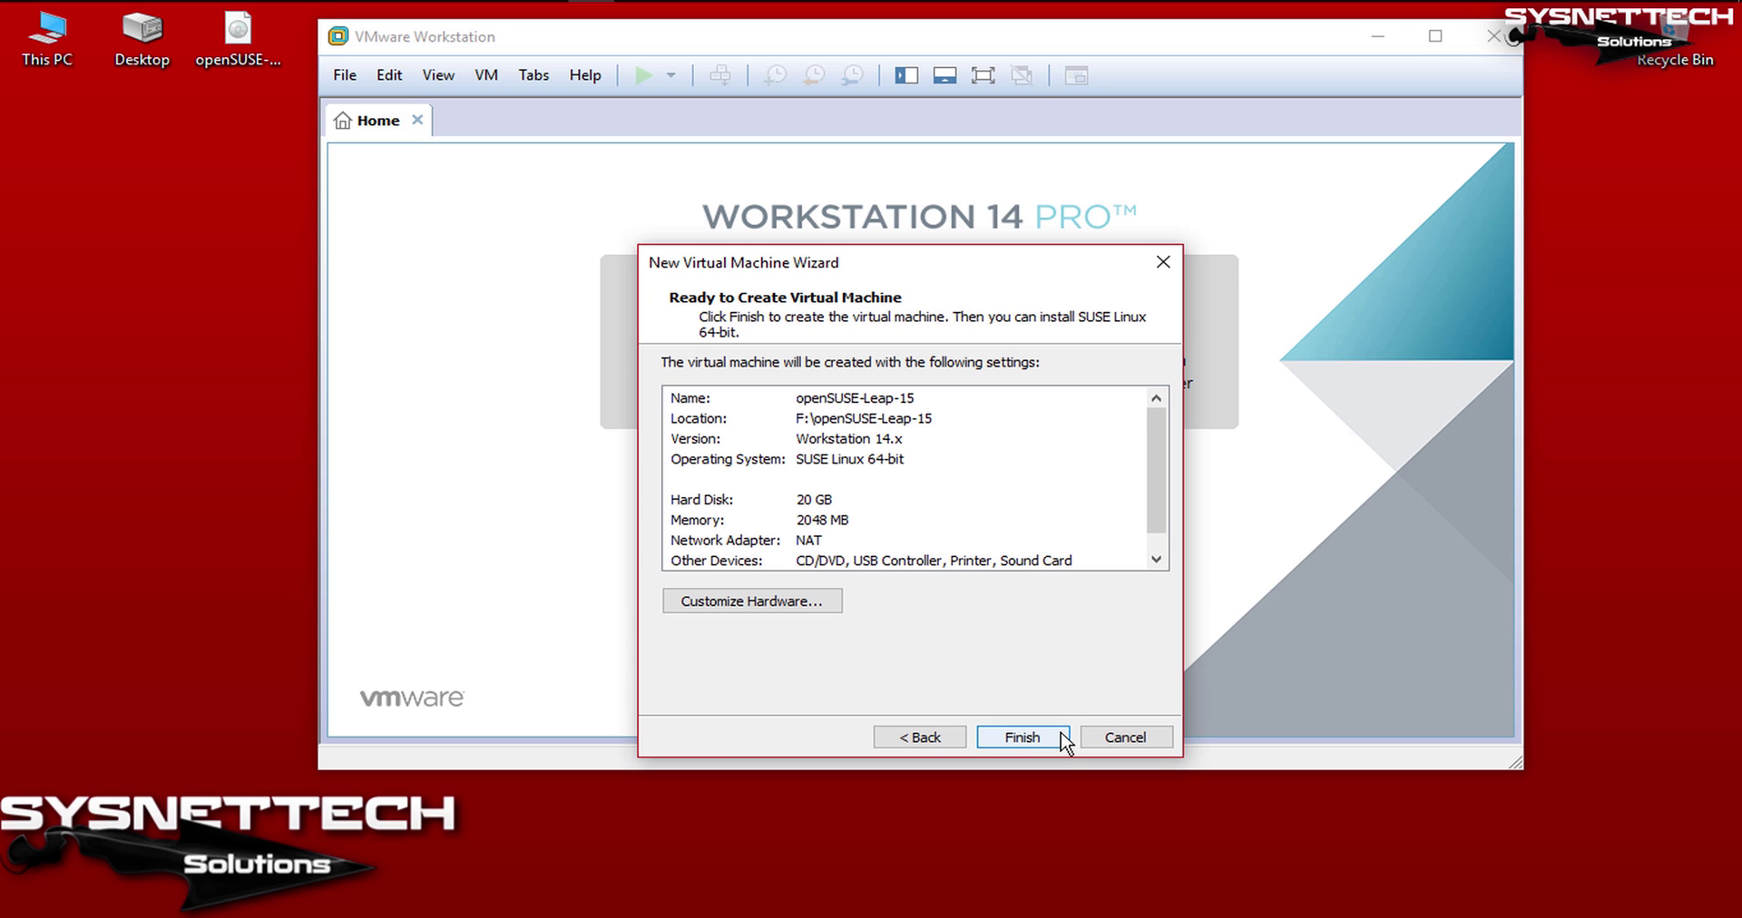
Step: Customize the virtual machine's hardware by removing the Printer device
left_click(836, 604)
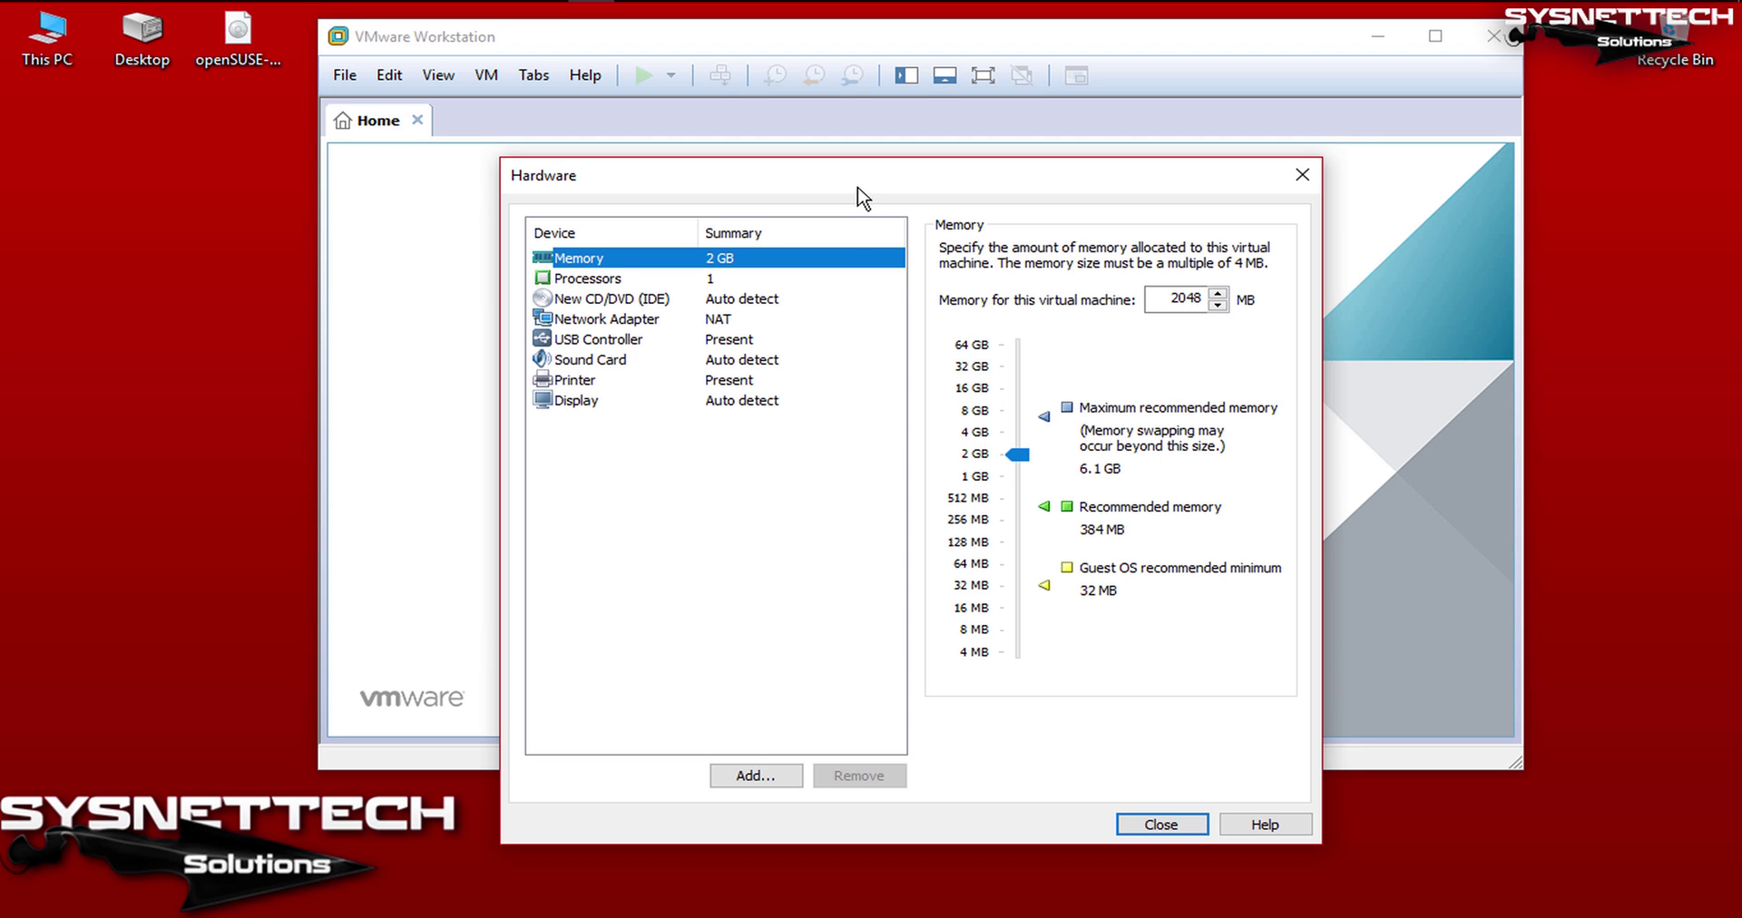
left_click_drag(866, 95, 882, 78)
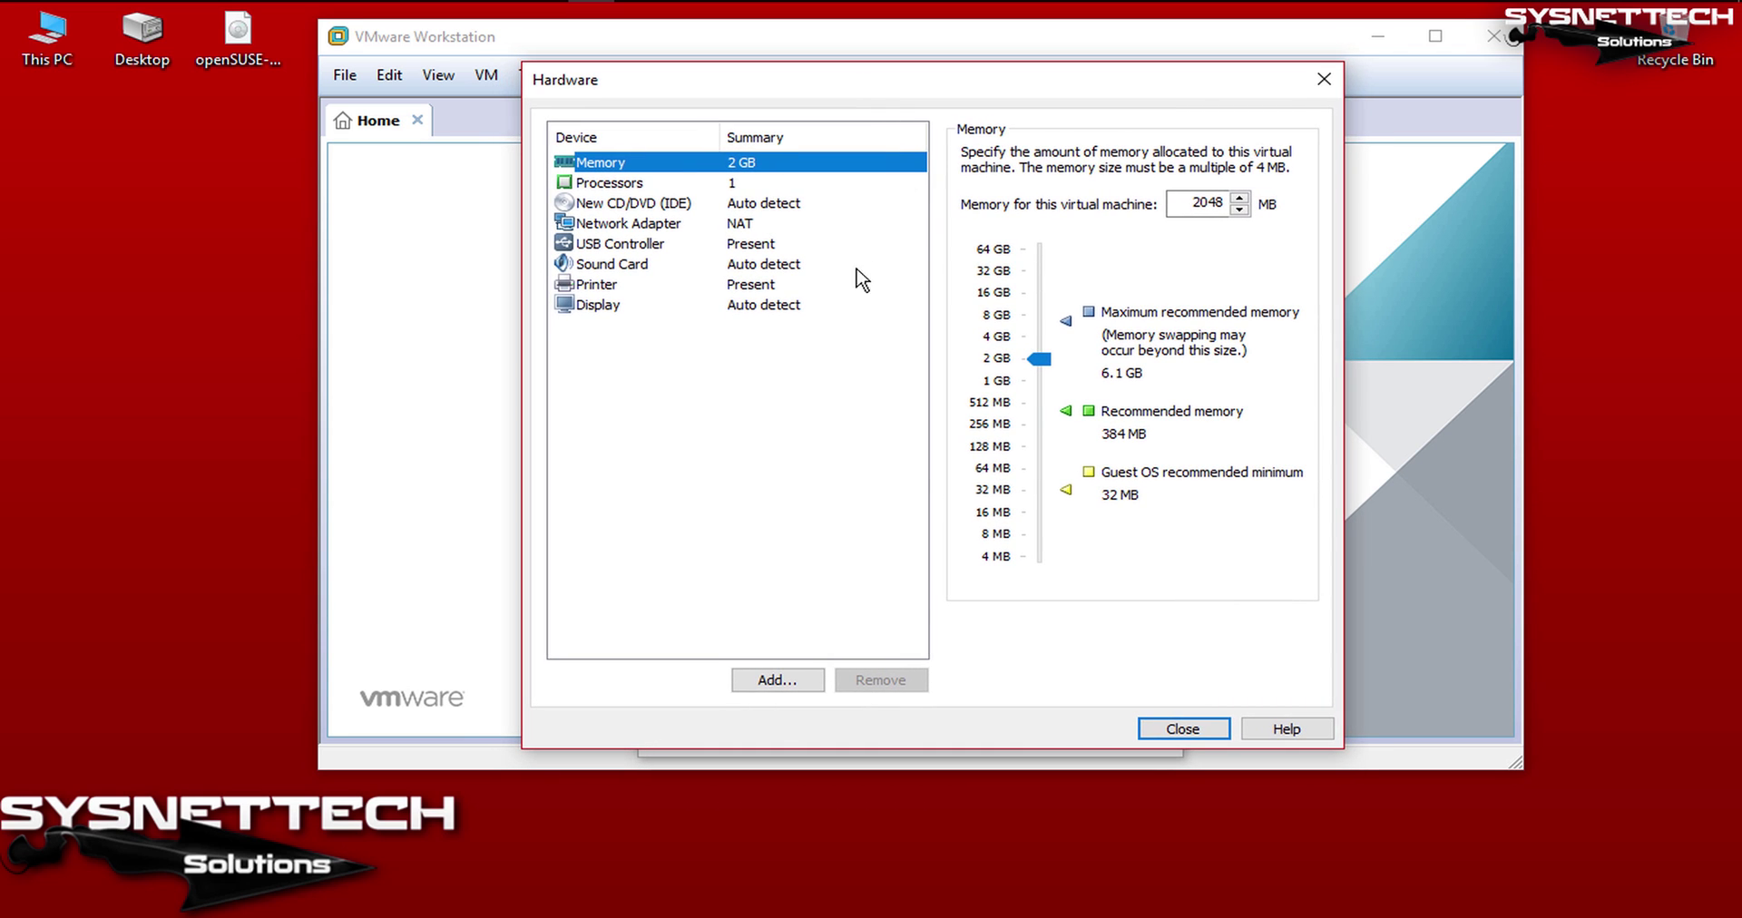
left_click(764, 284)
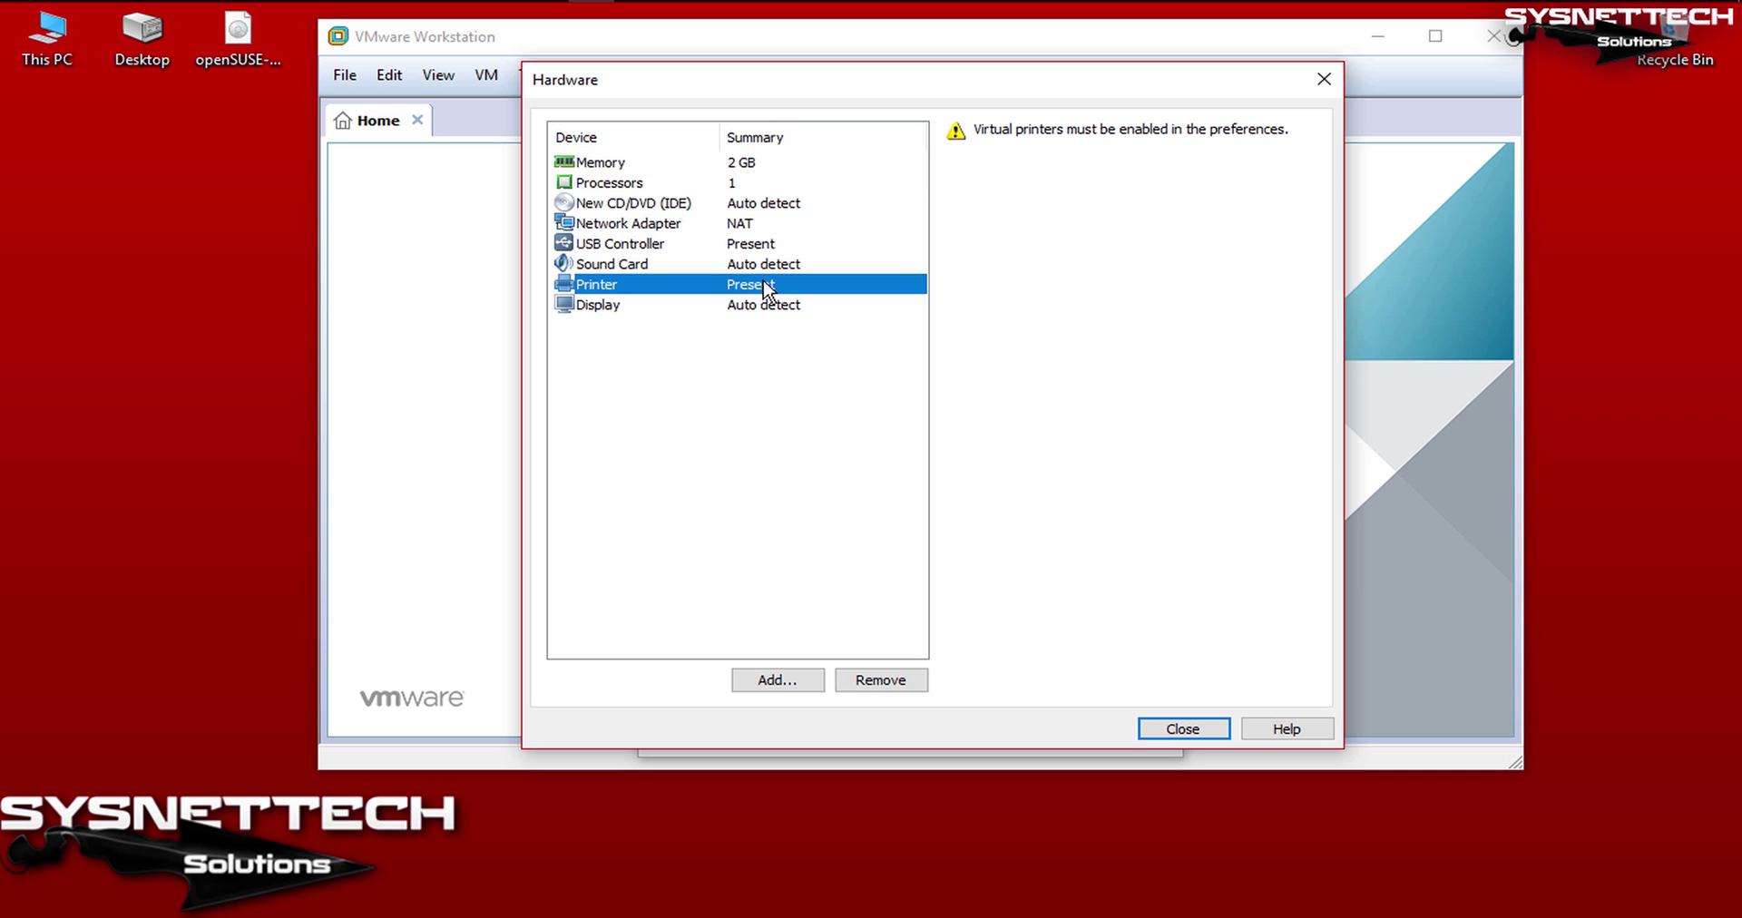
left_click(882, 681)
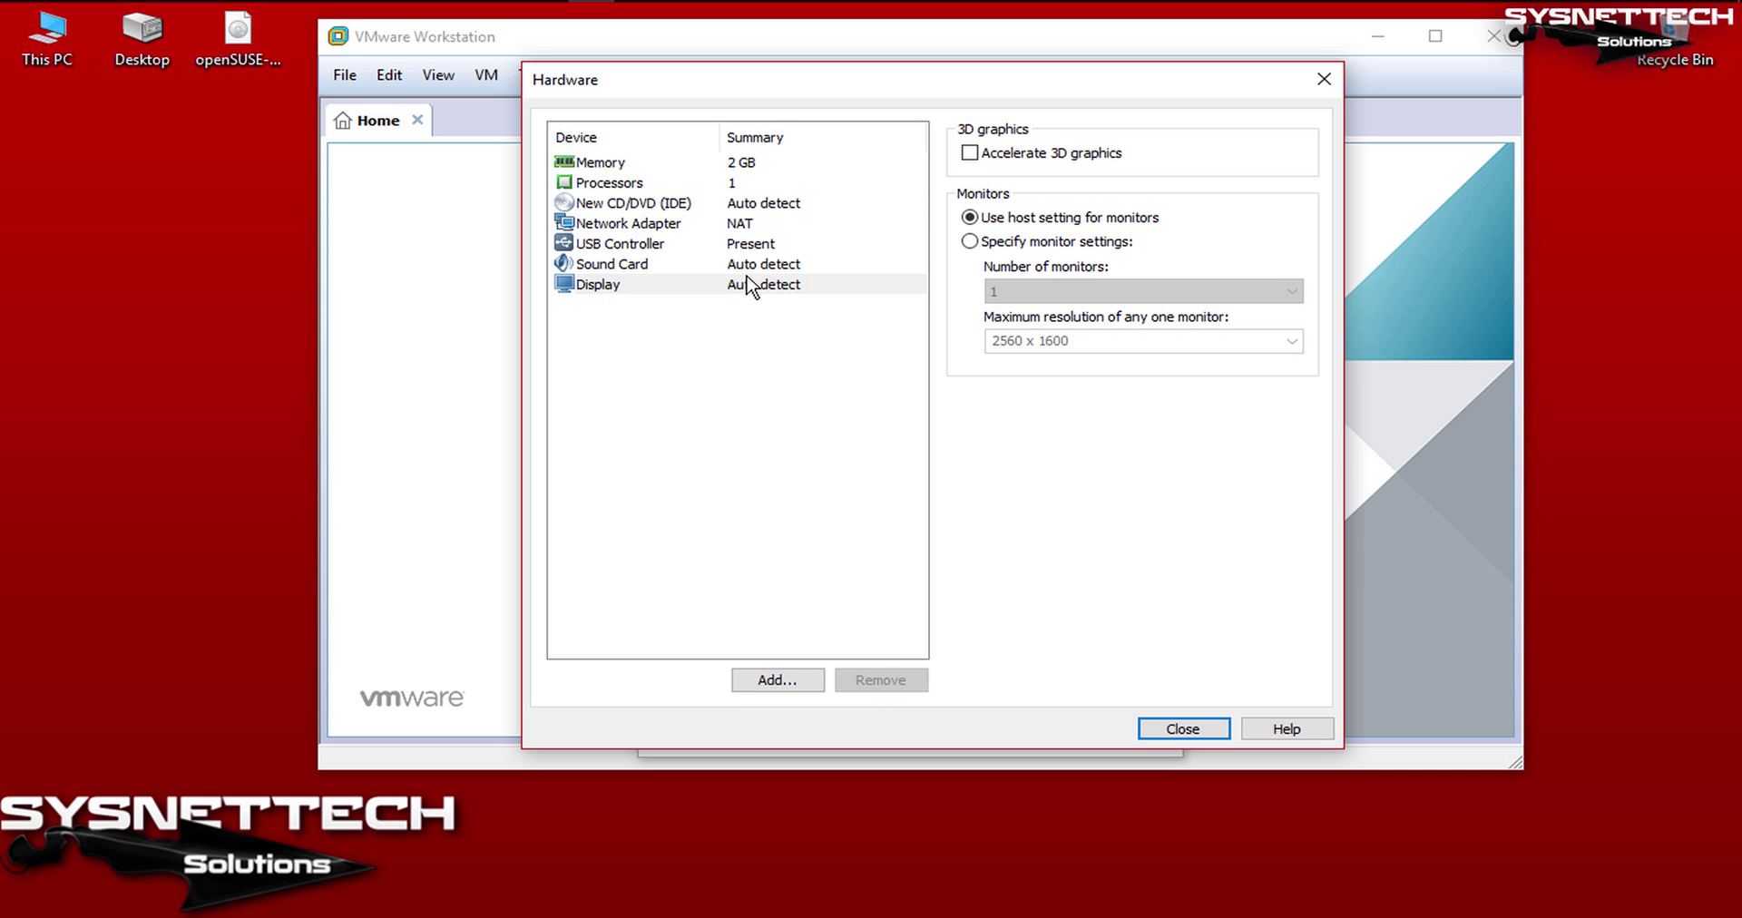
Step: Enable 3D graphics acceleration for the display and review the sound card, USB controller and network adapter settings
left_click(1021, 156)
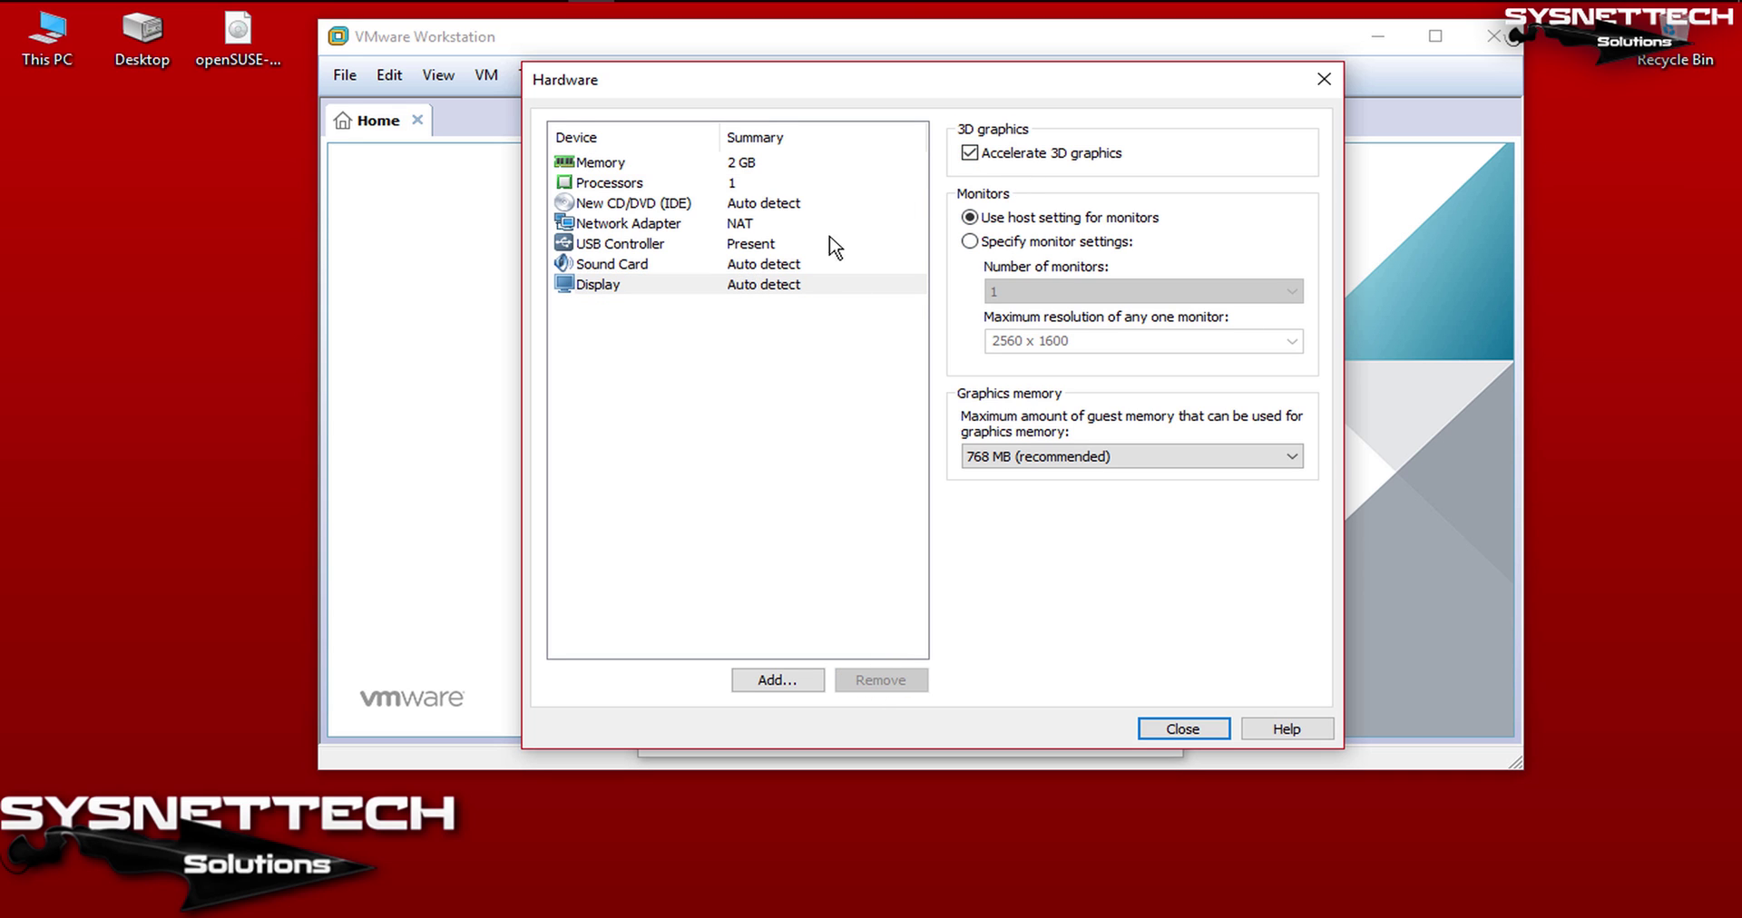
left_click(693, 262)
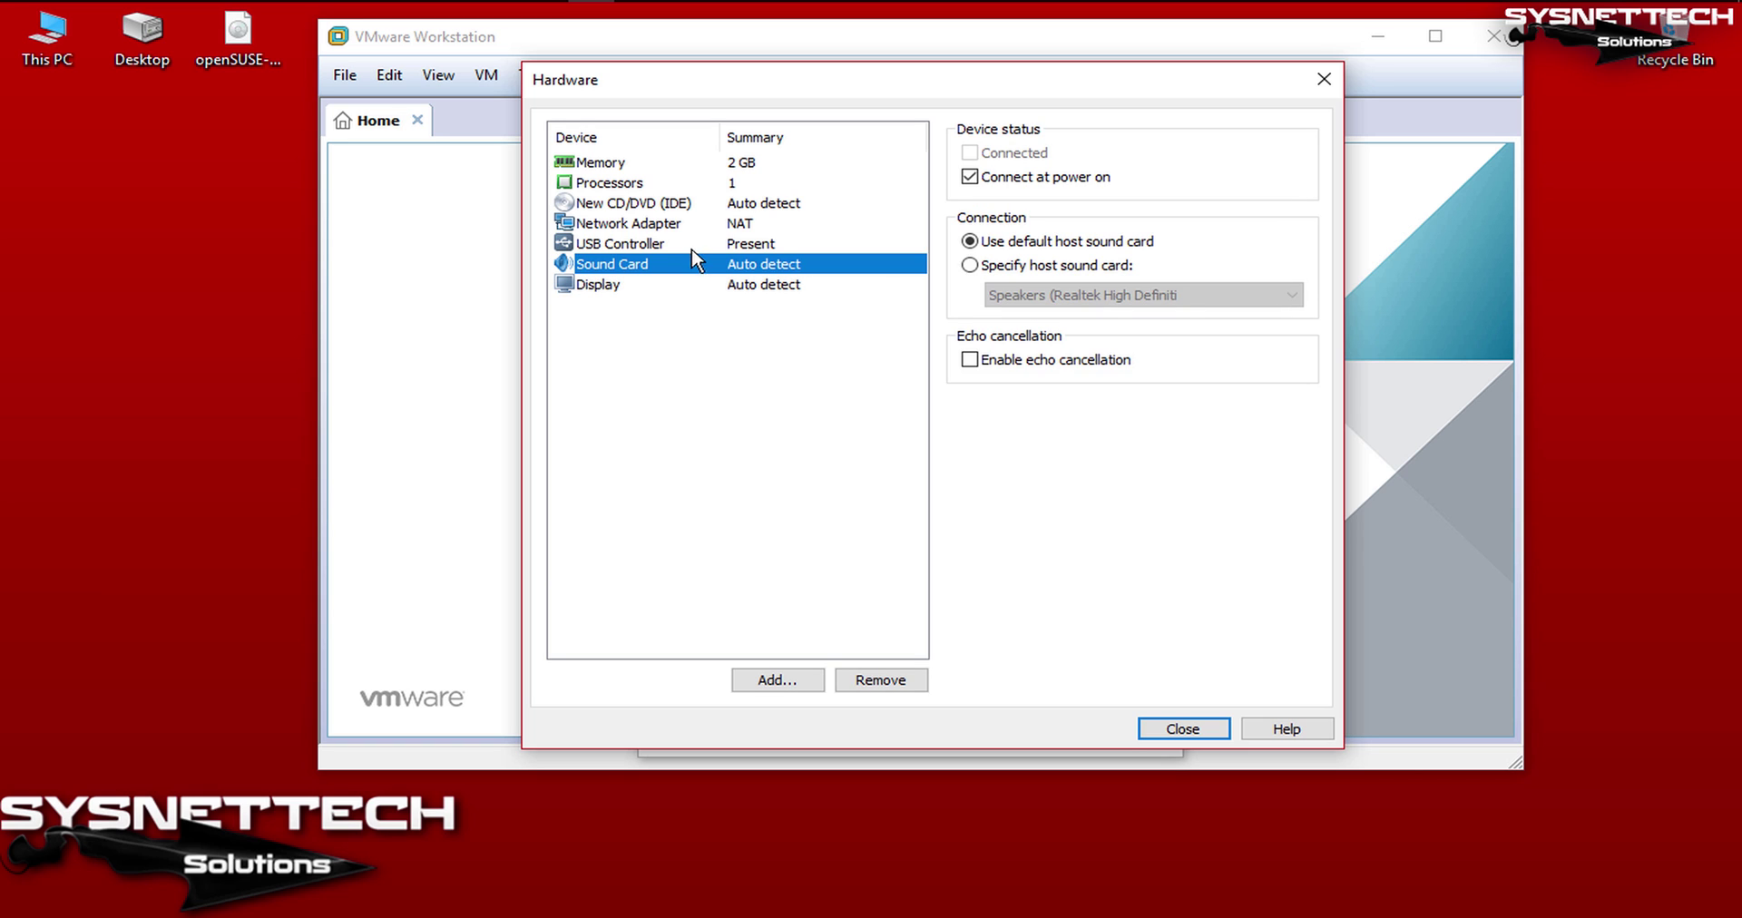
left_click(694, 243)
left_click(704, 223)
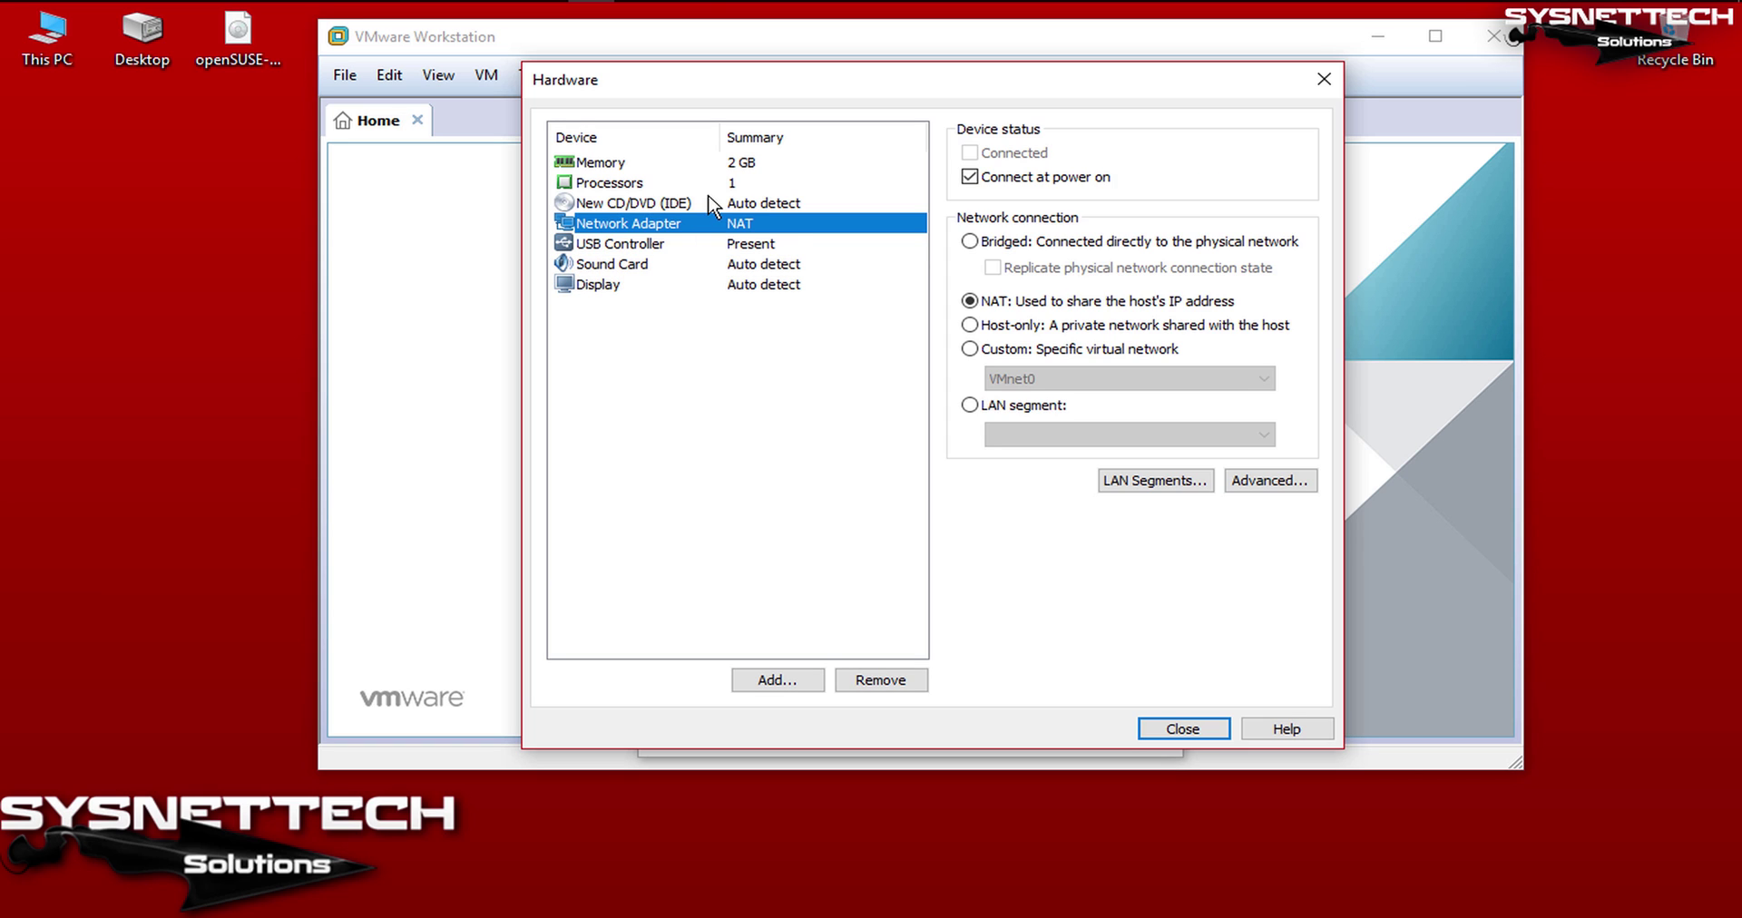
Step: Attach the desktop's openSUSE-Leap-15.0-DVD-x86_64.iso image to the virtual CD/DVD drive and close the hardware settings
left_click(702, 205)
left_click(241, 34)
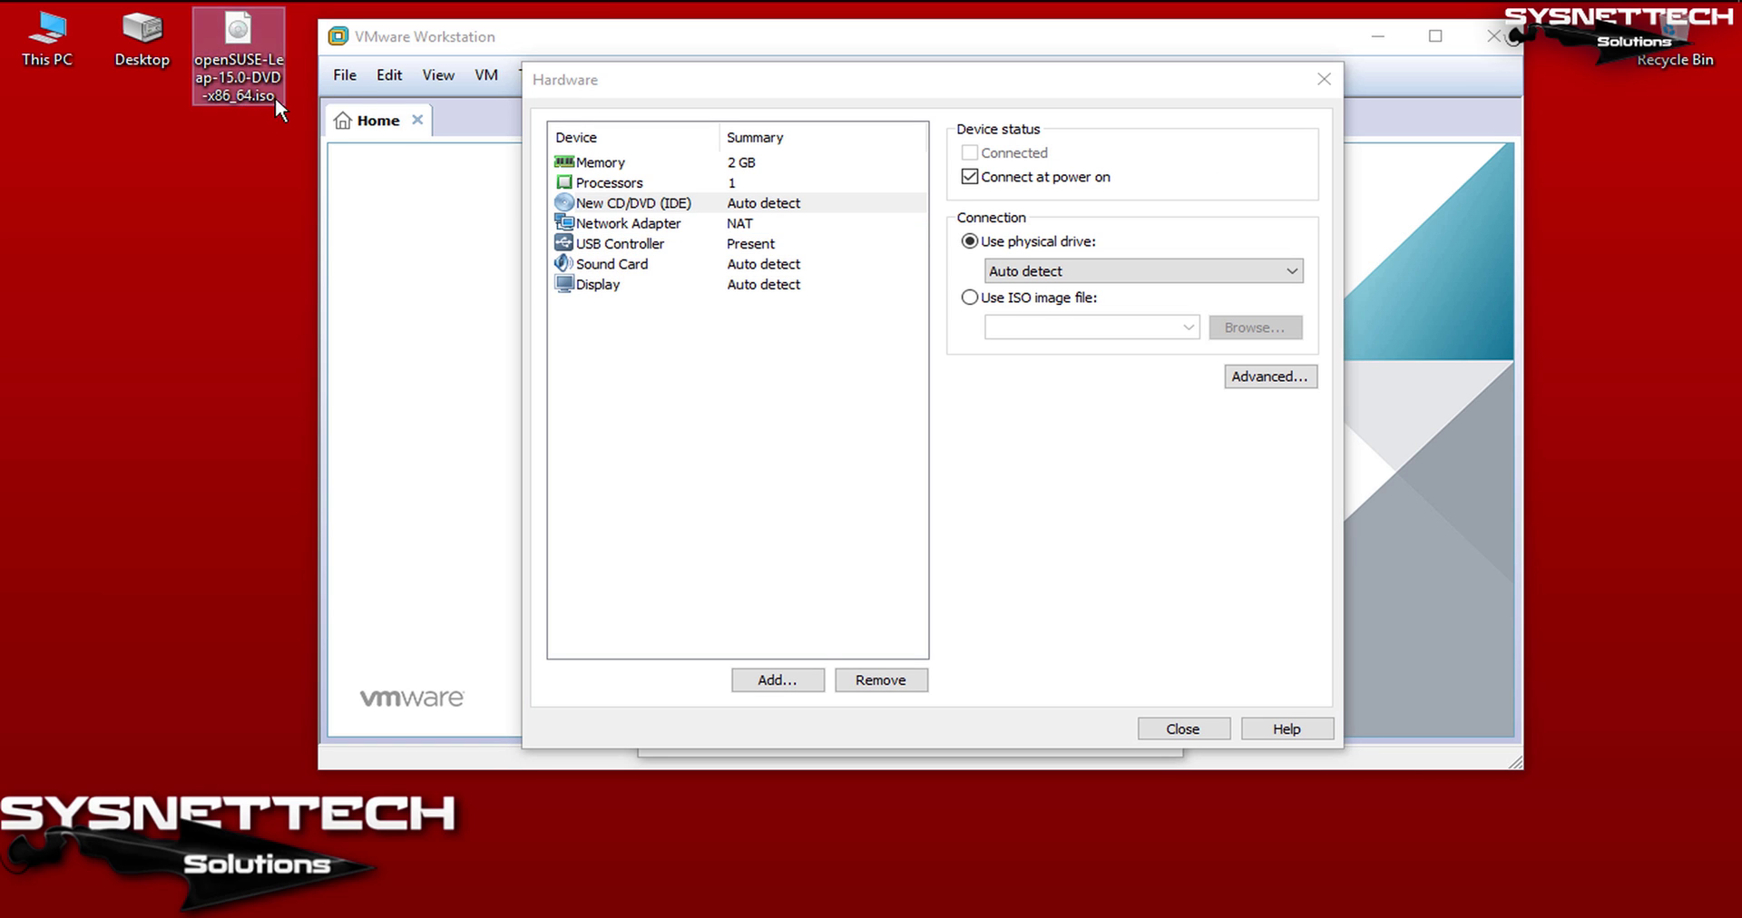
left_click(1031, 300)
left_click(1248, 328)
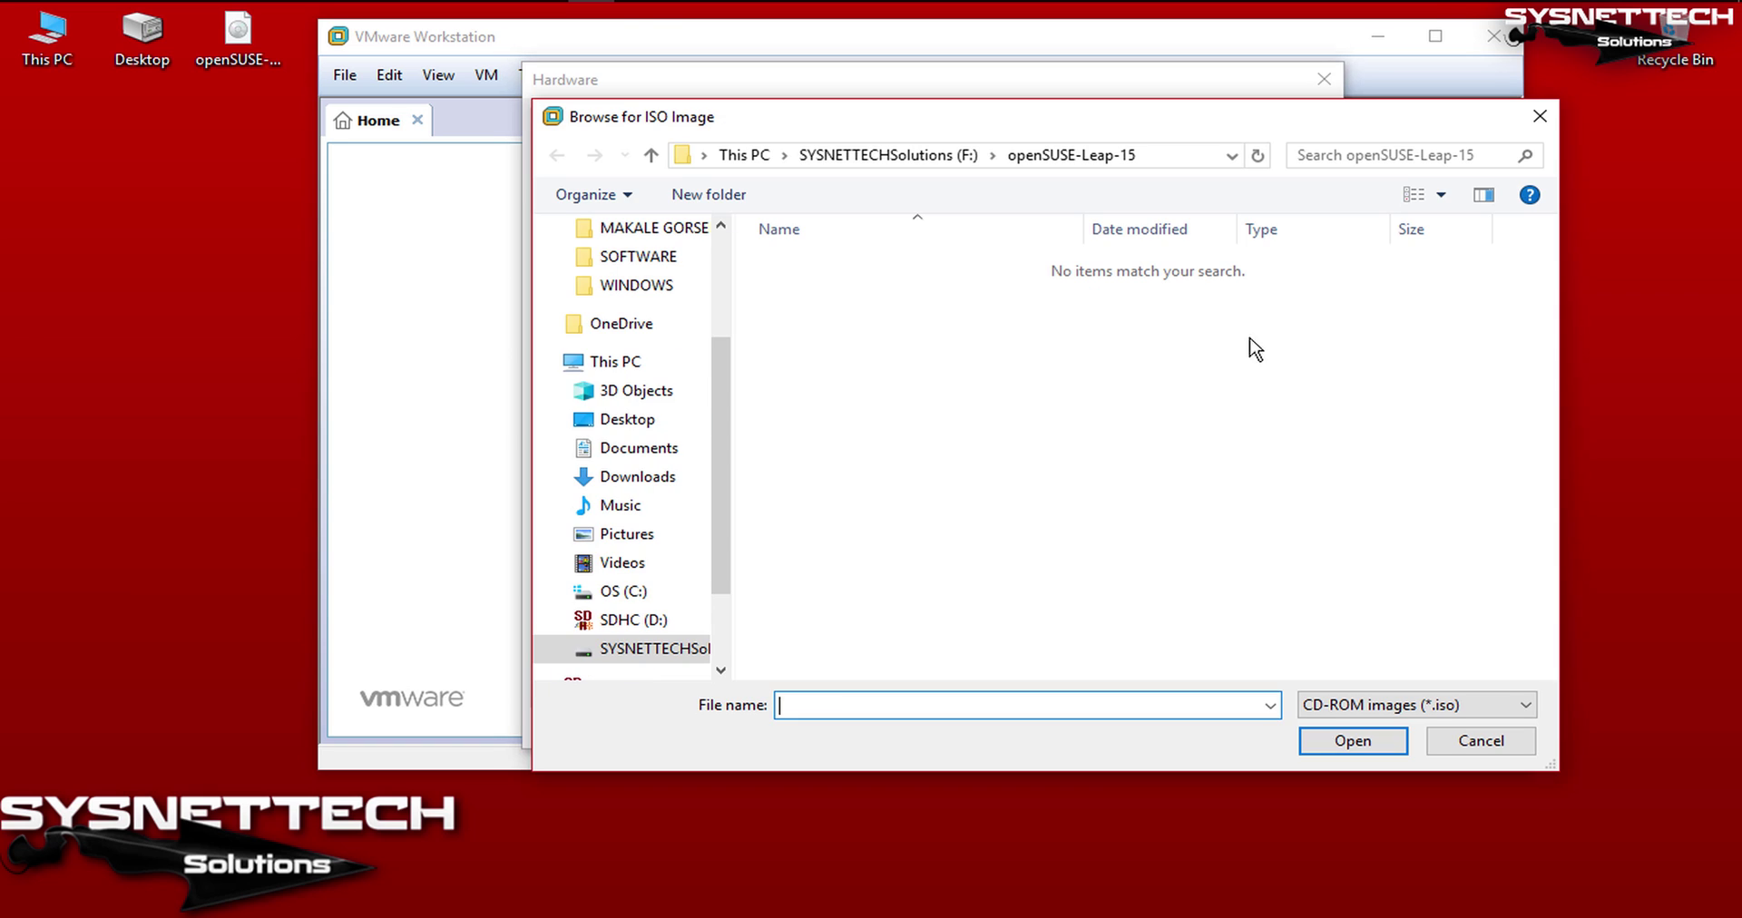
left_click(632, 422)
left_click(1020, 263)
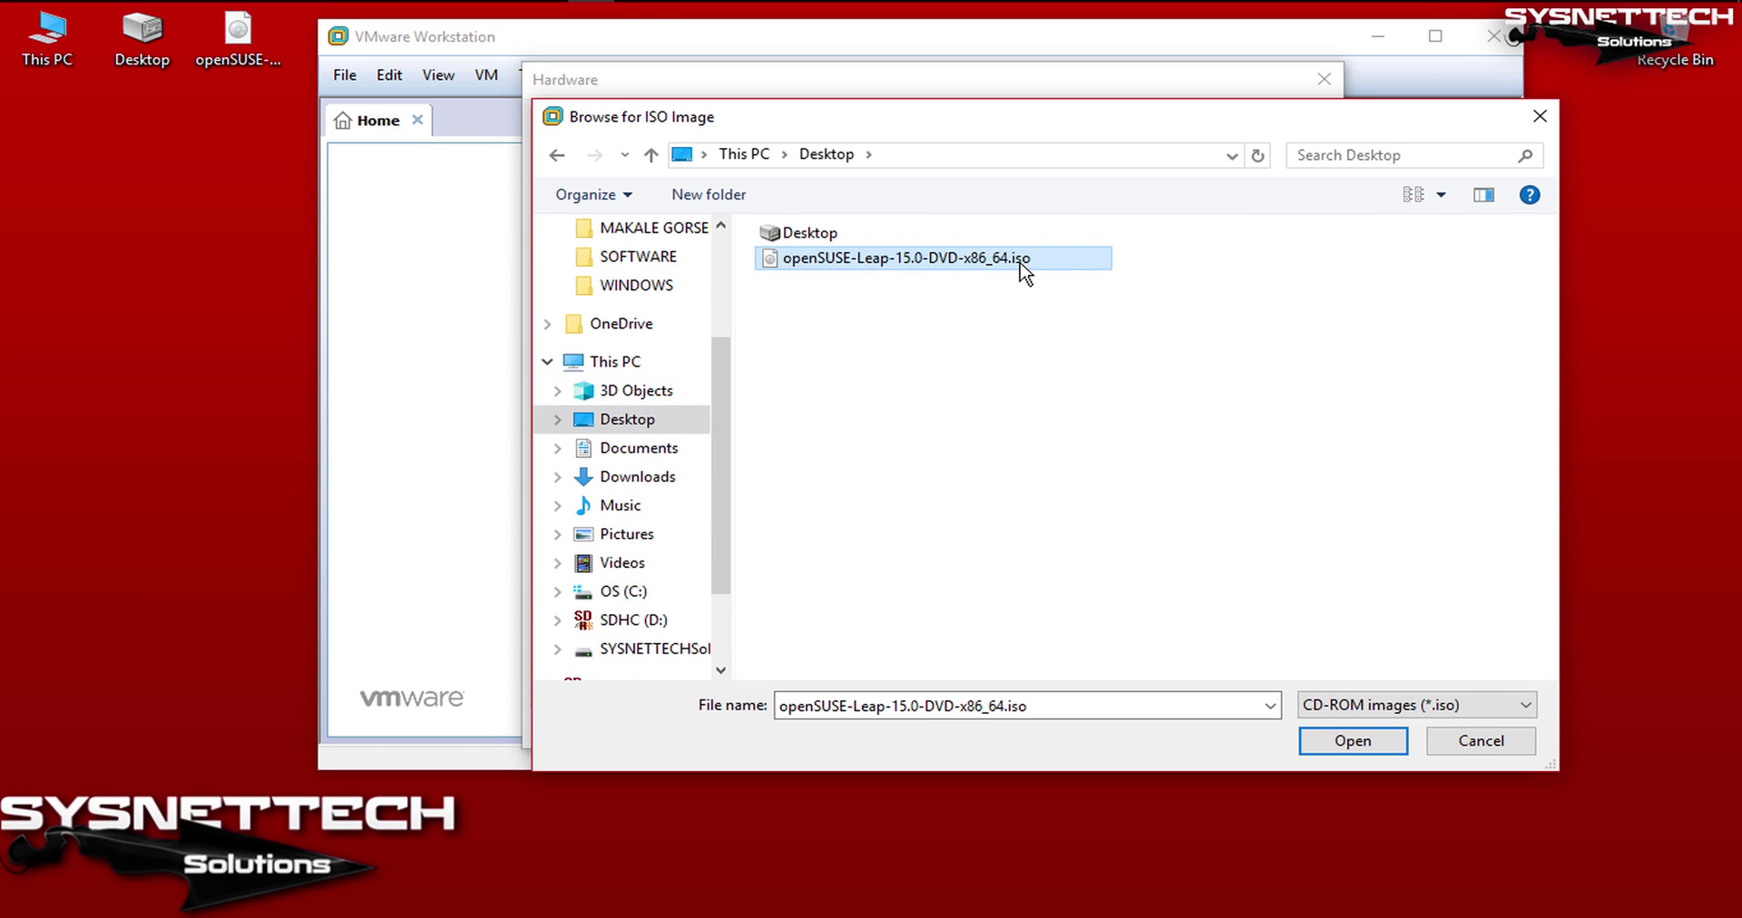
left_click(1391, 745)
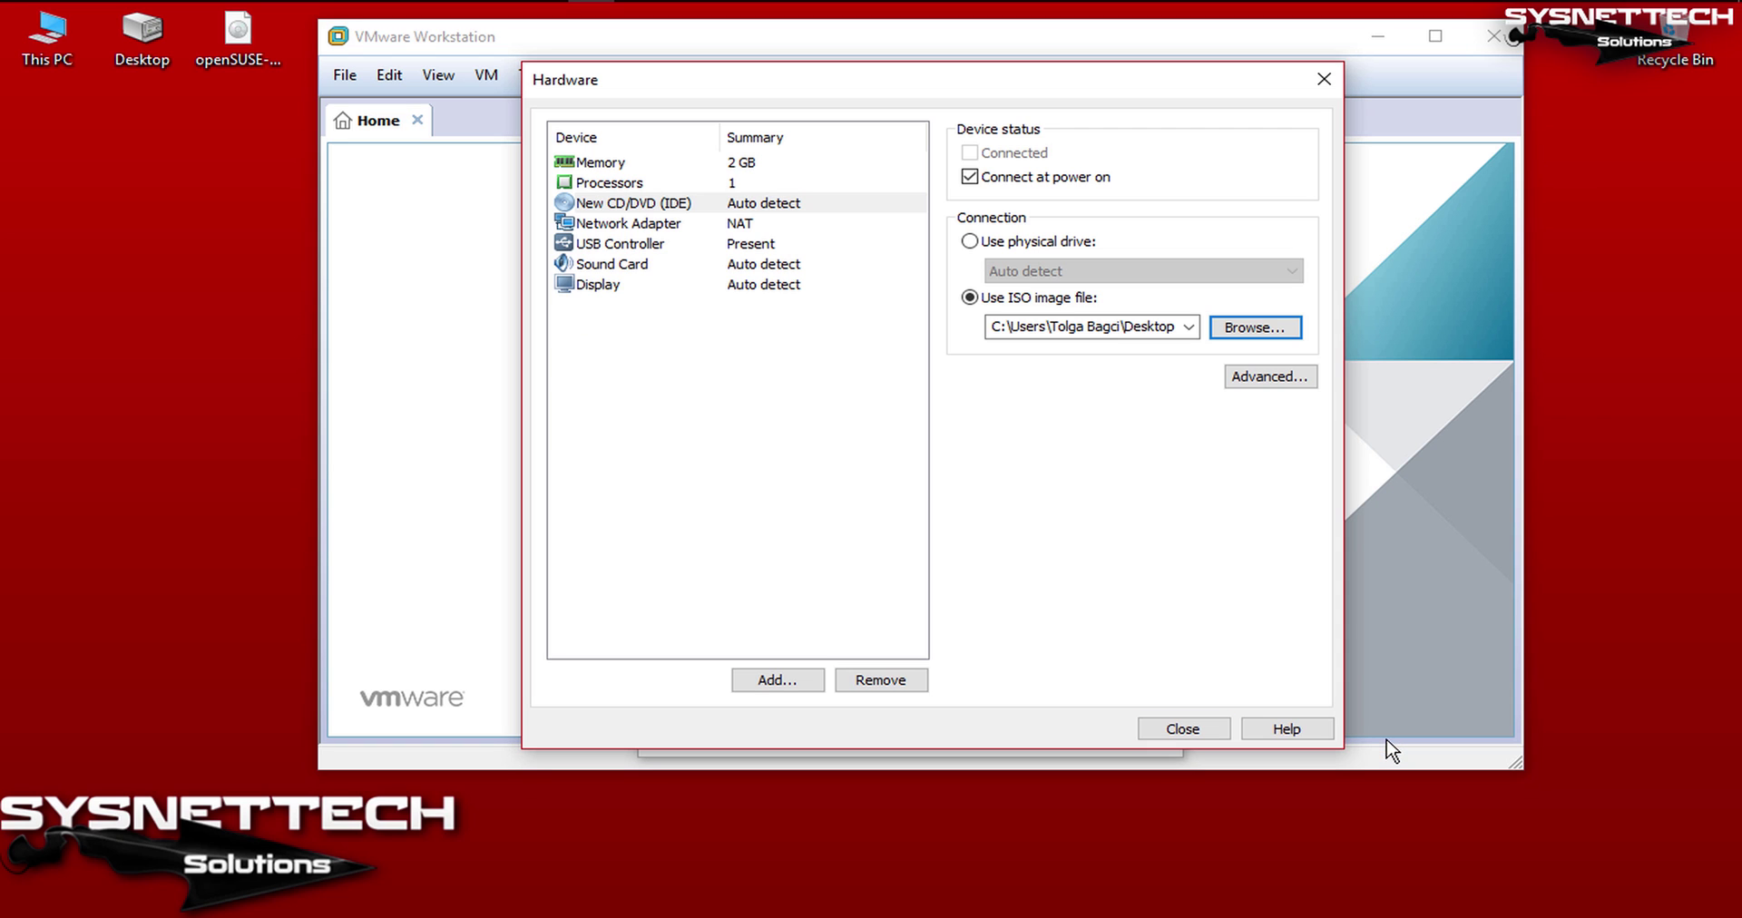
left_click(1225, 731)
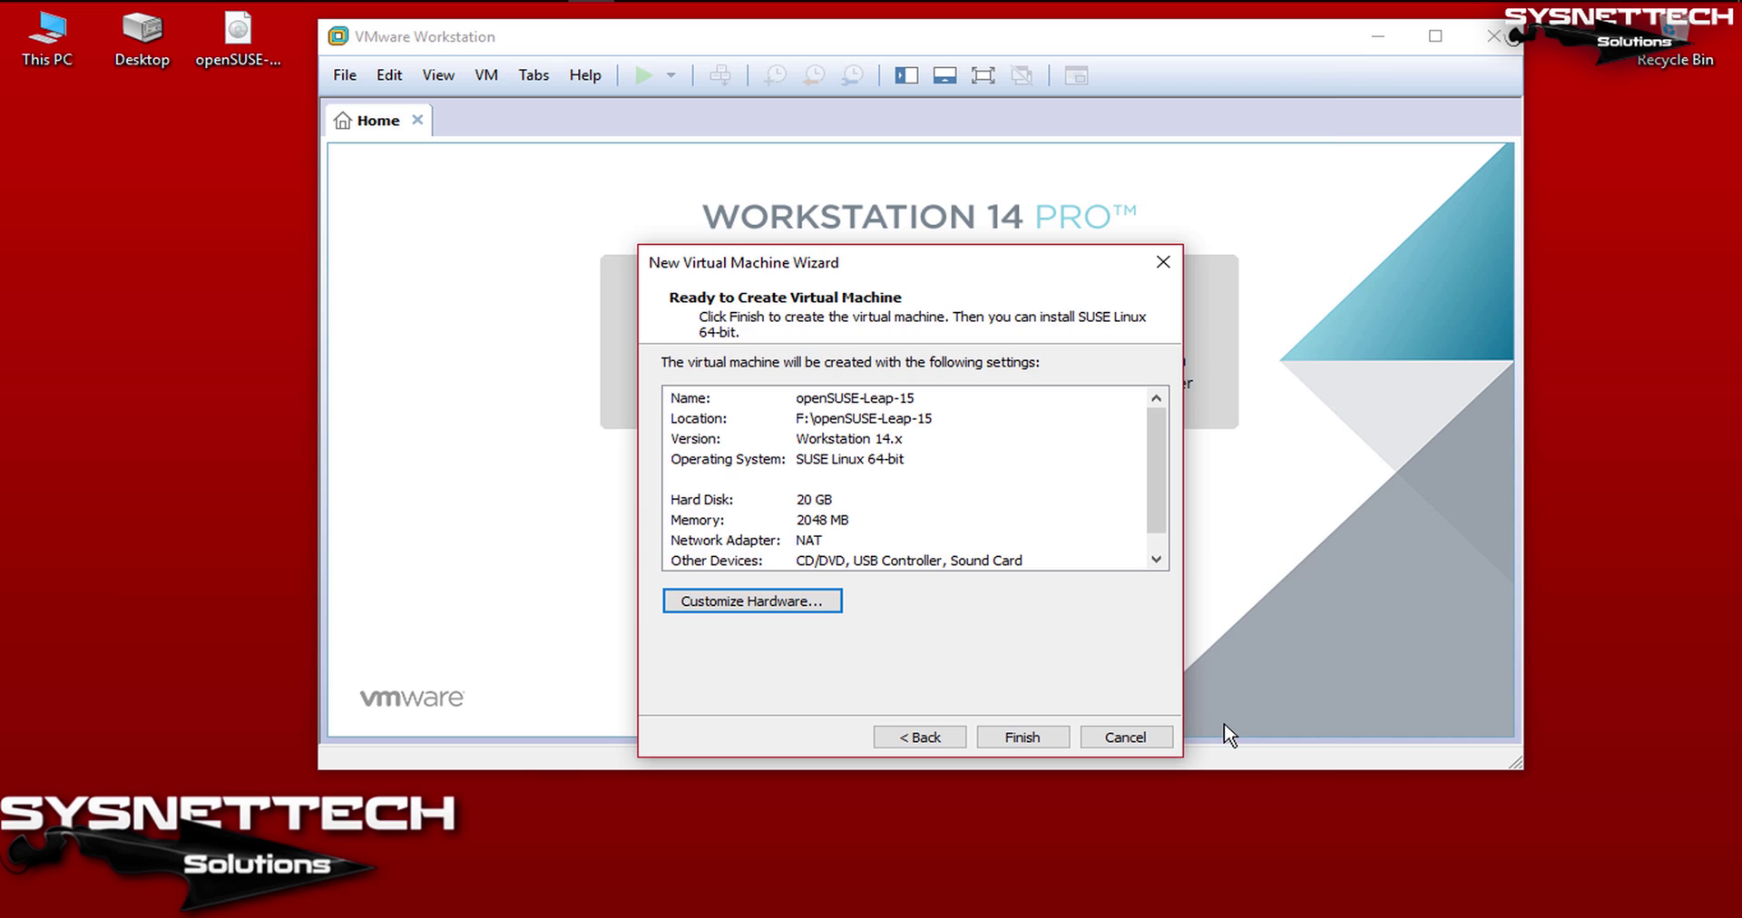
Step: Finish creating the virtual machine and power it on, closing the Home page and the installation hint
left_click(1052, 748)
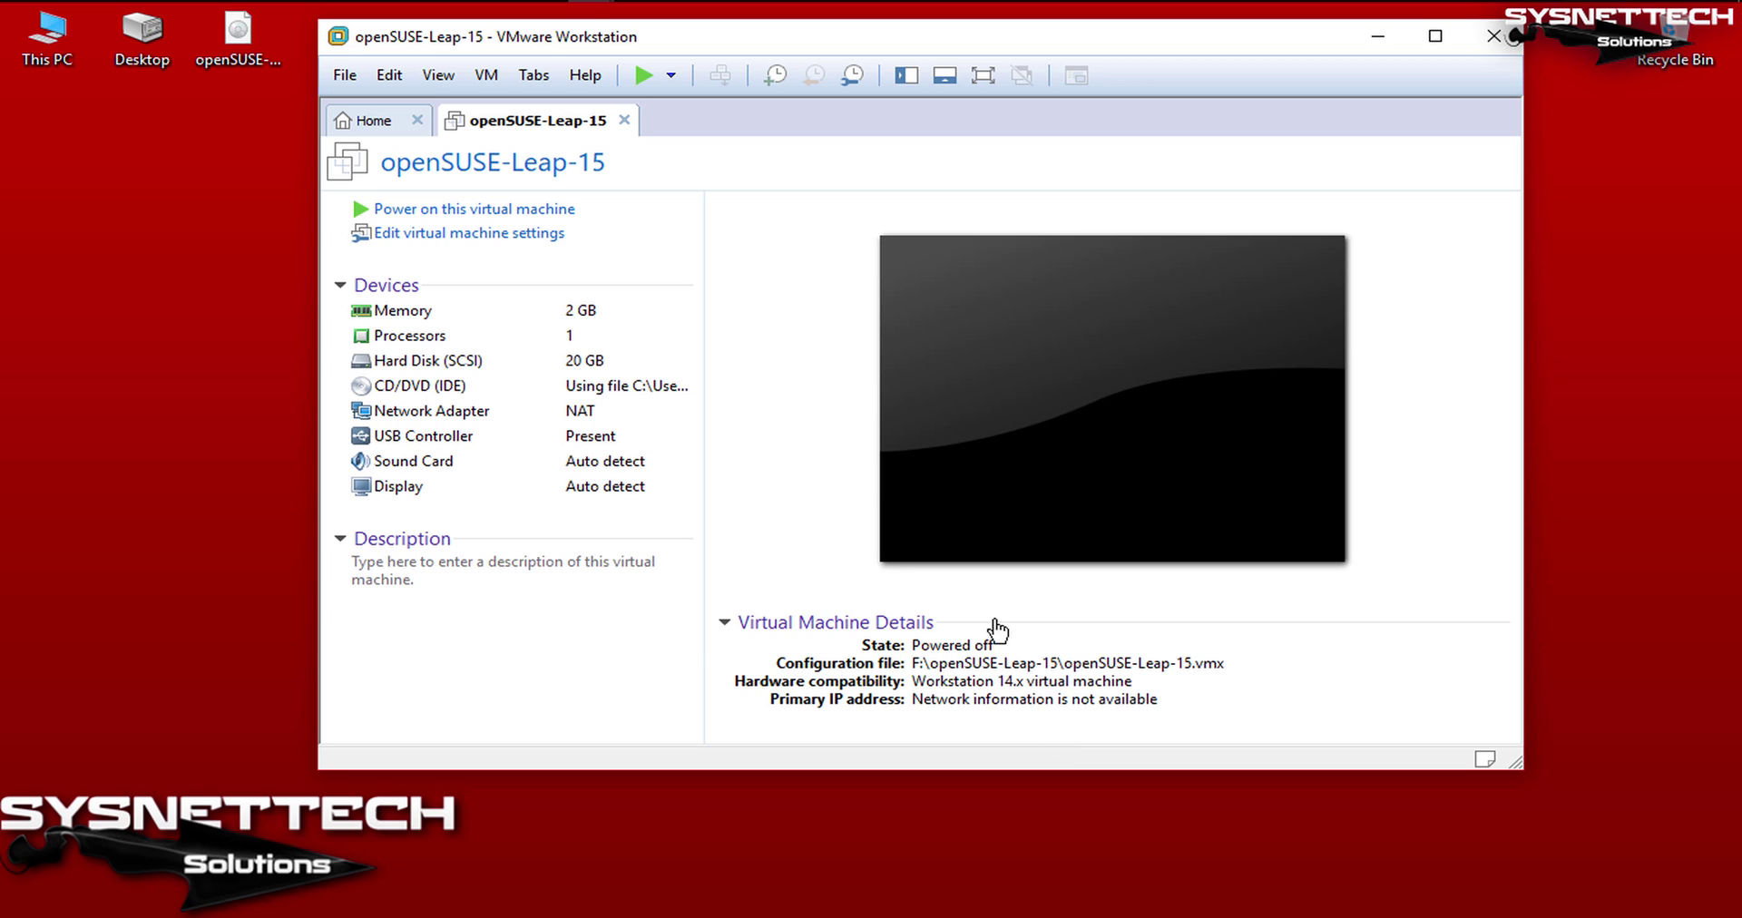
left_click(417, 120)
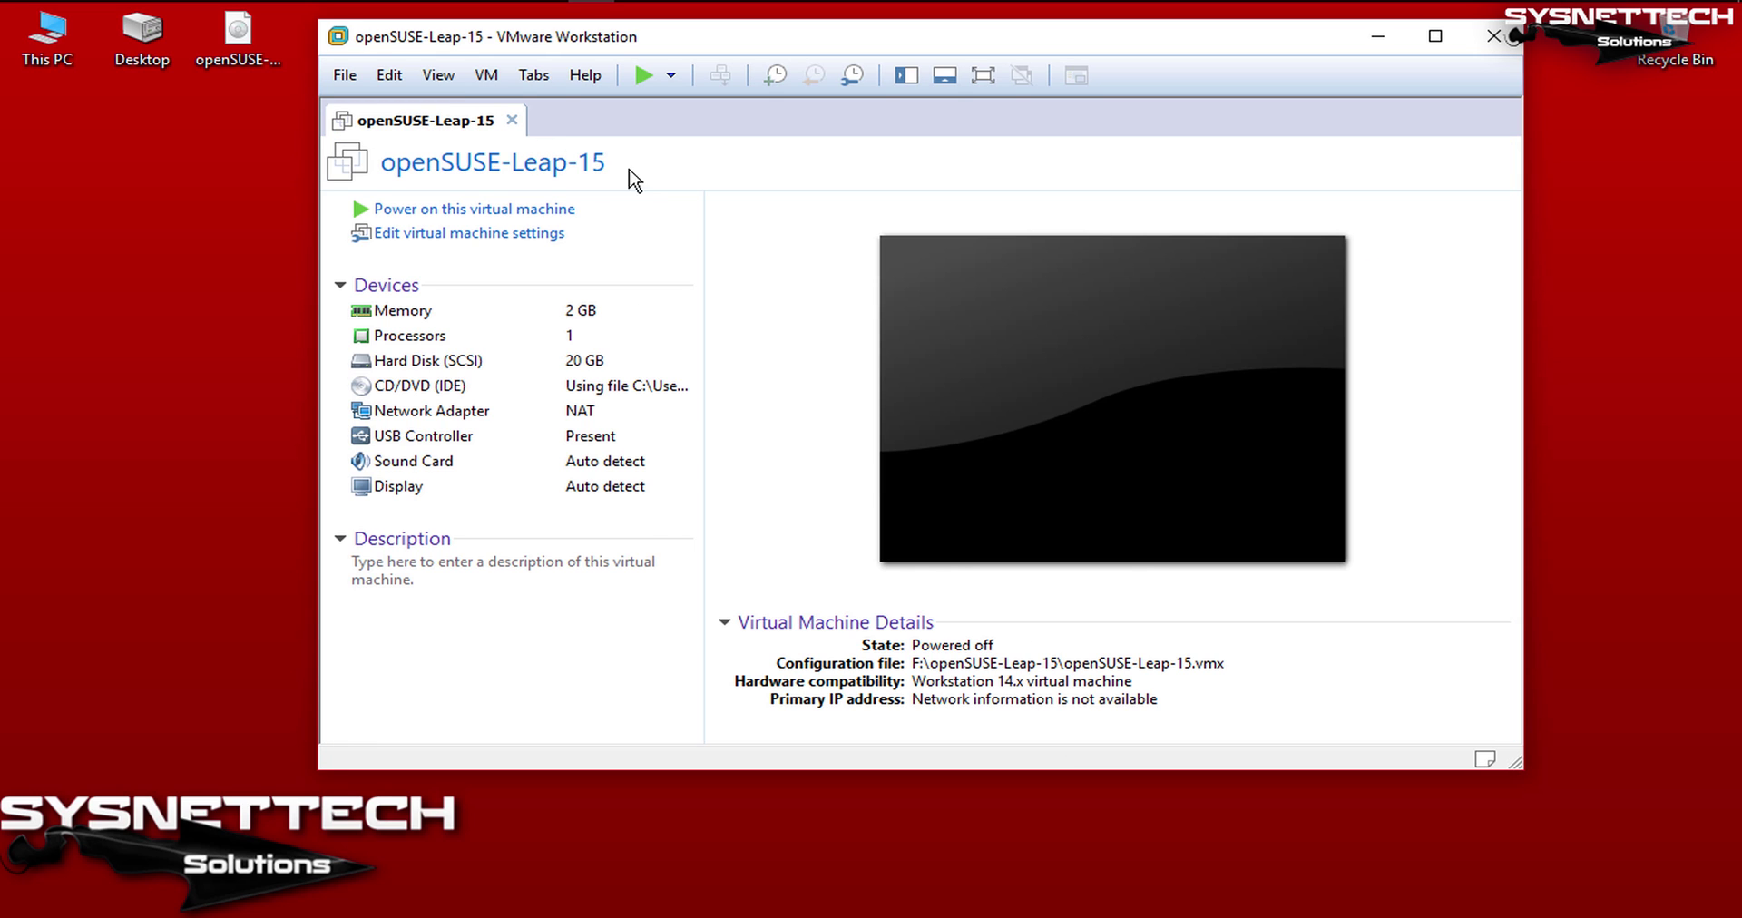
left_click(578, 217)
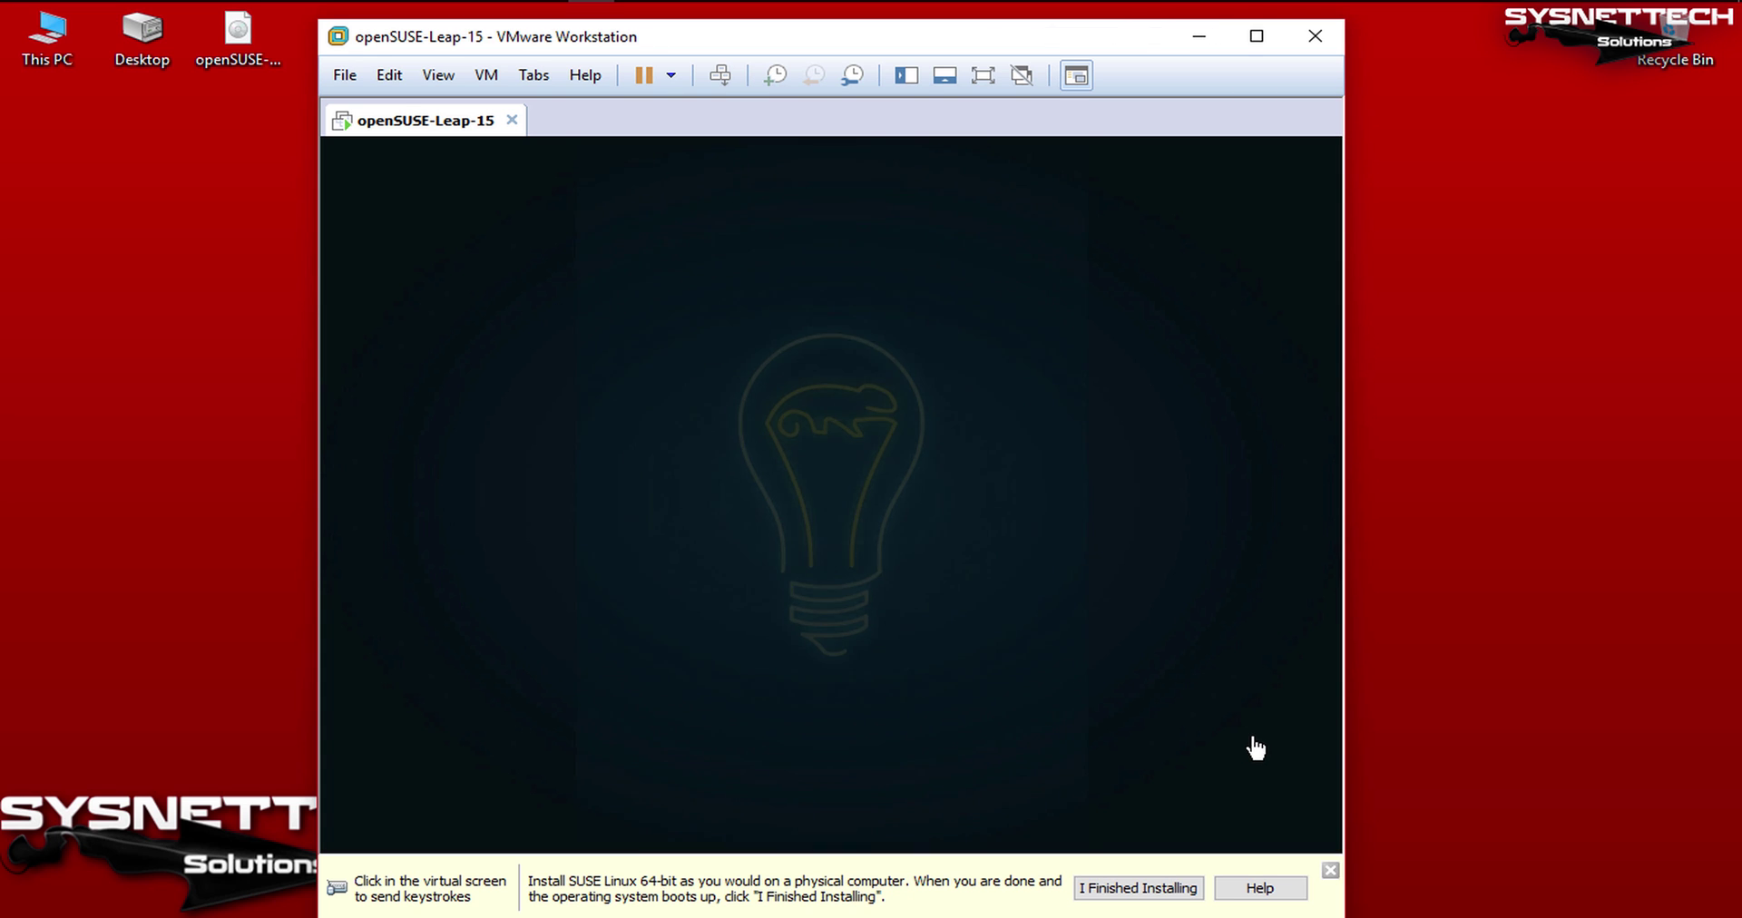
left_click(1330, 870)
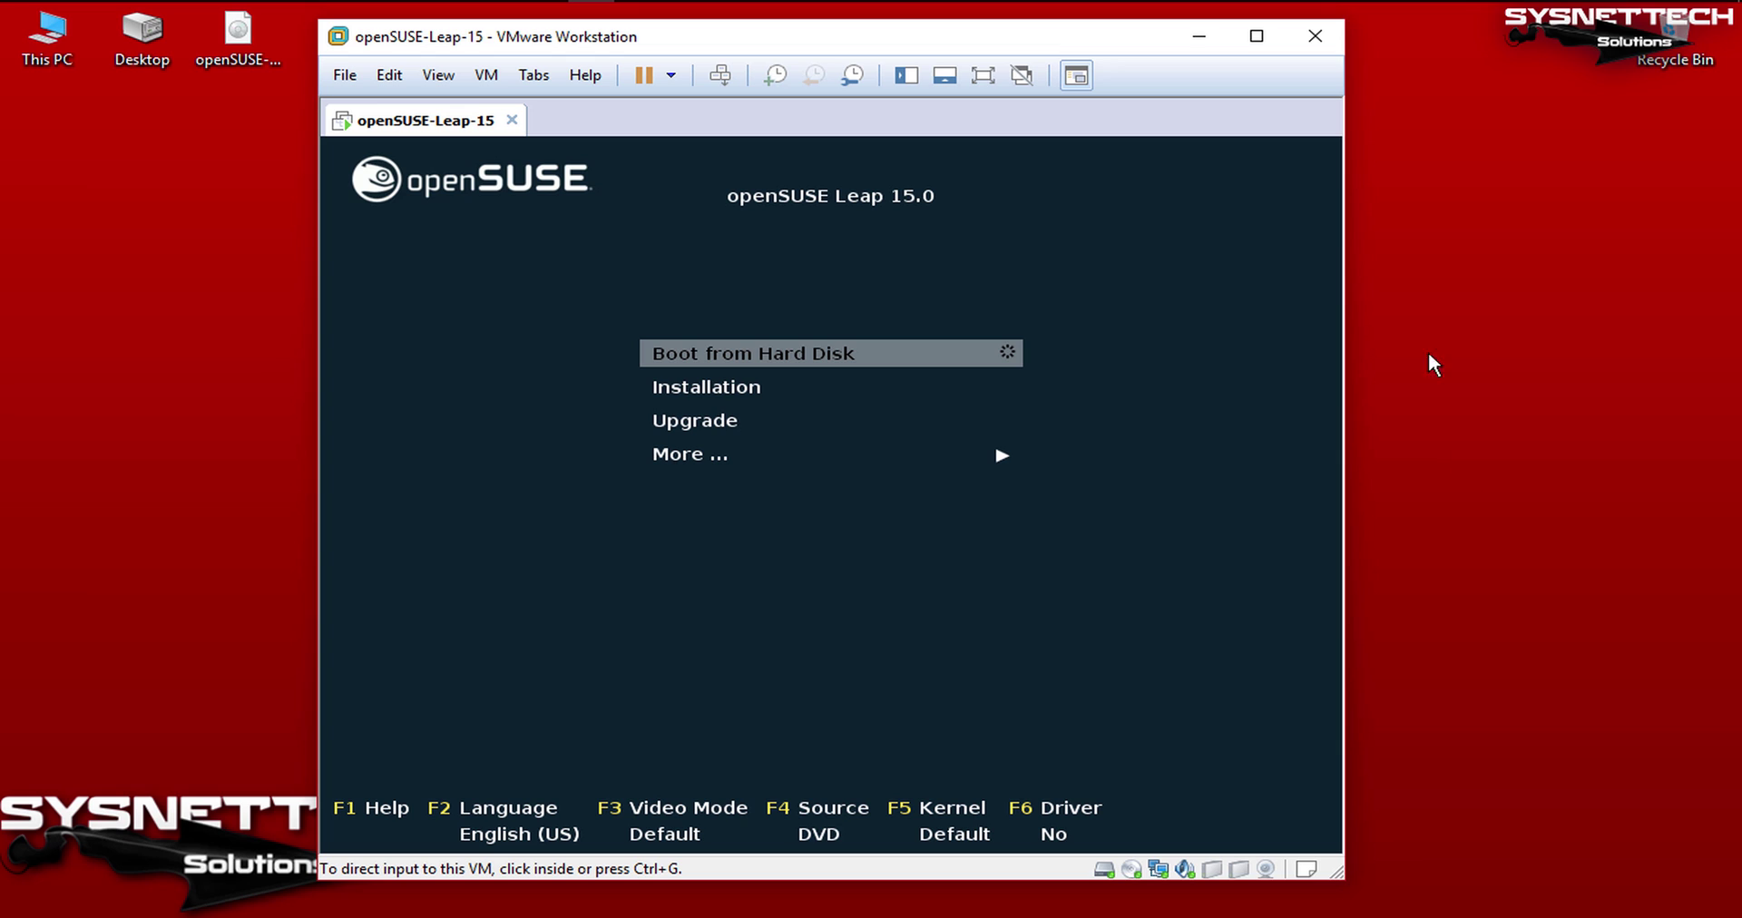
Step: Maximize the virtual machine window and start Installation from the openSUSE Leap 15.0 boot menu
left_click(1256, 37)
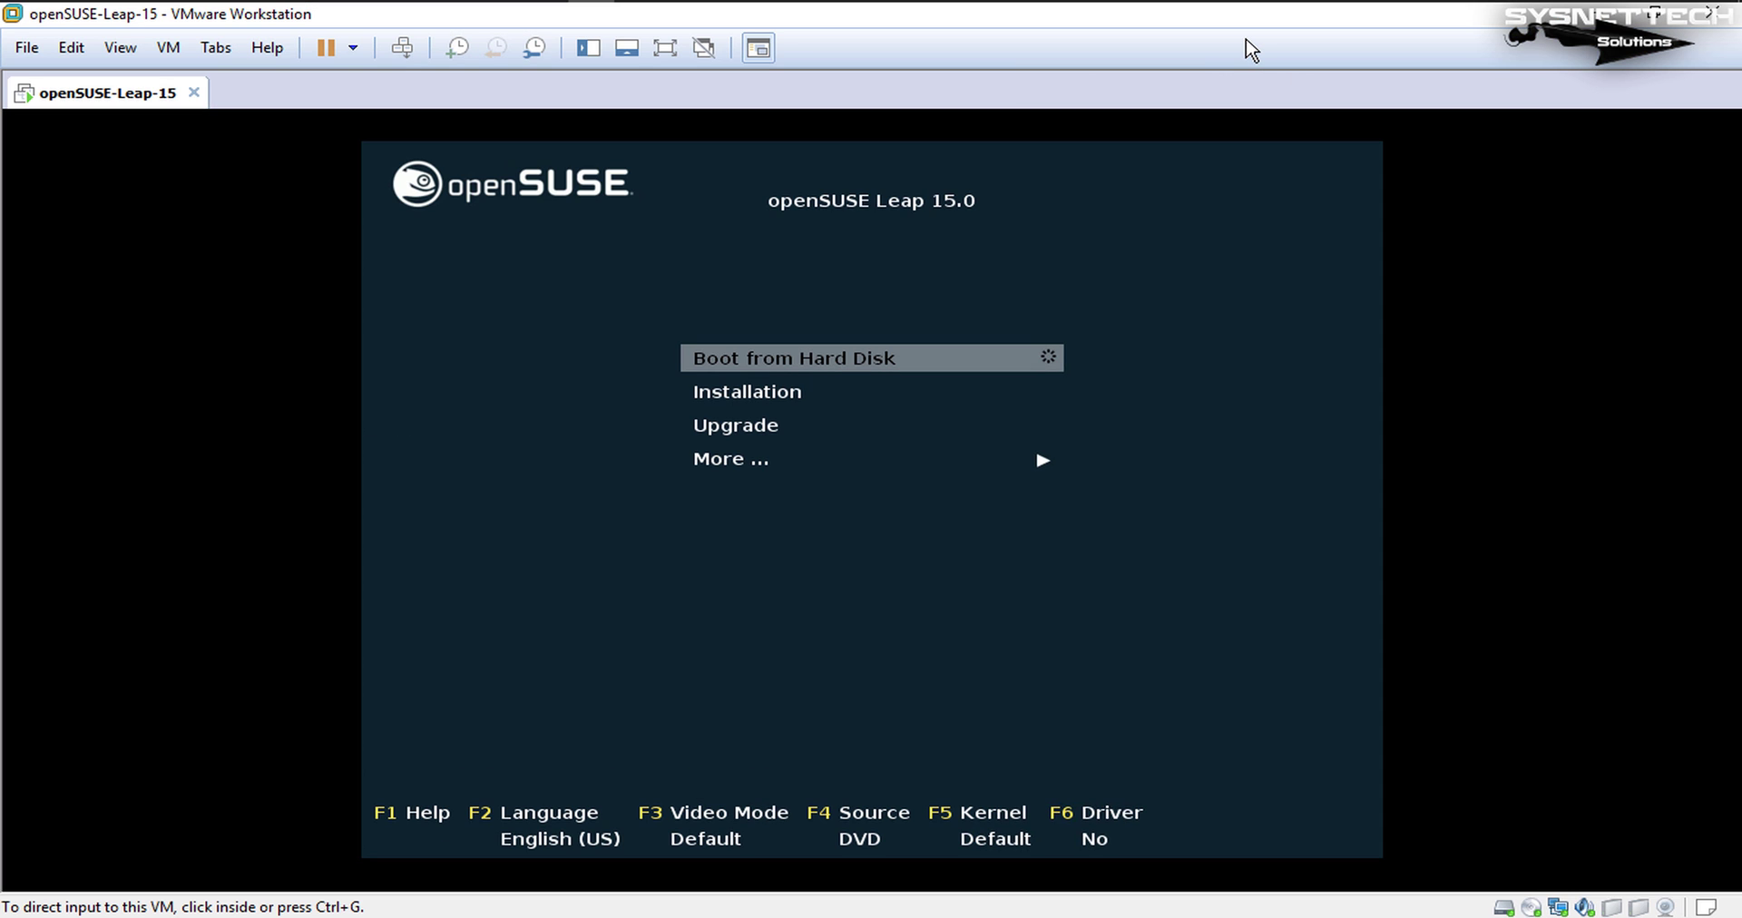
left_click(1260, 402)
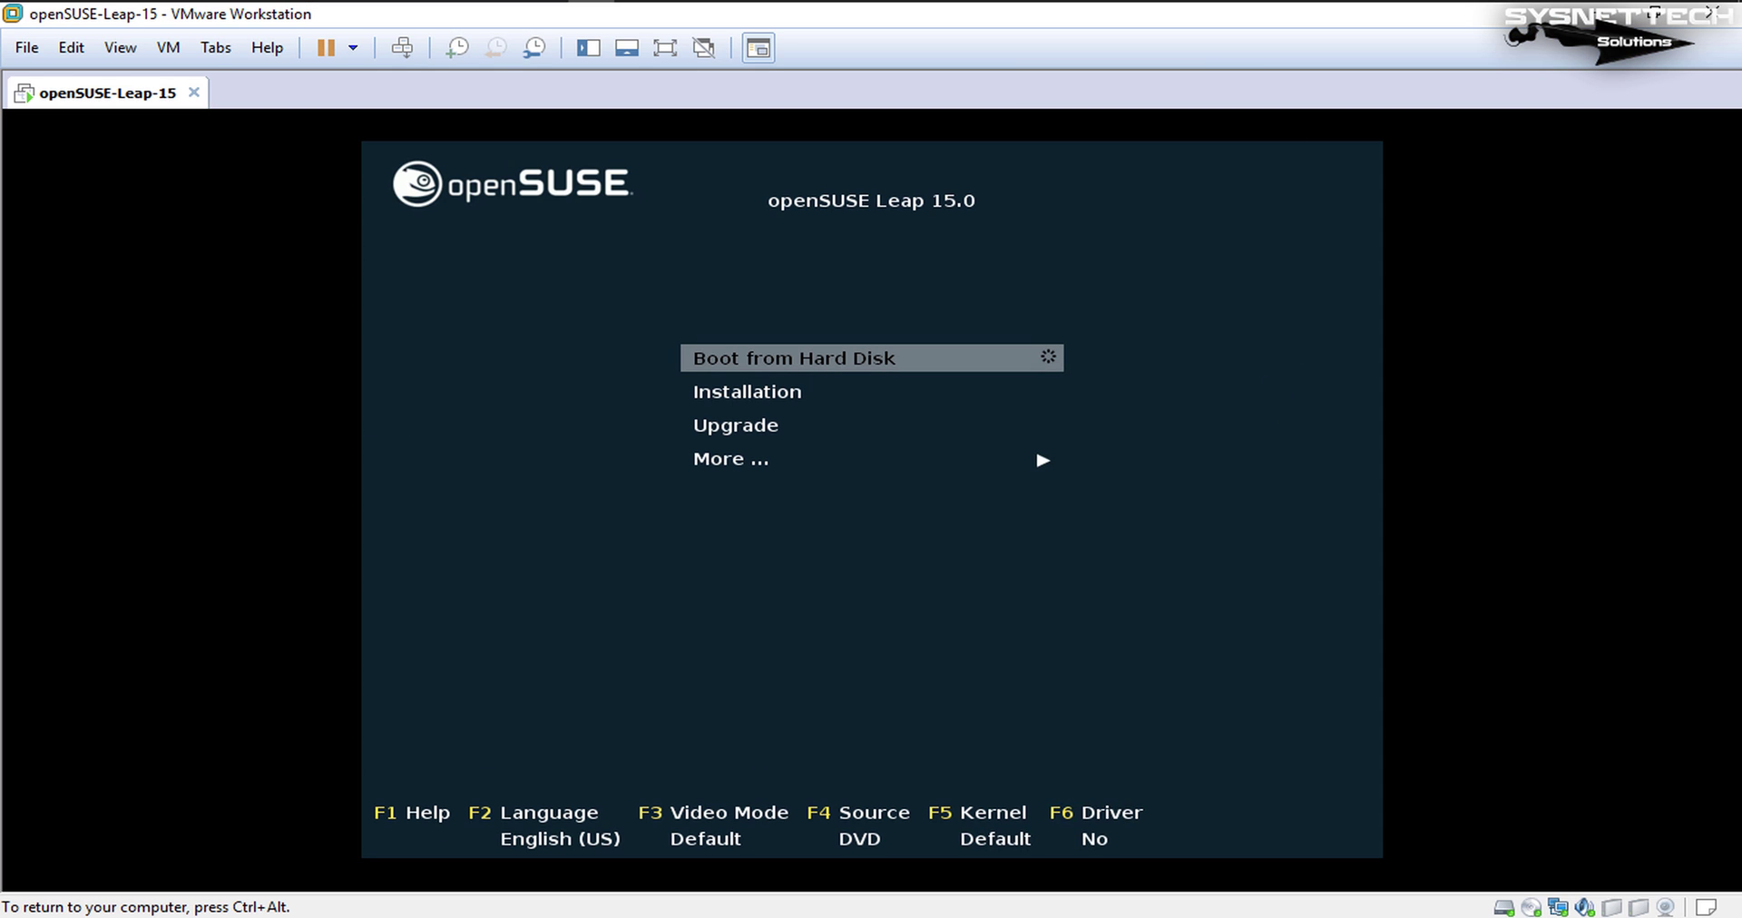
key("Down")
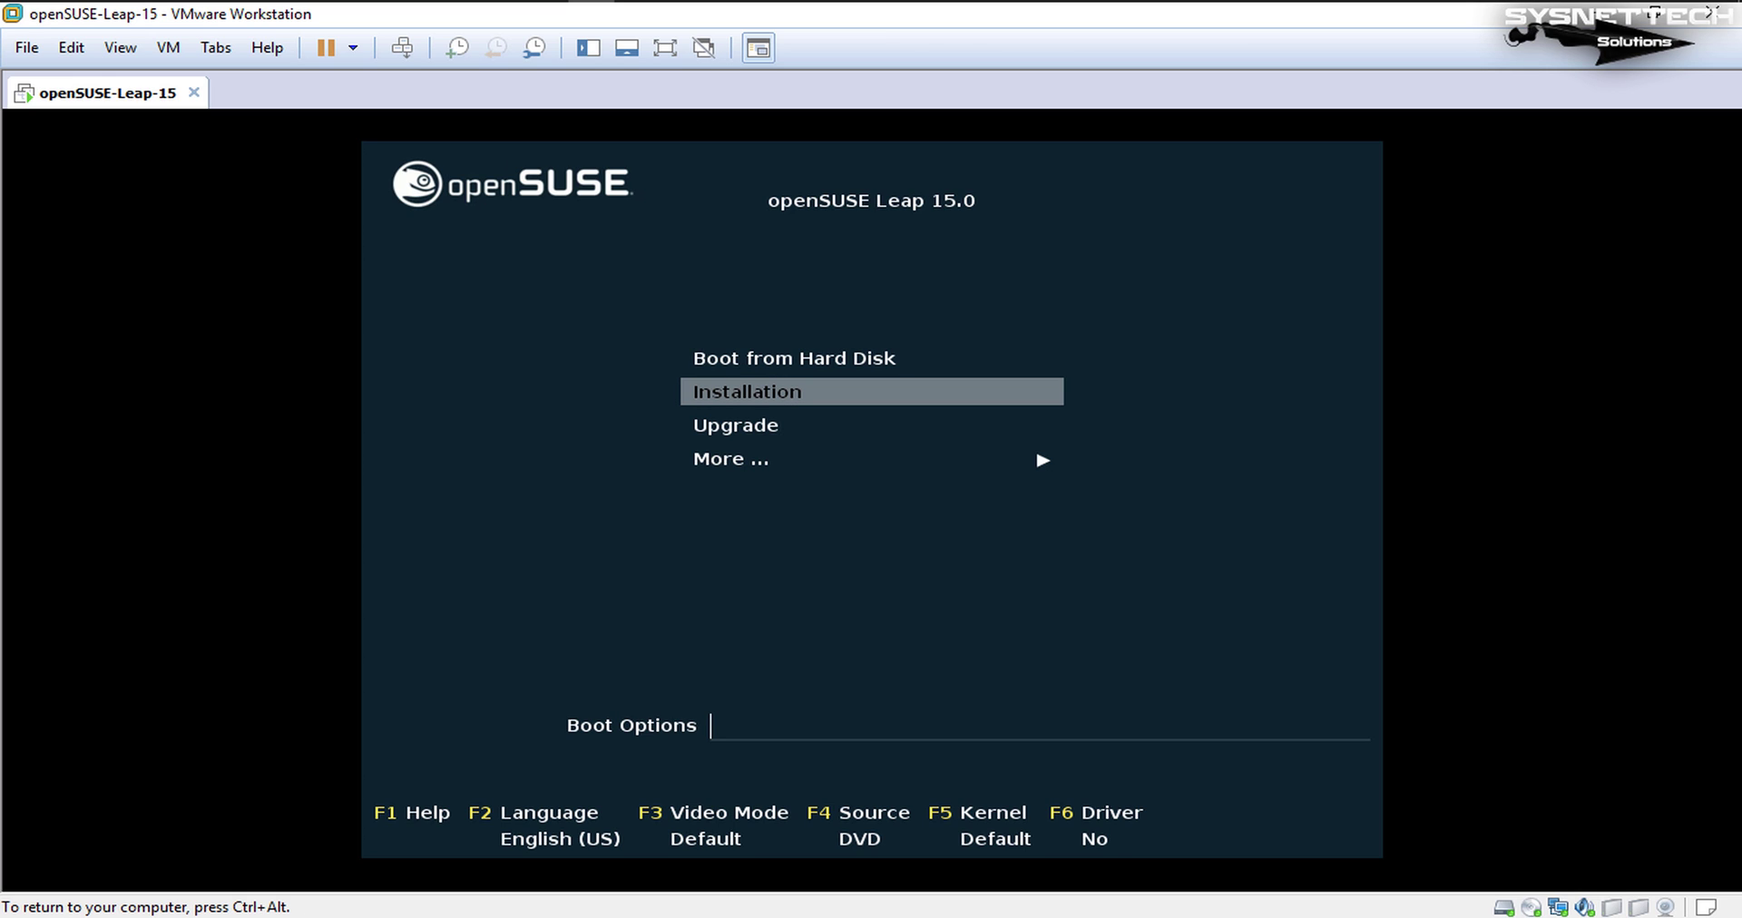
key("Return")
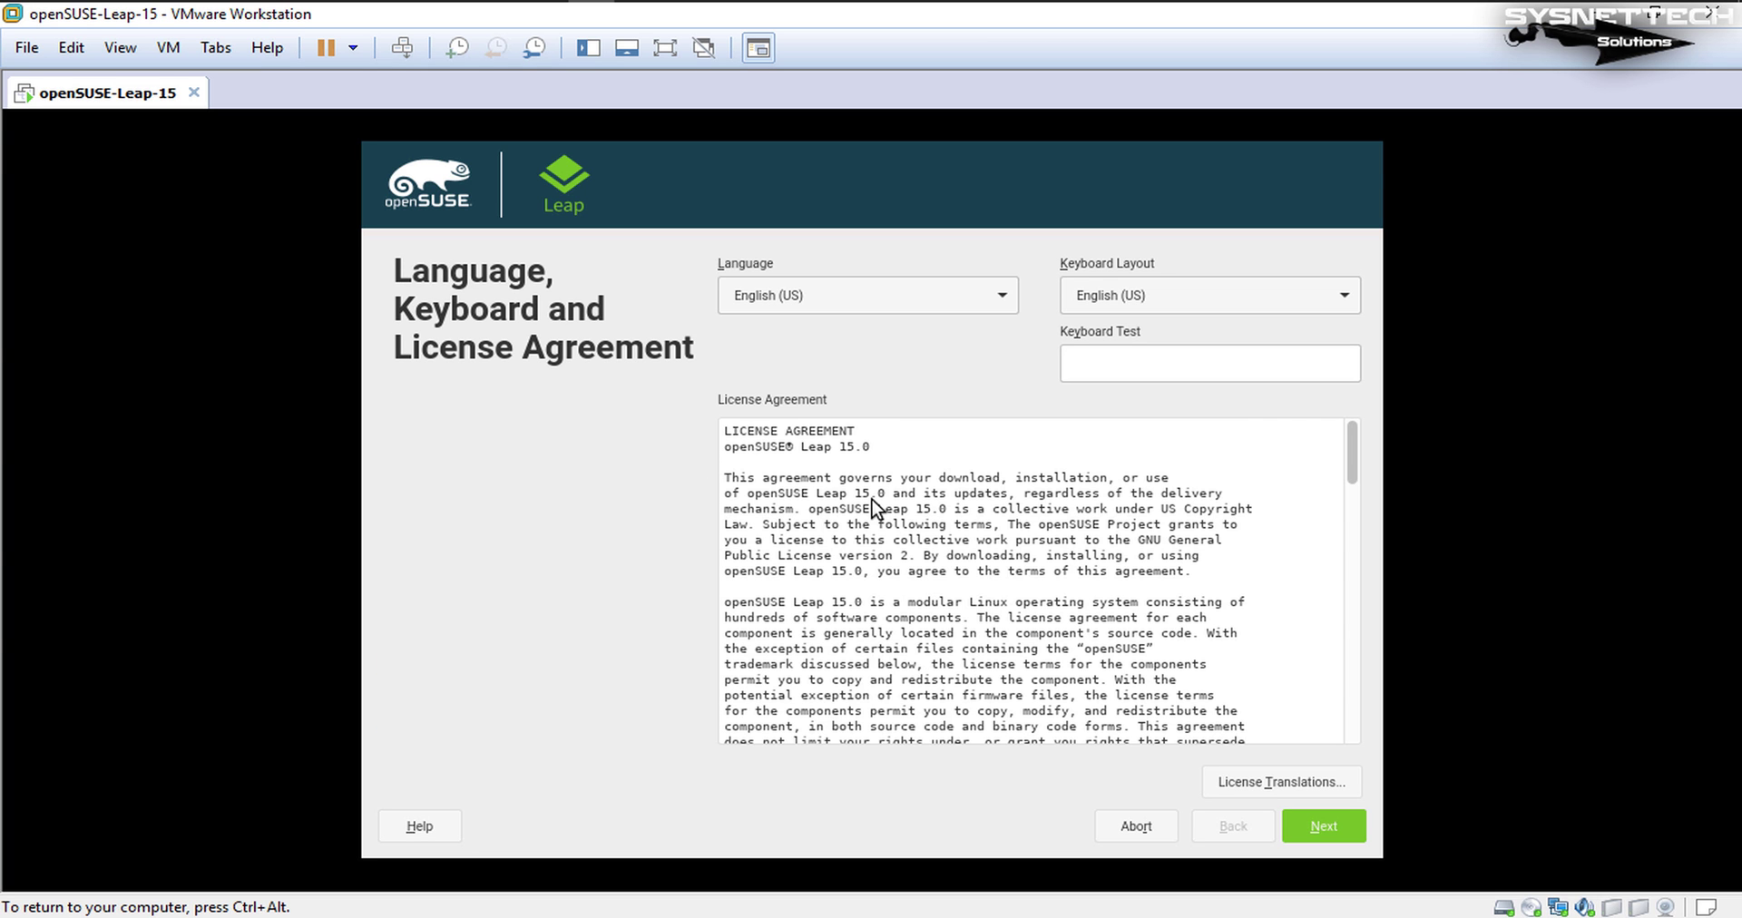
Step: Review the license agreement and continue with English (US) as both the language and the keyboard layout
left_click_drag(1355, 454, 1334, 744)
left_click(1543, 861)
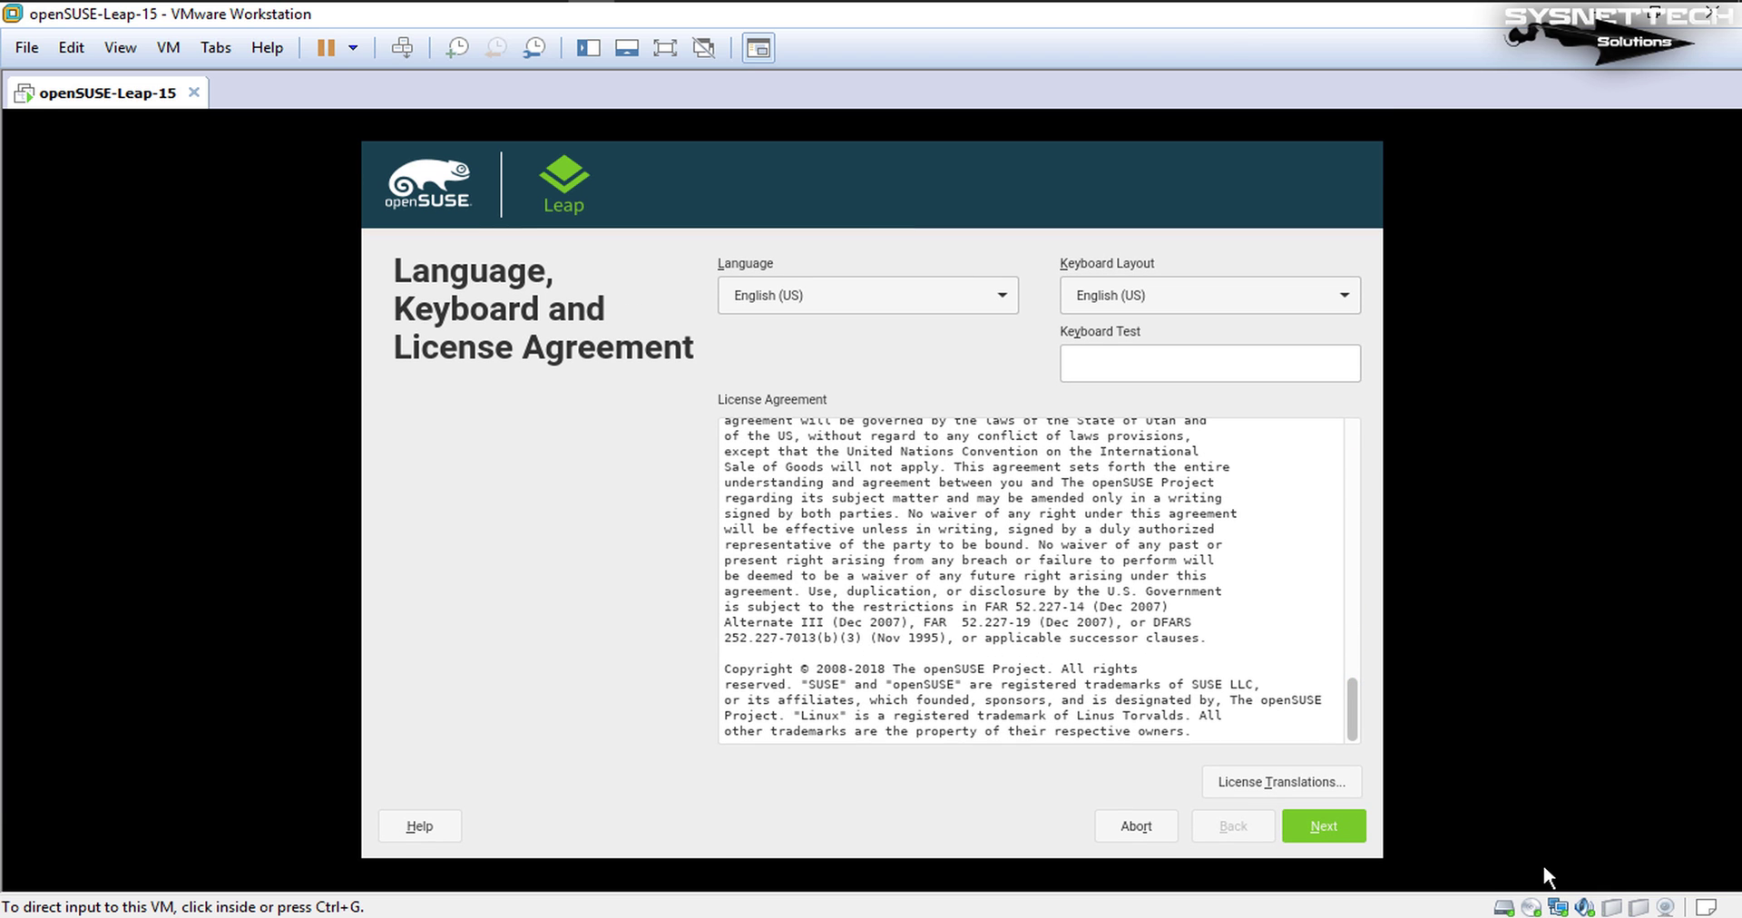
left_click(1411, 755)
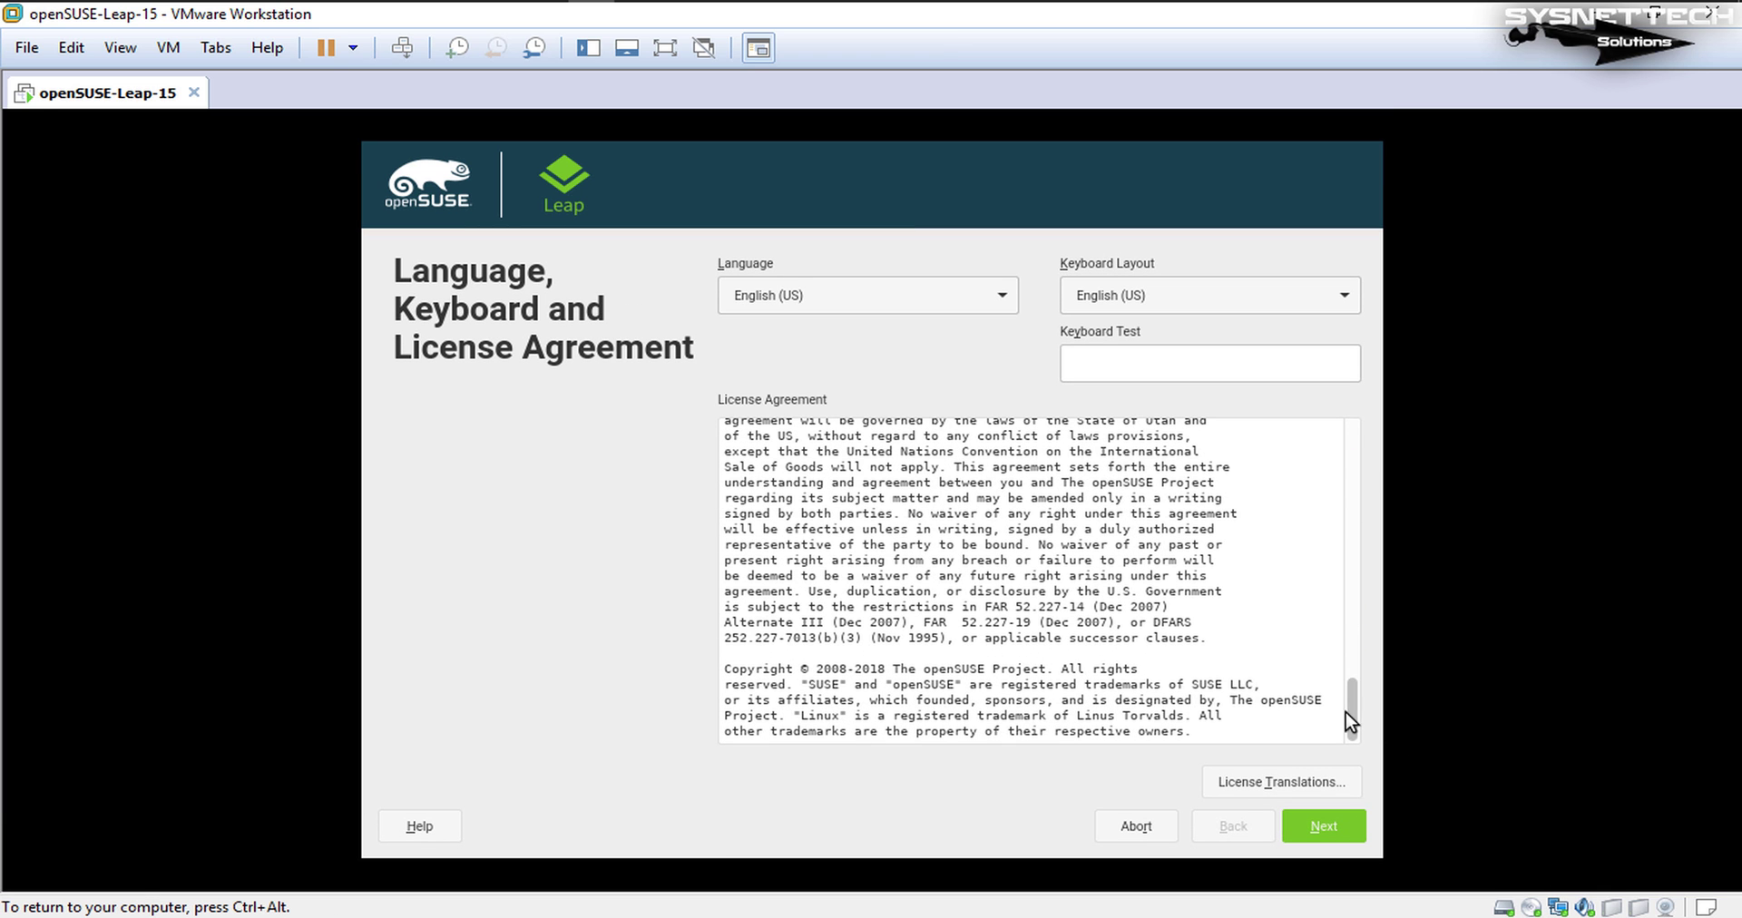
left_click_drag(1354, 711, 1381, 435)
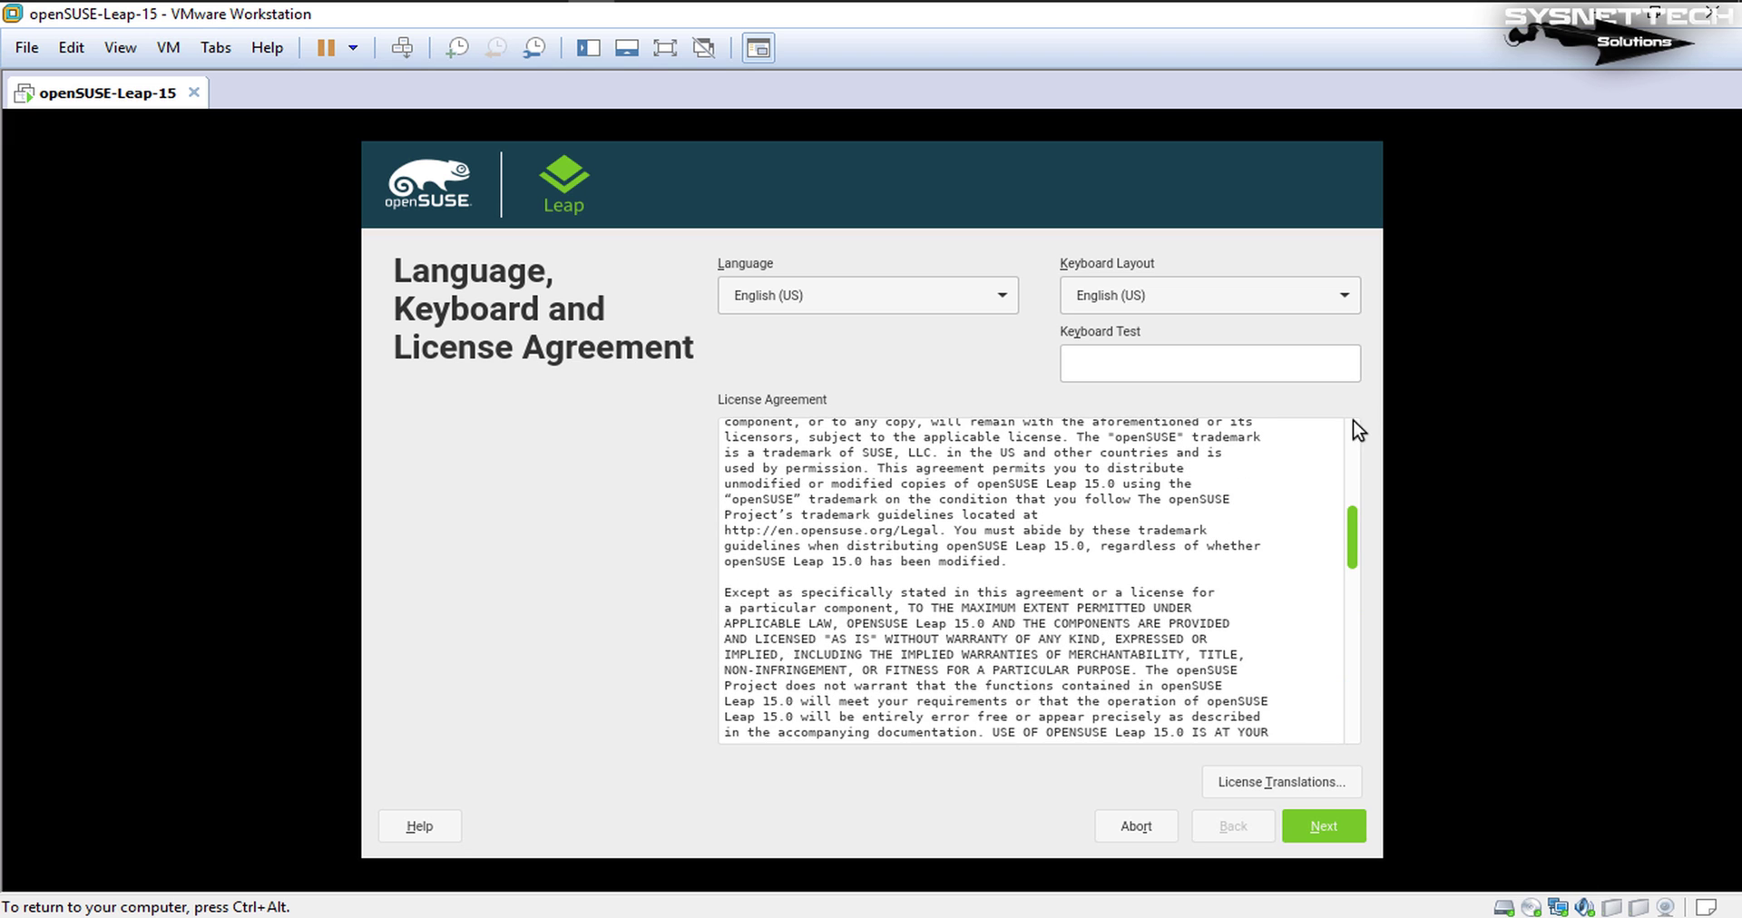
left_click_drag(1354, 534, 1357, 442)
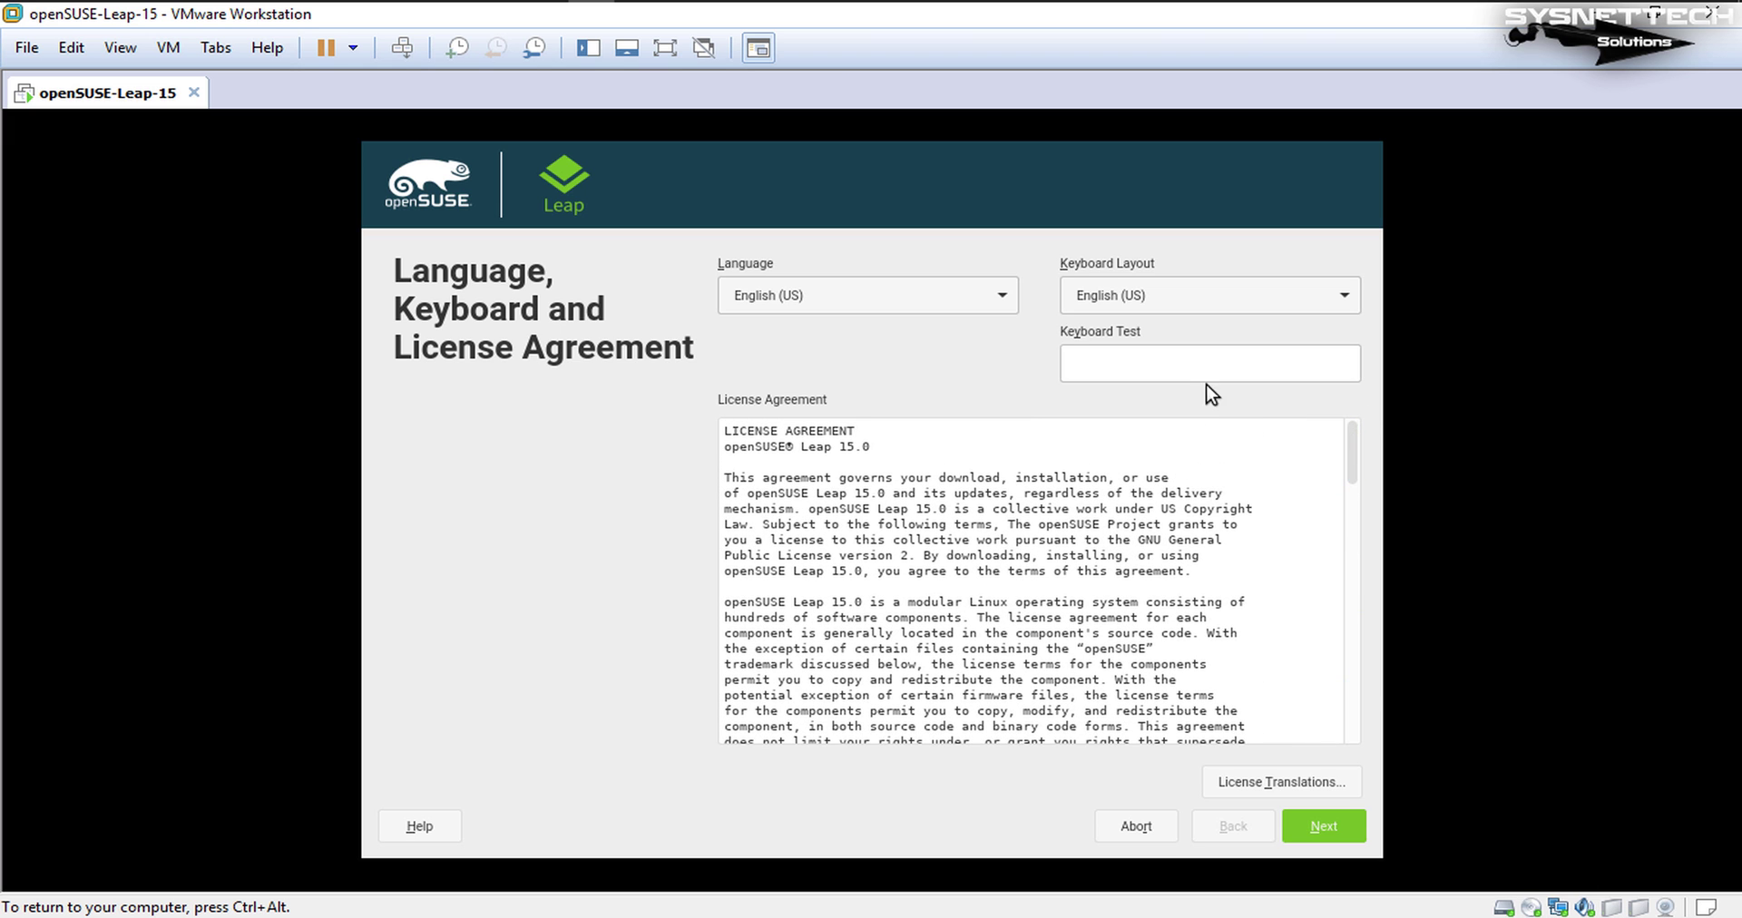
left_click(1004, 299)
left_click(1245, 289)
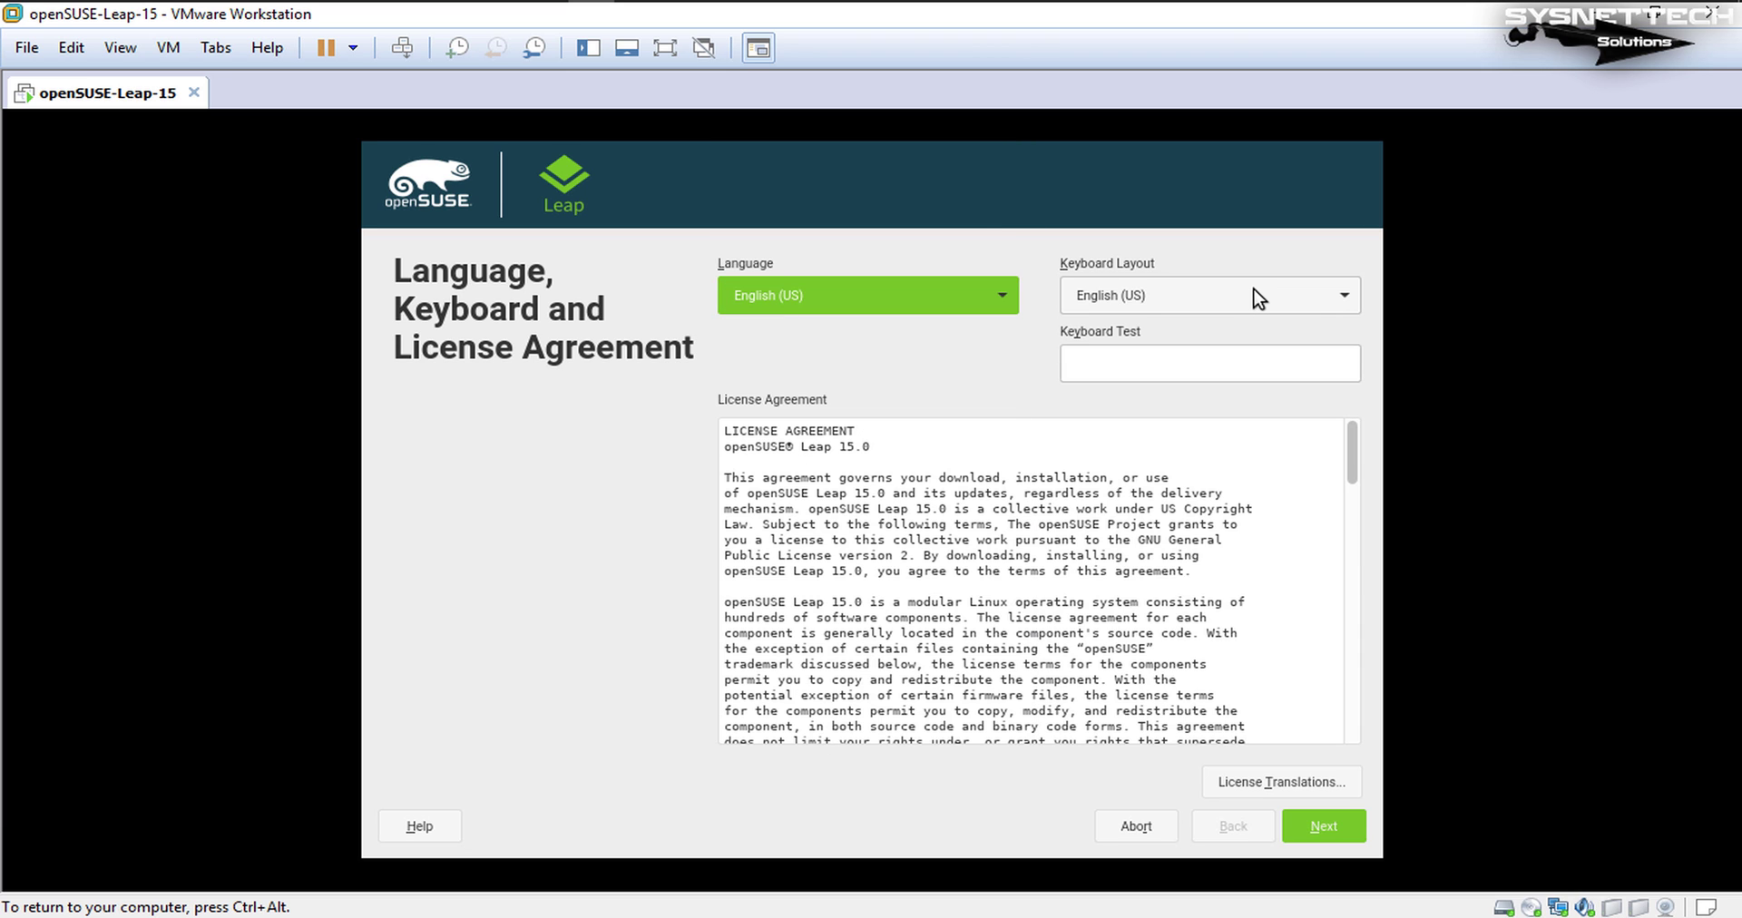
left_click(1252, 292)
left_click(810, 346)
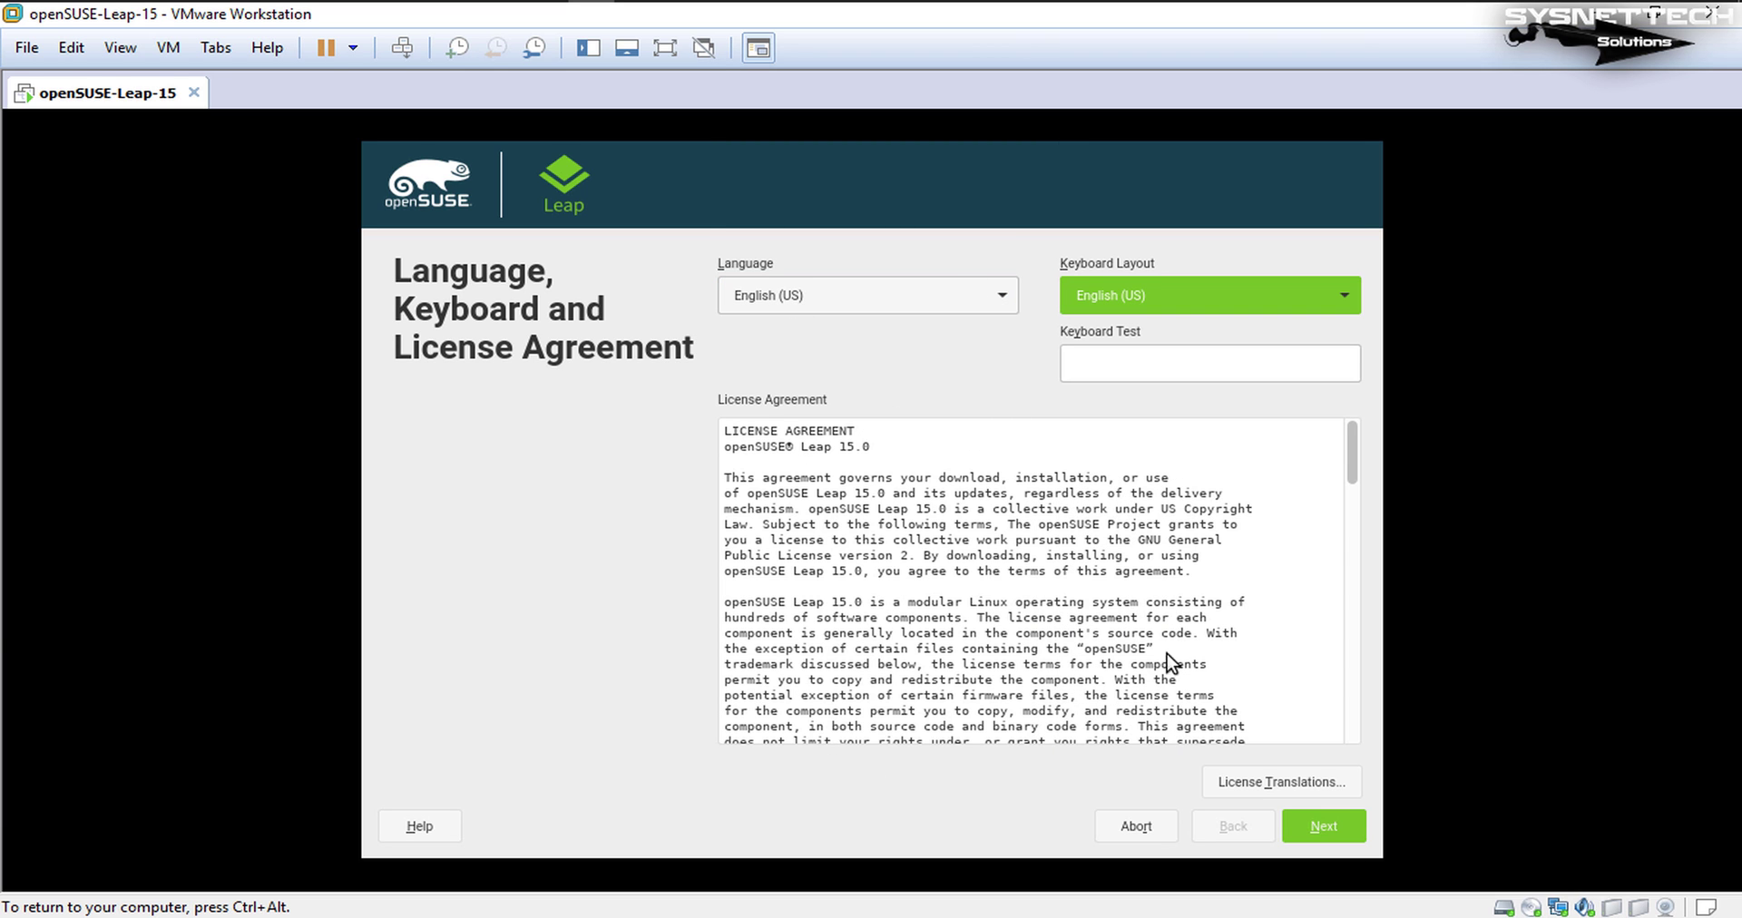
left_click(1346, 830)
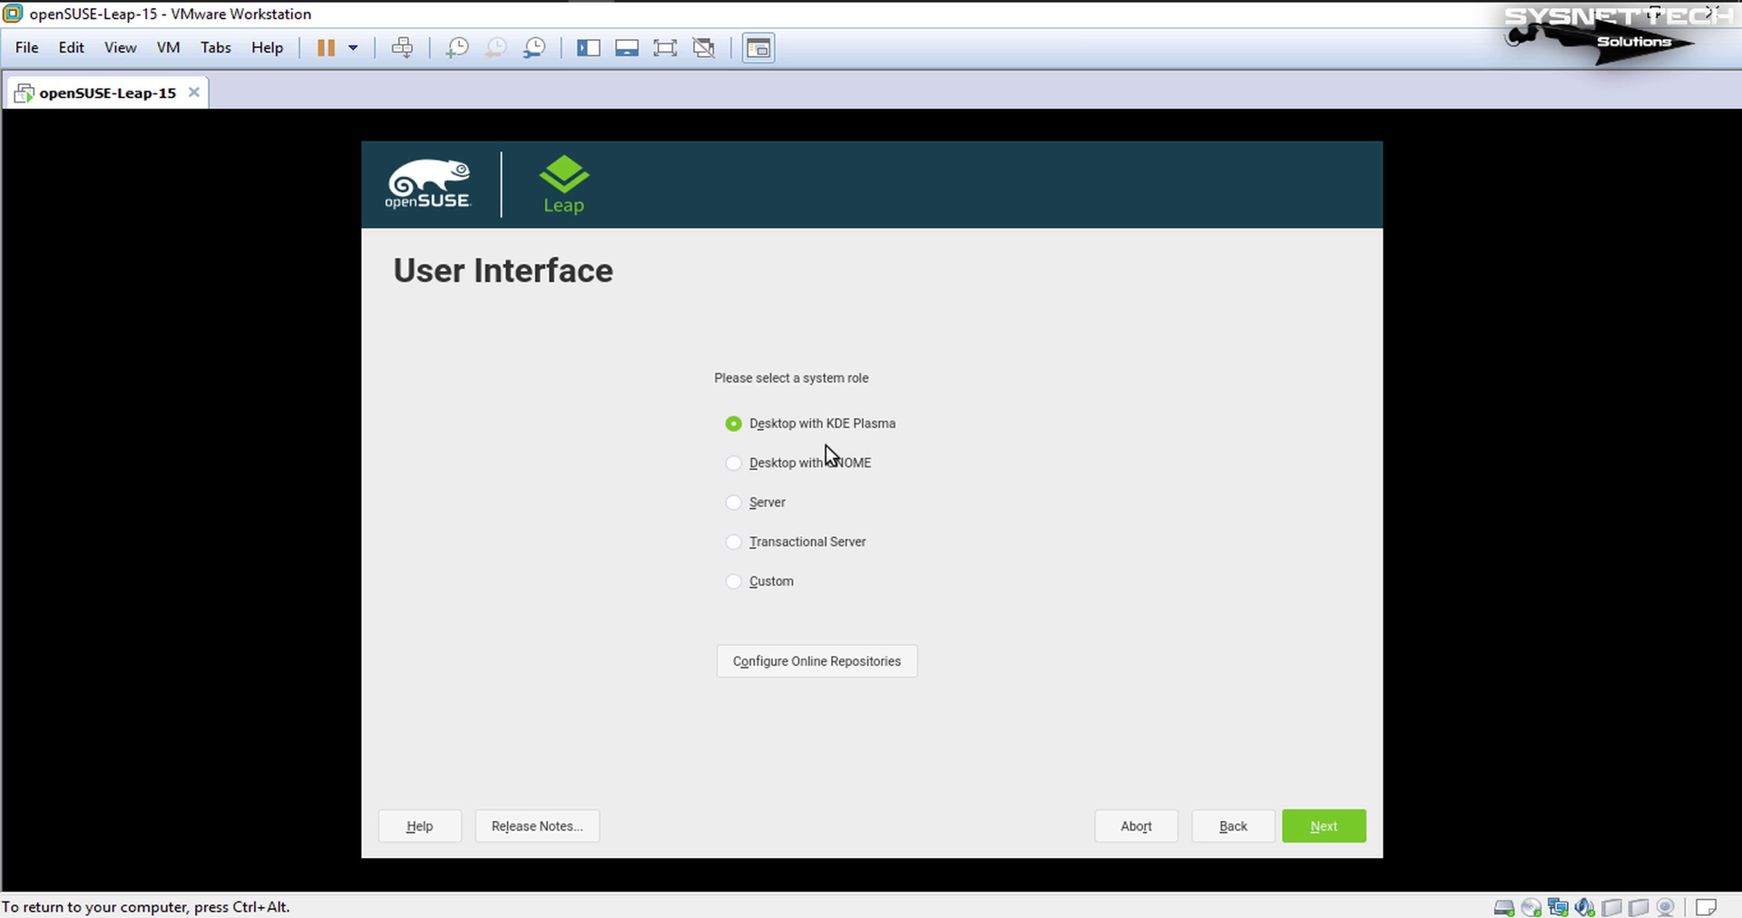
Step: Accept the Desktop with KDE Plasma role, the suggested partitioning and the USA Eastern (New York) time zone
left_click(1341, 825)
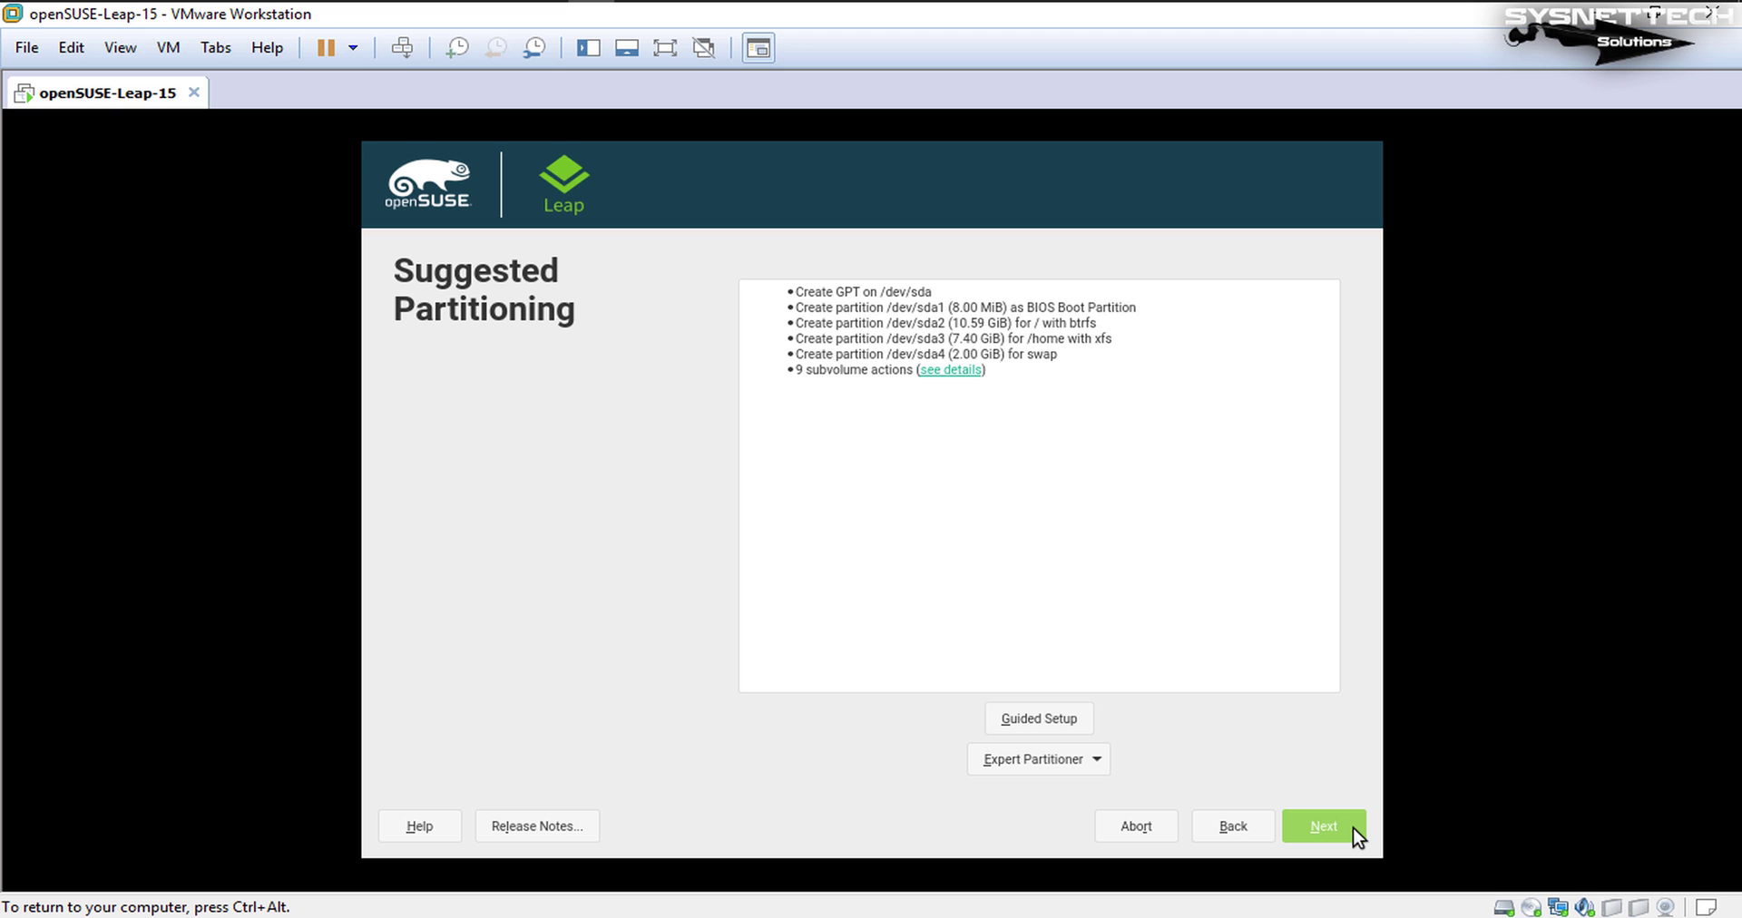
left_click(1324, 826)
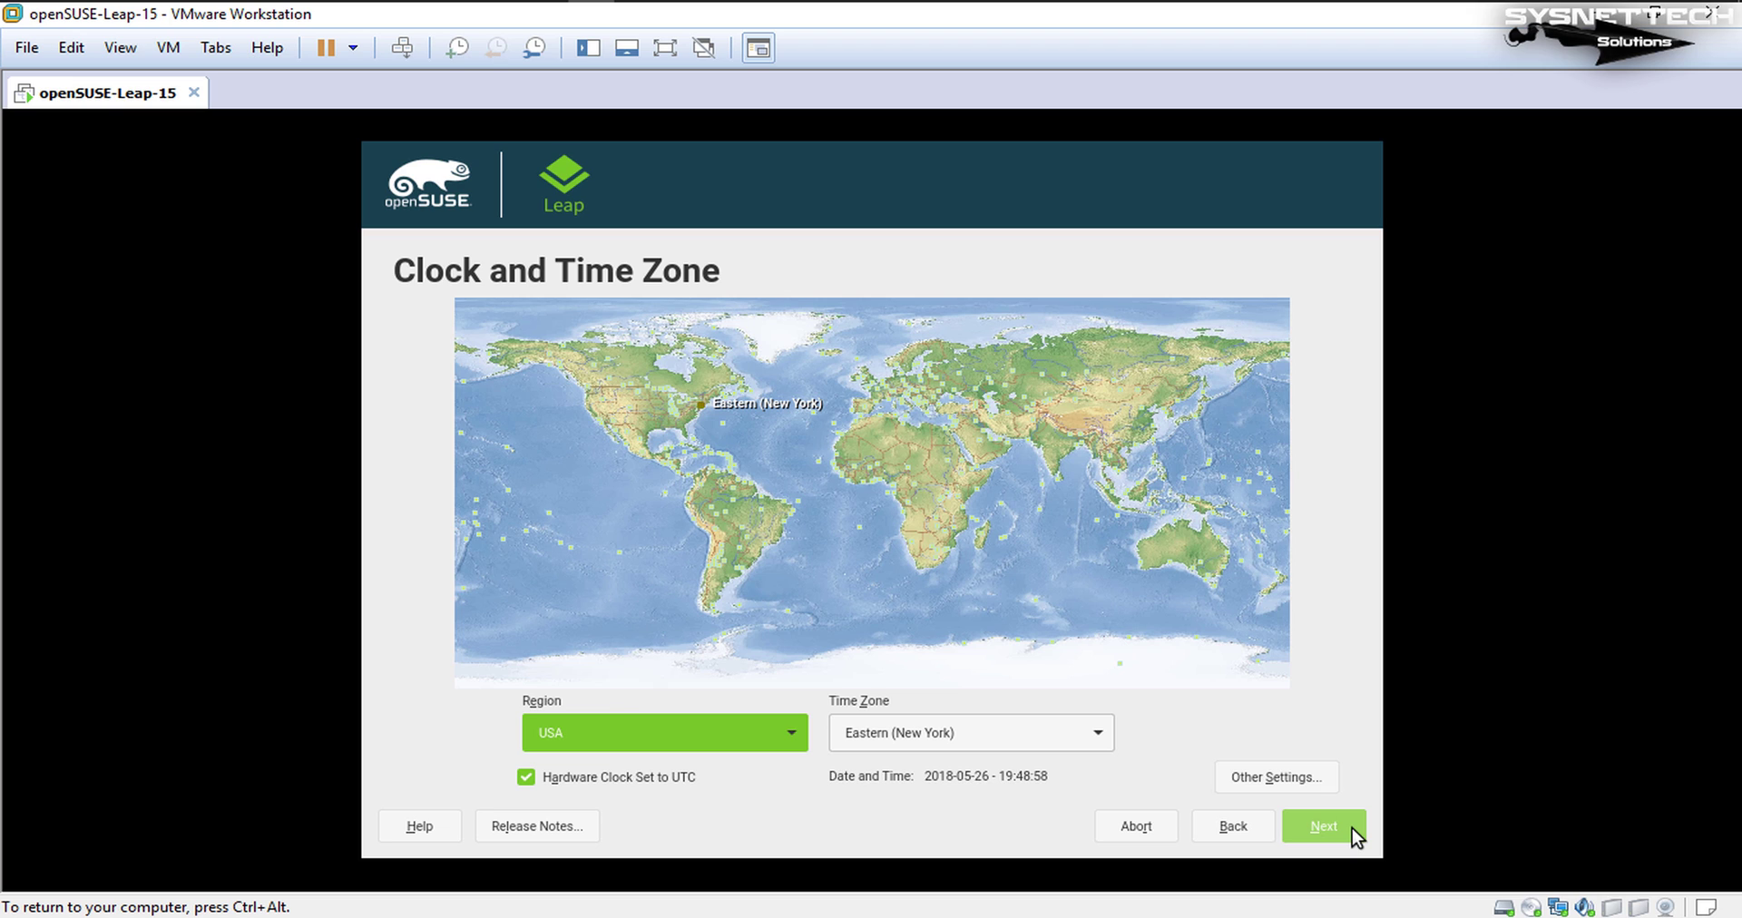
left_click(1355, 835)
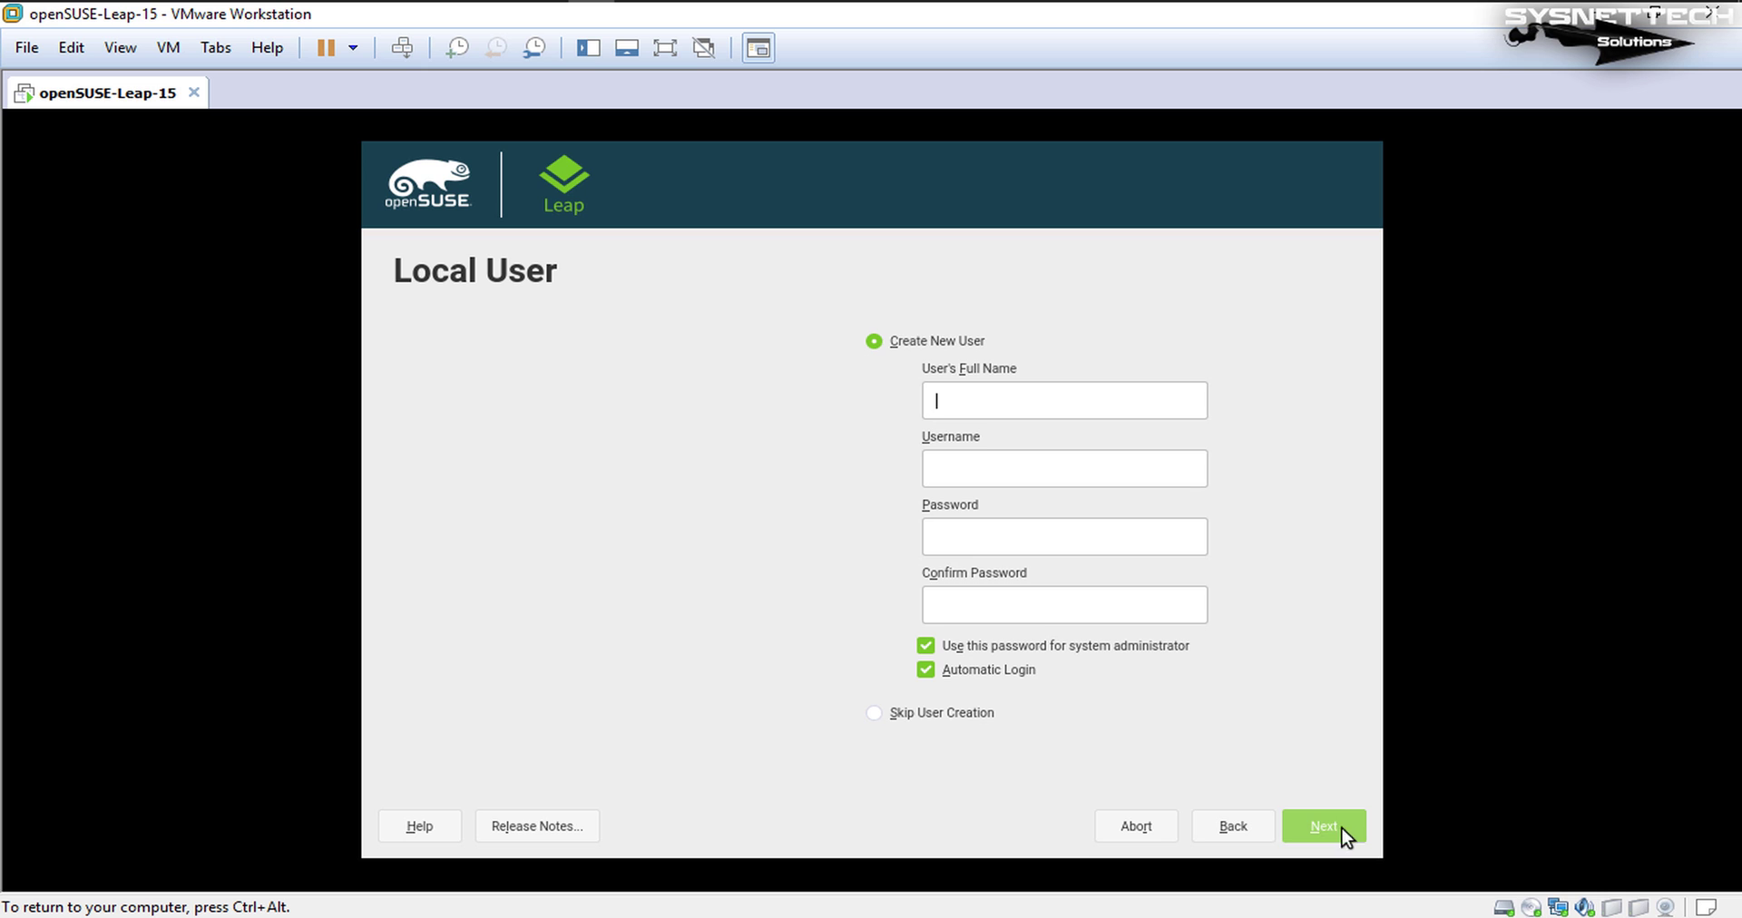
left_click(1238, 826)
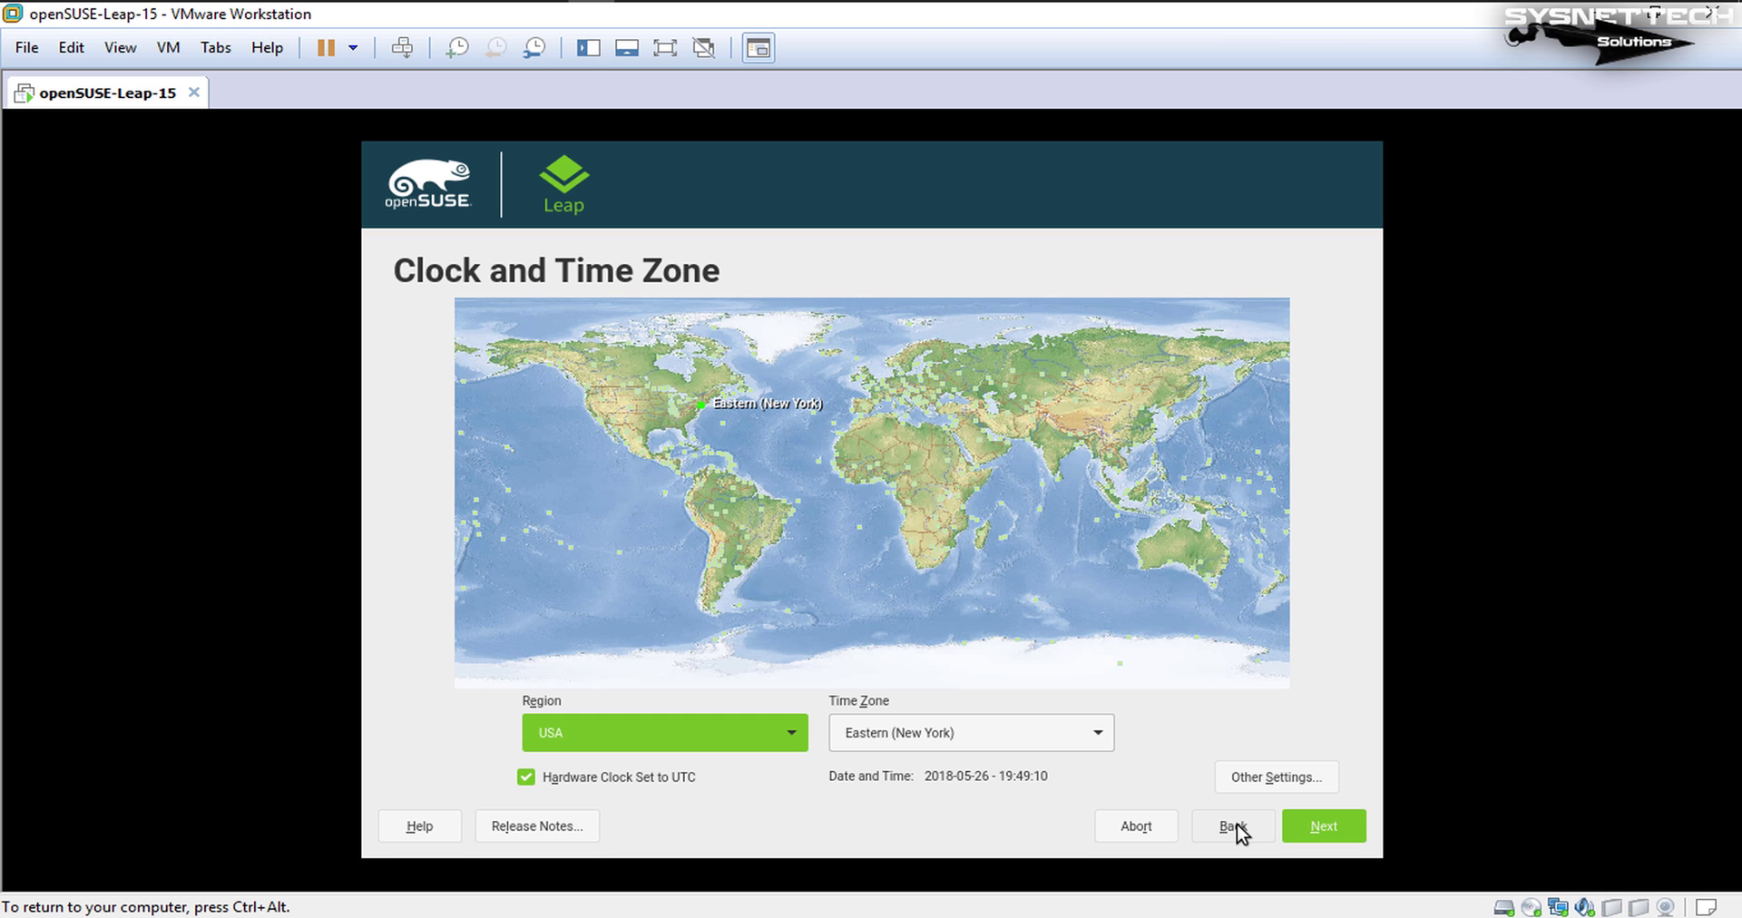
left_click(1342, 830)
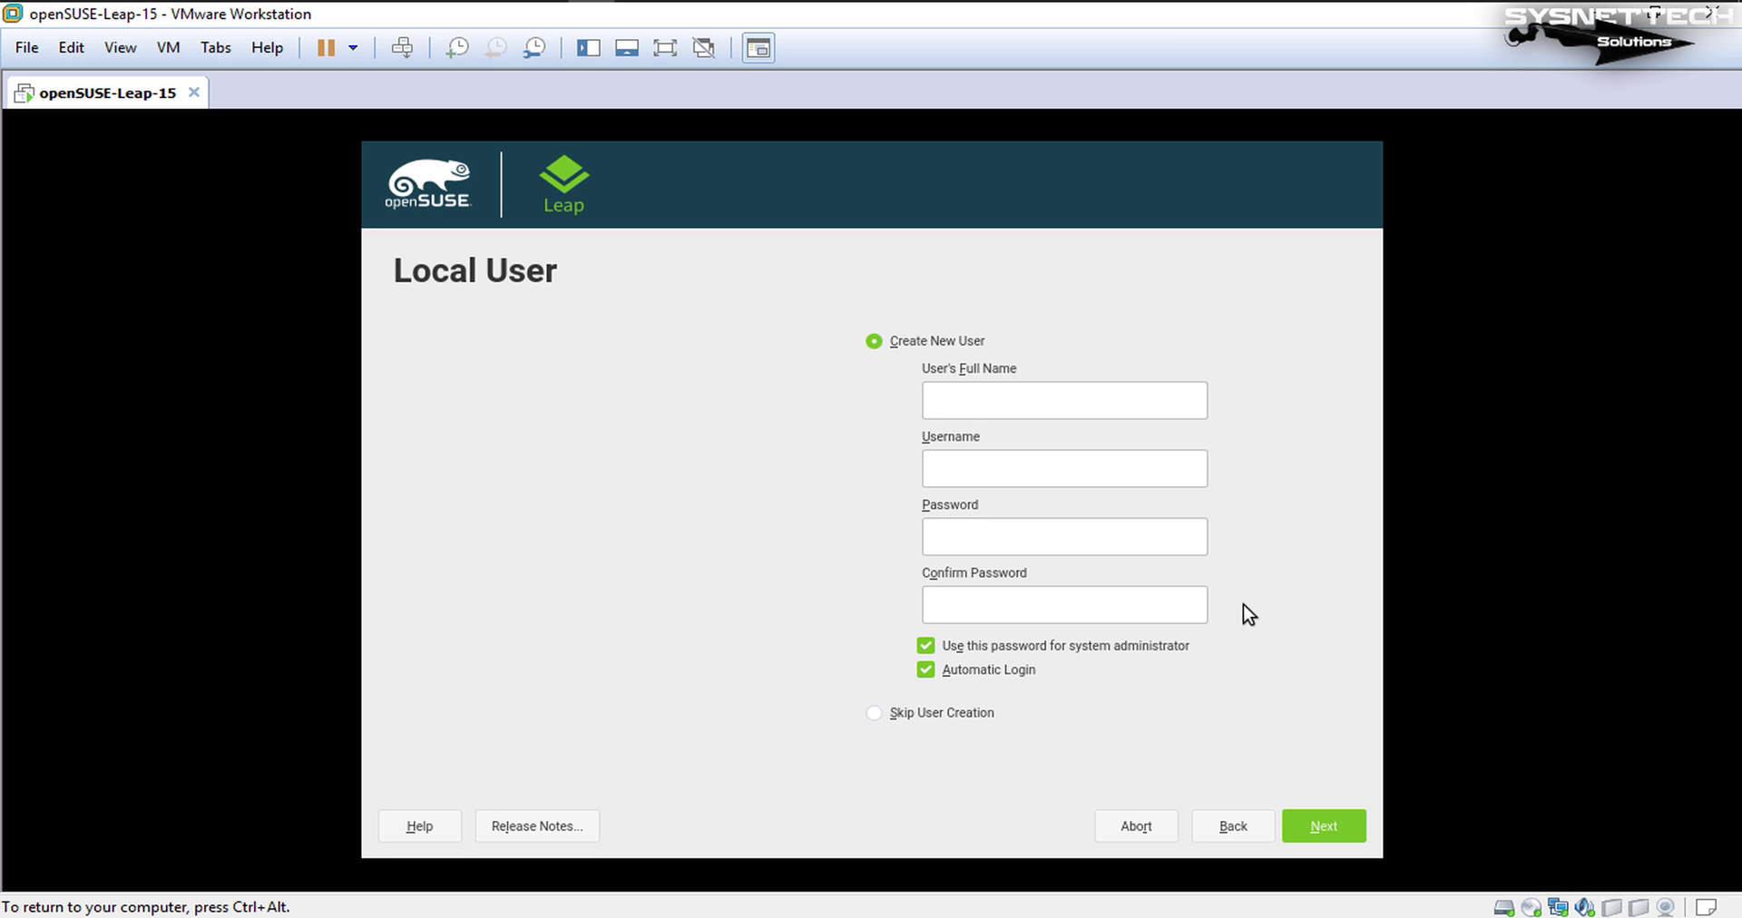
Step: Create the local user sysnettechsolutions, enter and confirm the account password, and accept using the simple password
type("sysnettechsolutions")
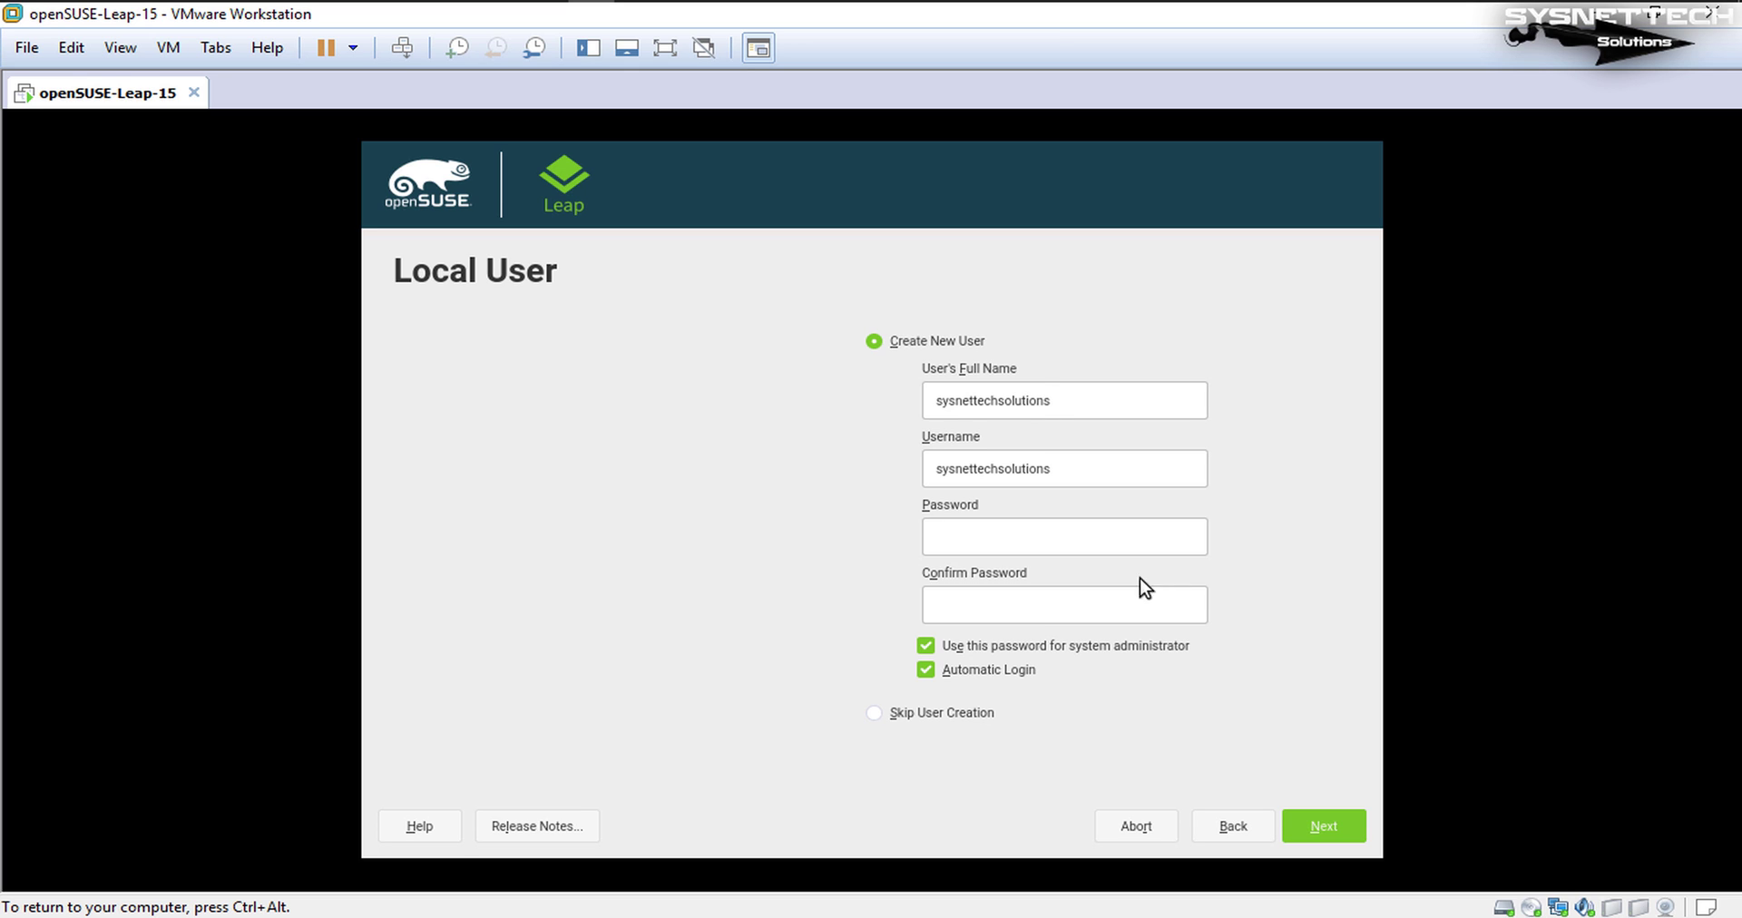
left_click(1100, 540)
type("••••••")
left_click(1077, 620)
type("••••••")
left_click(1349, 822)
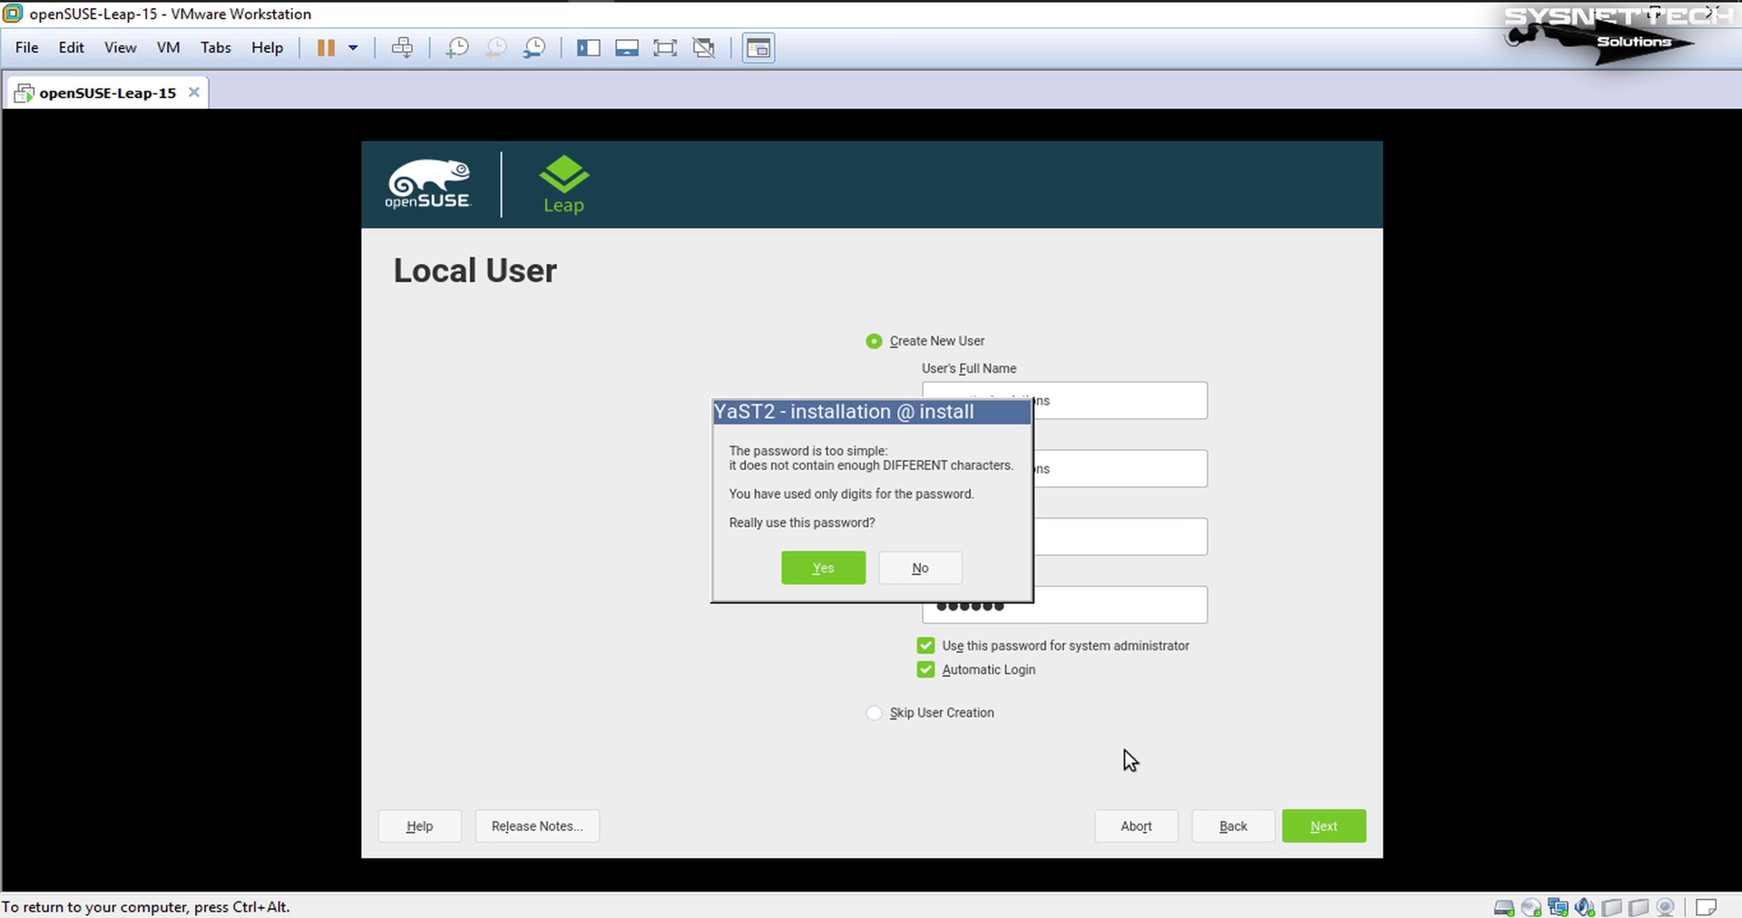
left_click(848, 567)
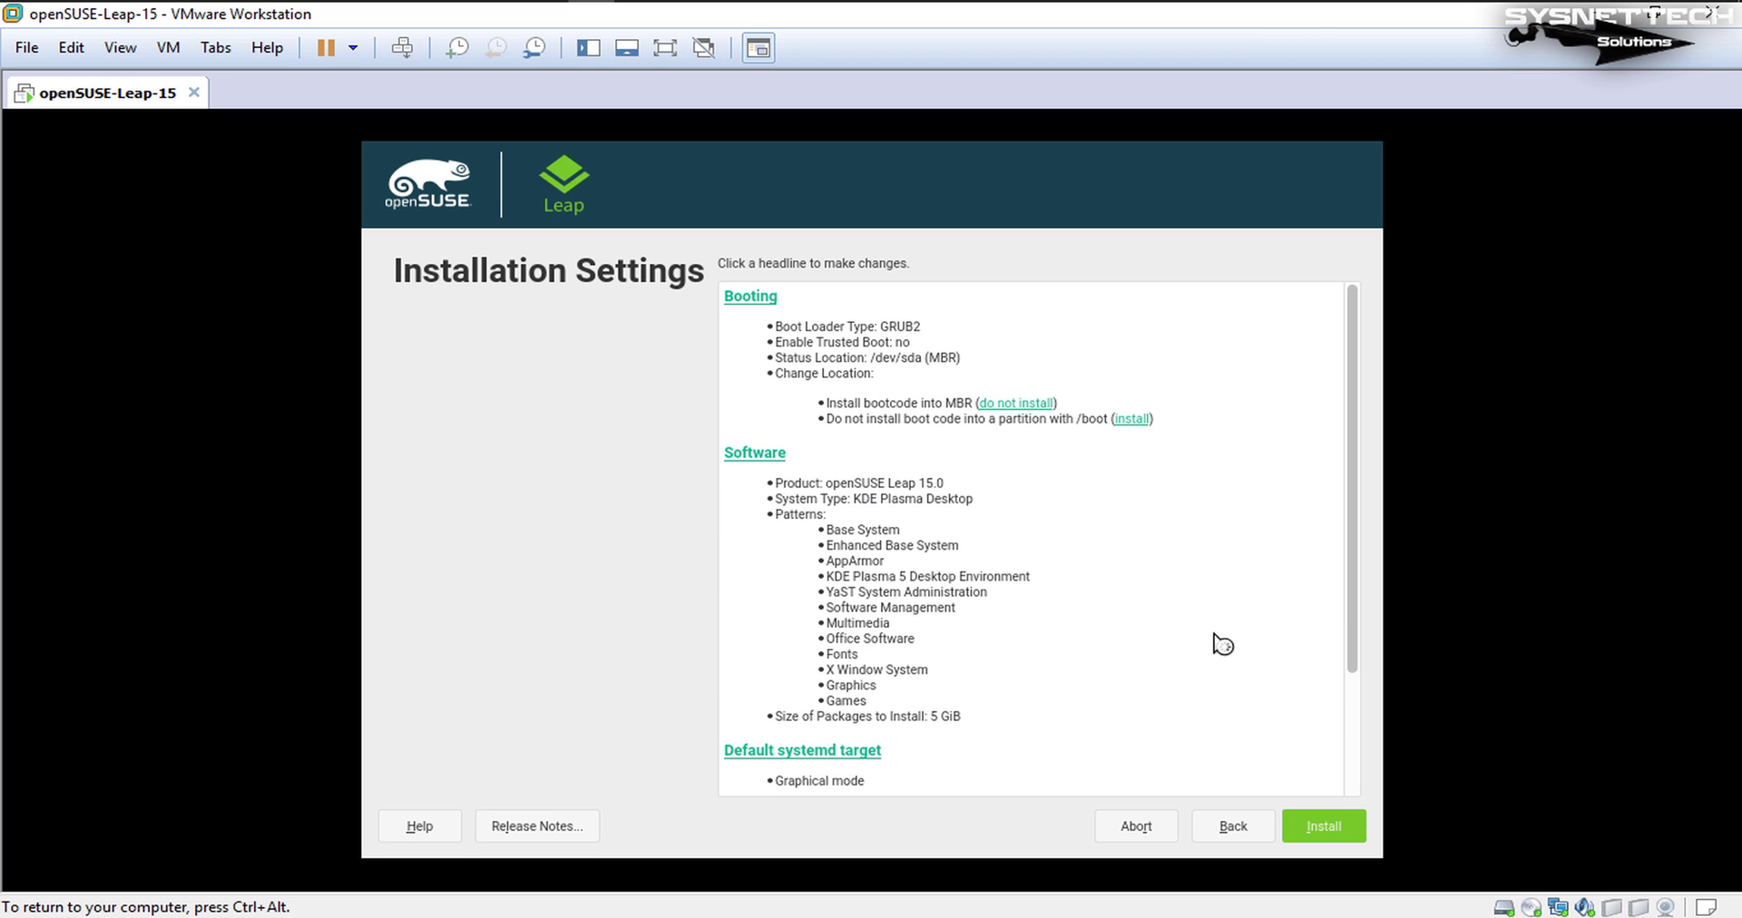
Step: Confirm and run the openSUSE installation, then reboot and boot into openSUSE Leap 15.0
left_click(1344, 827)
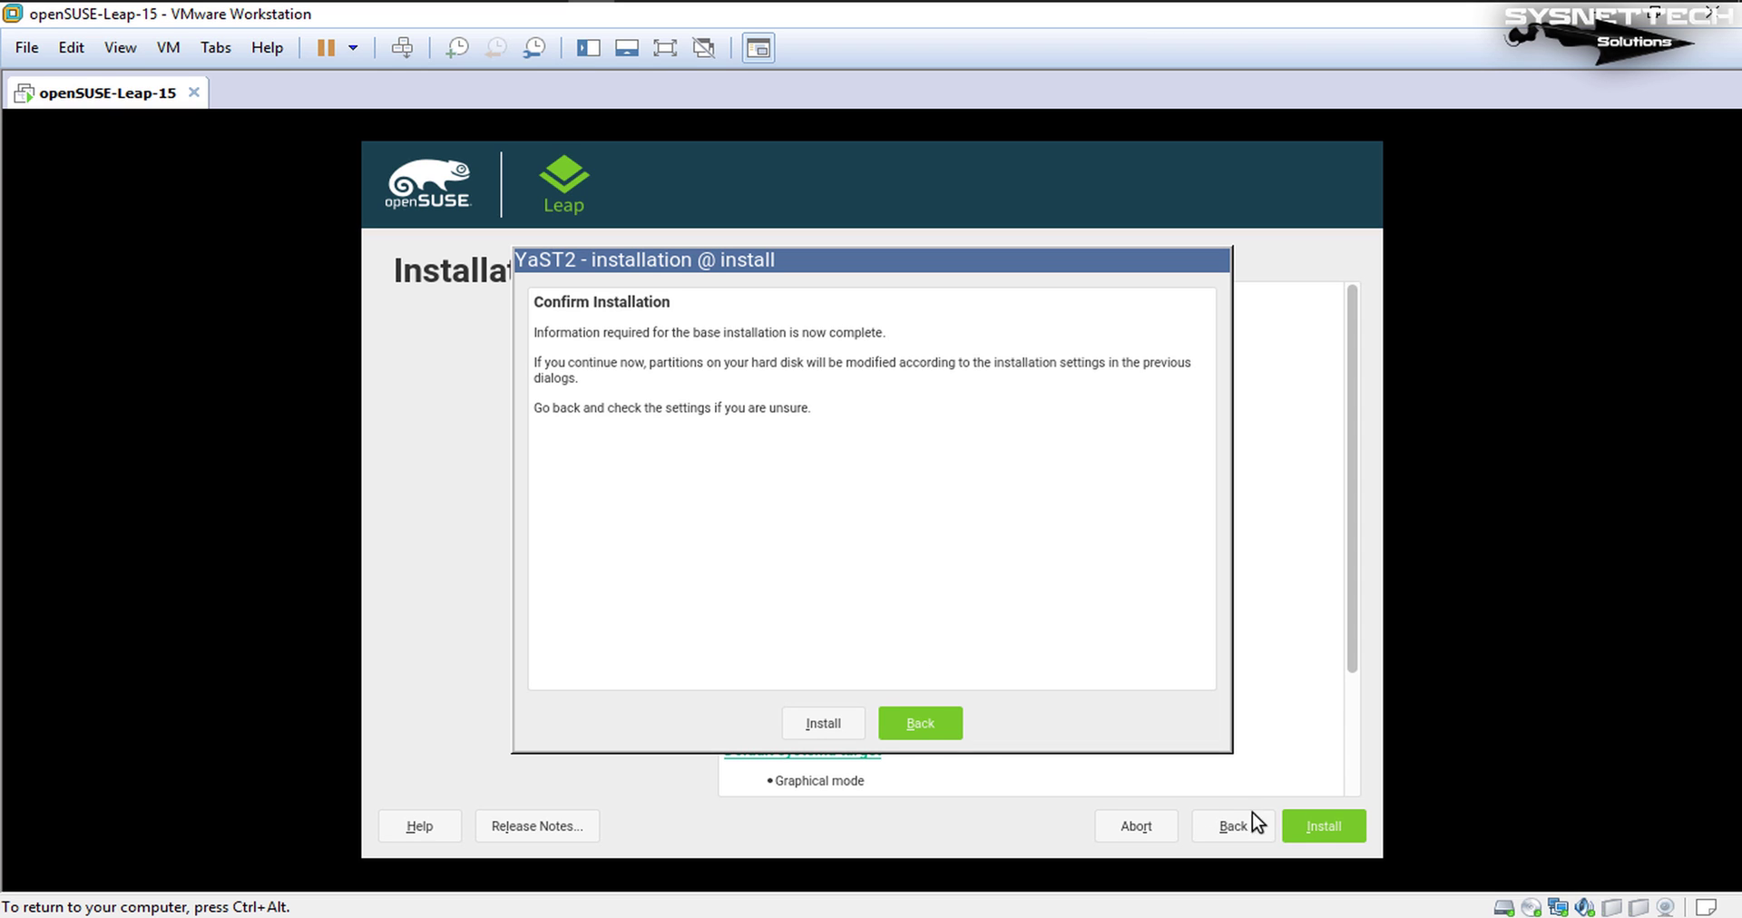
left_click(835, 732)
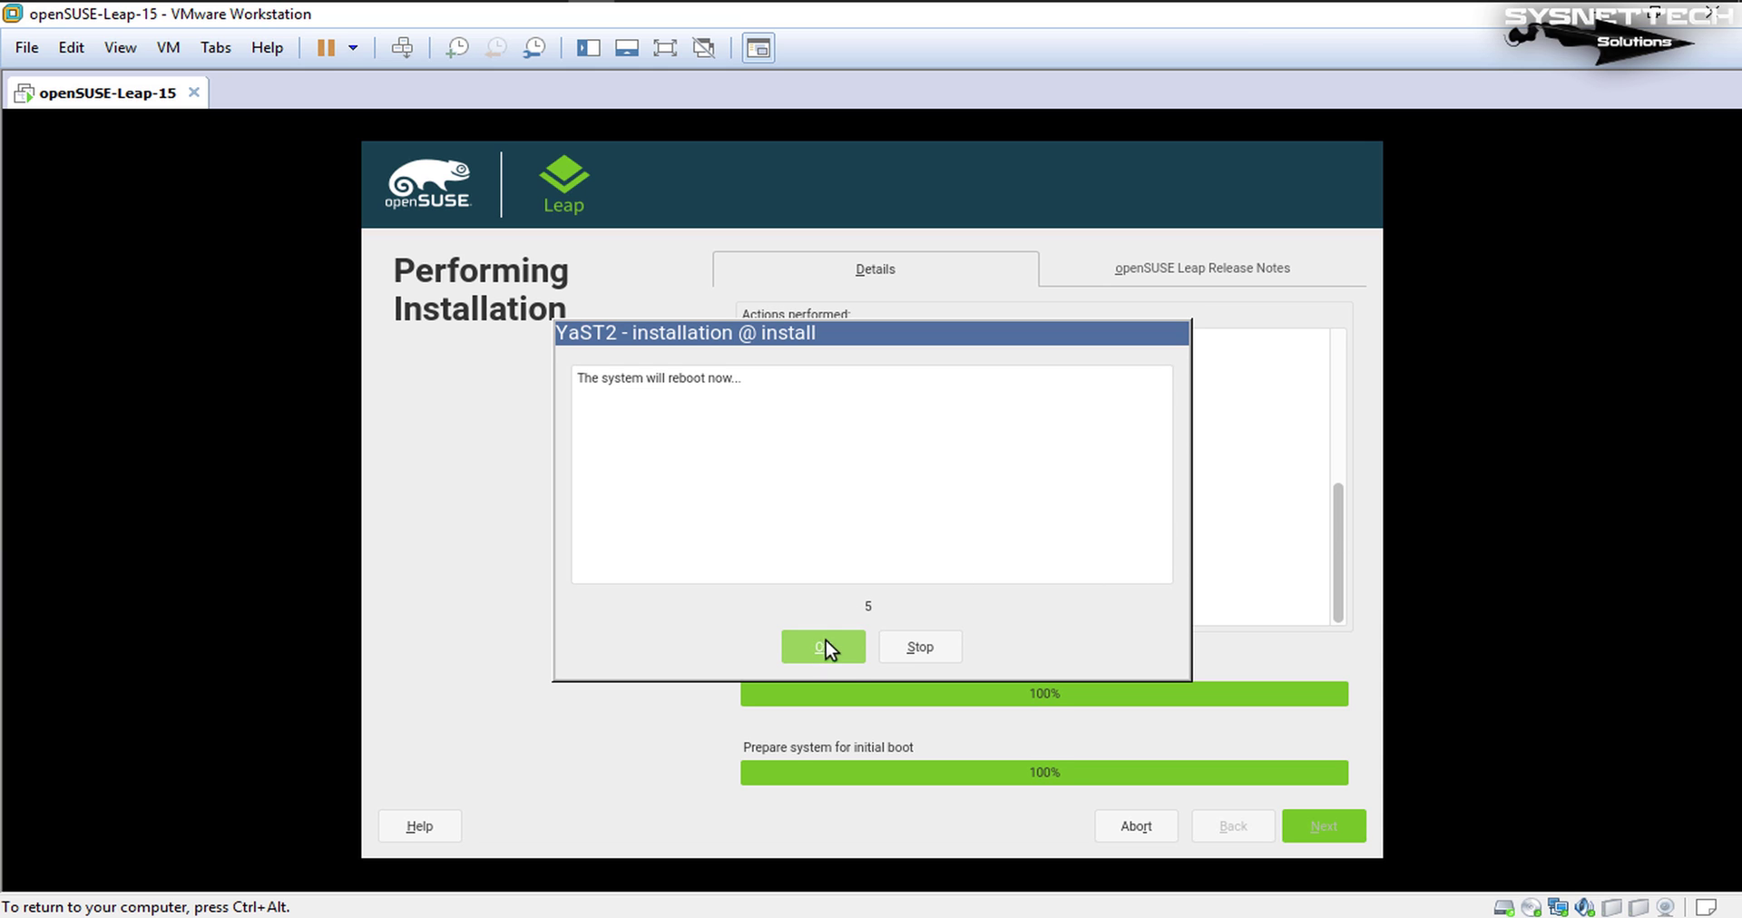
left_click(849, 654)
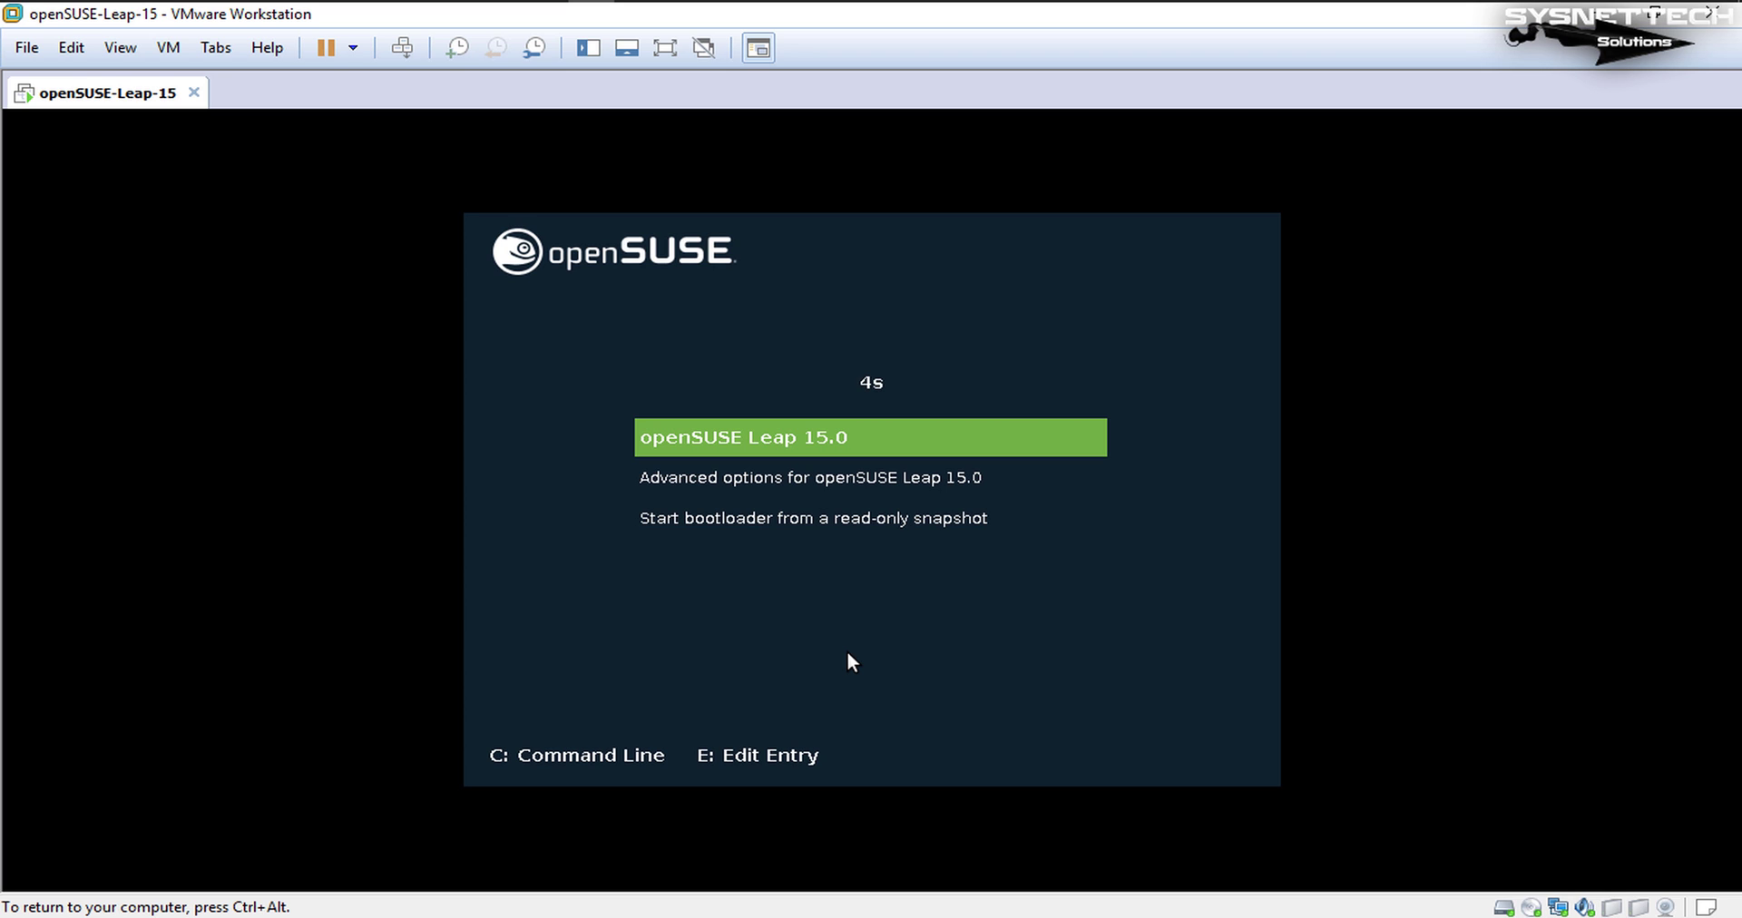
key("Return")
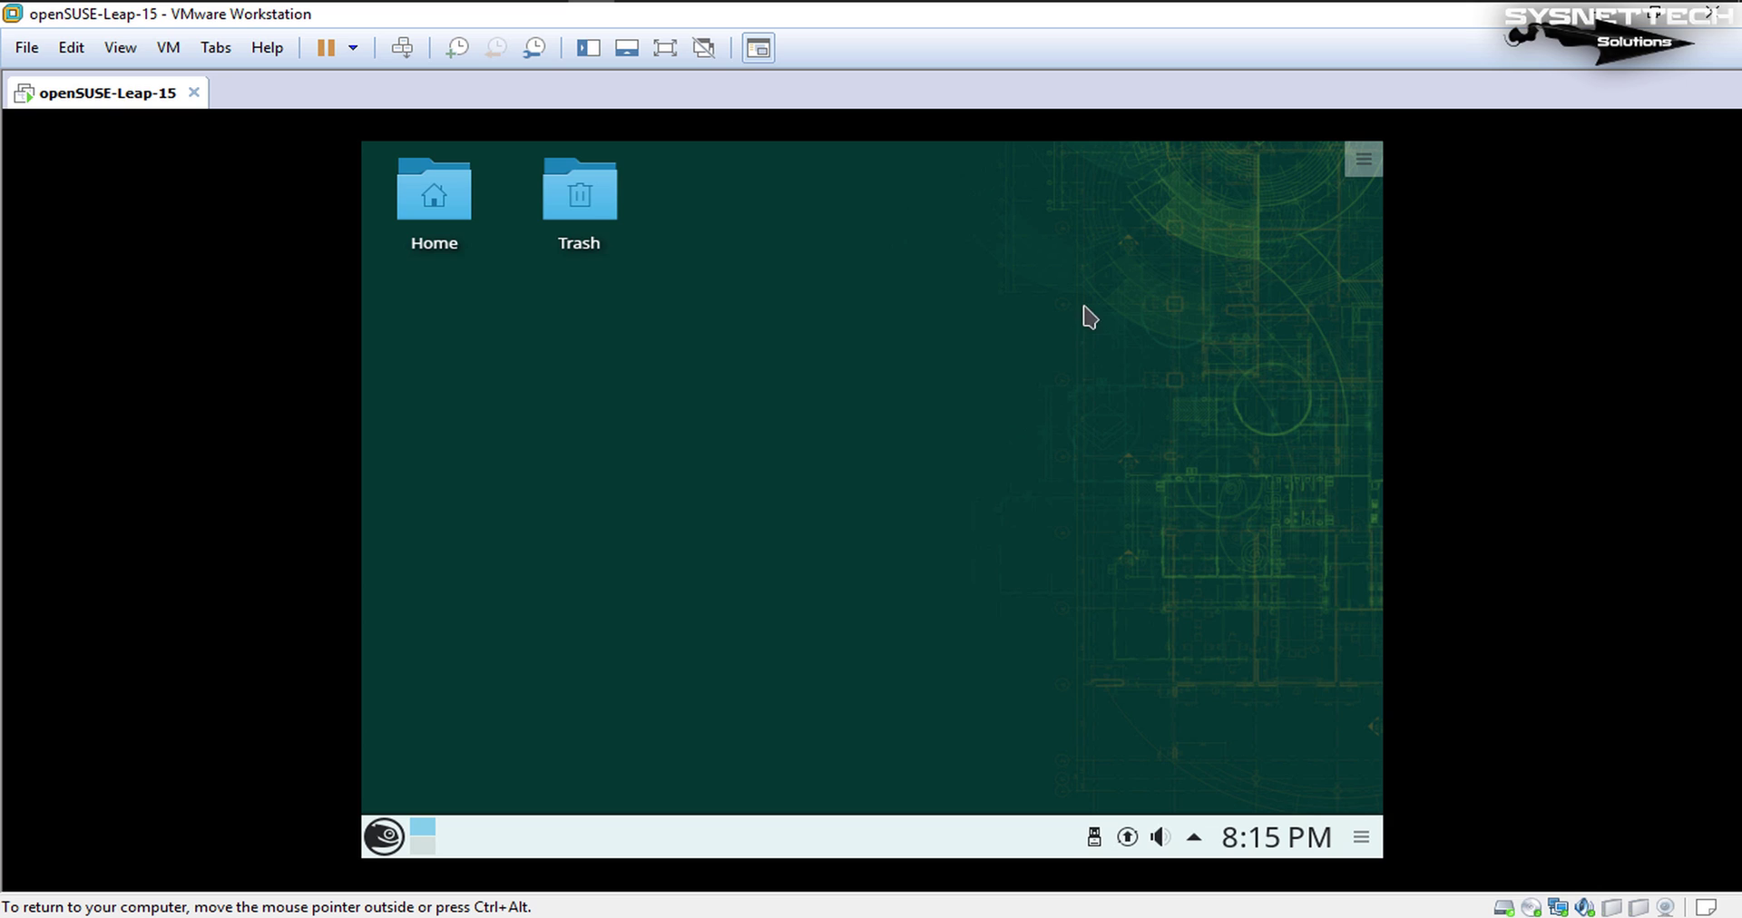
Step: Resize the openSUSE guest display to fit the virtual machine window
left_click_drag(1080, 313, 894, 421)
left_click(142, 57)
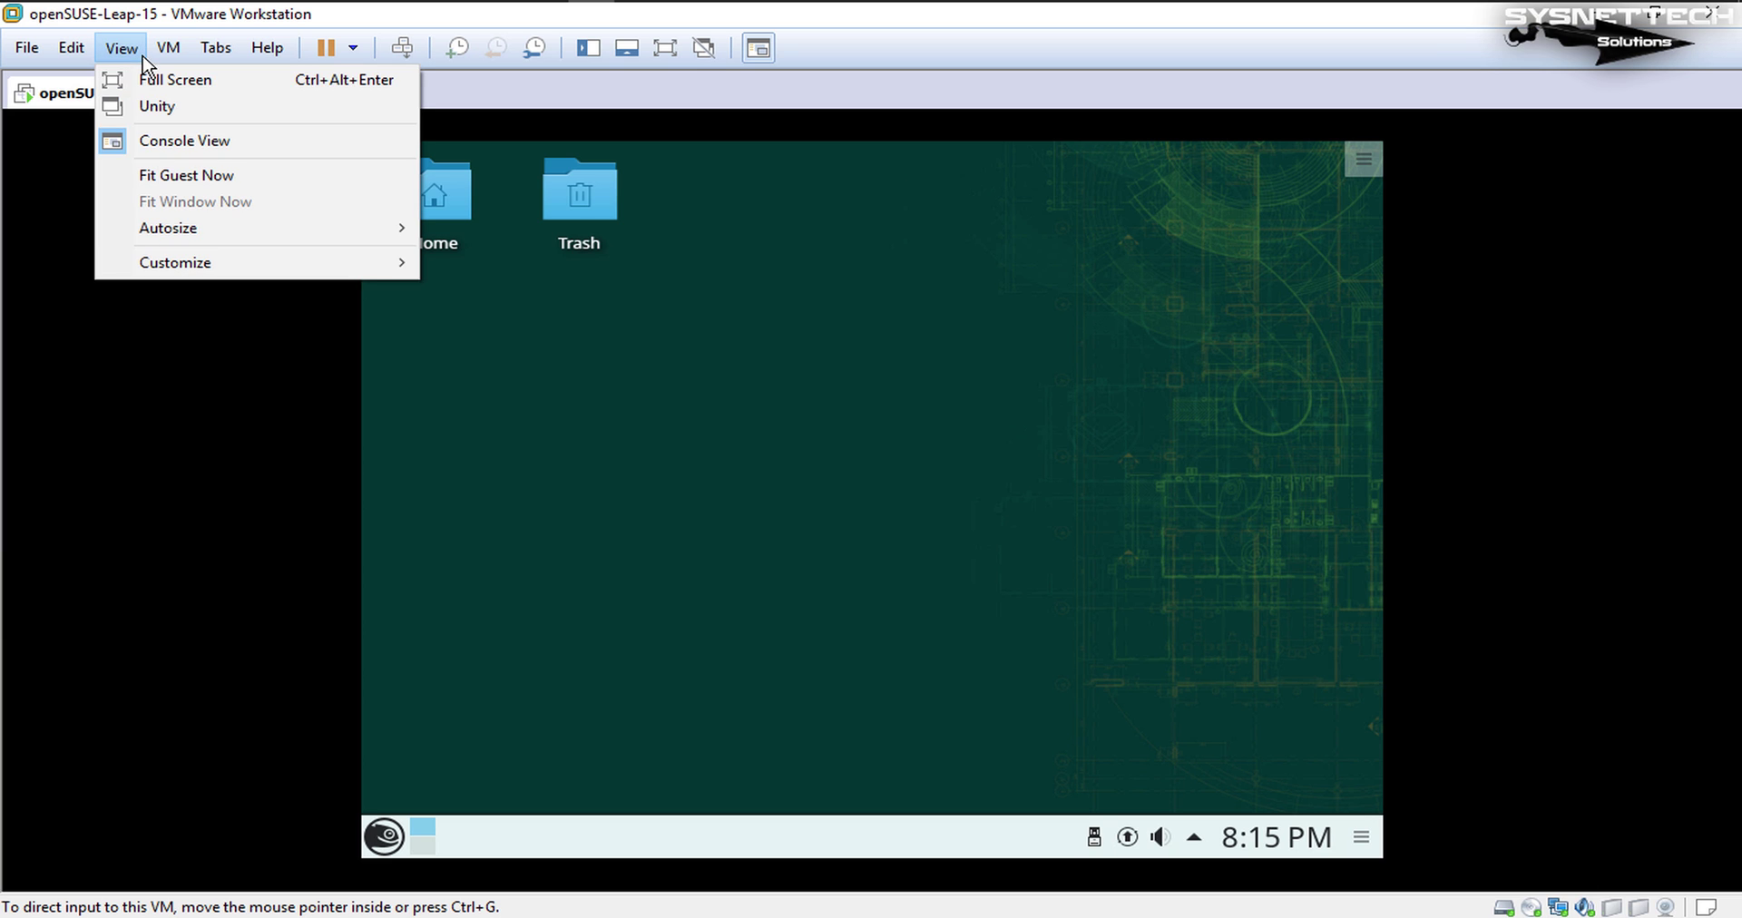
left_click(252, 177)
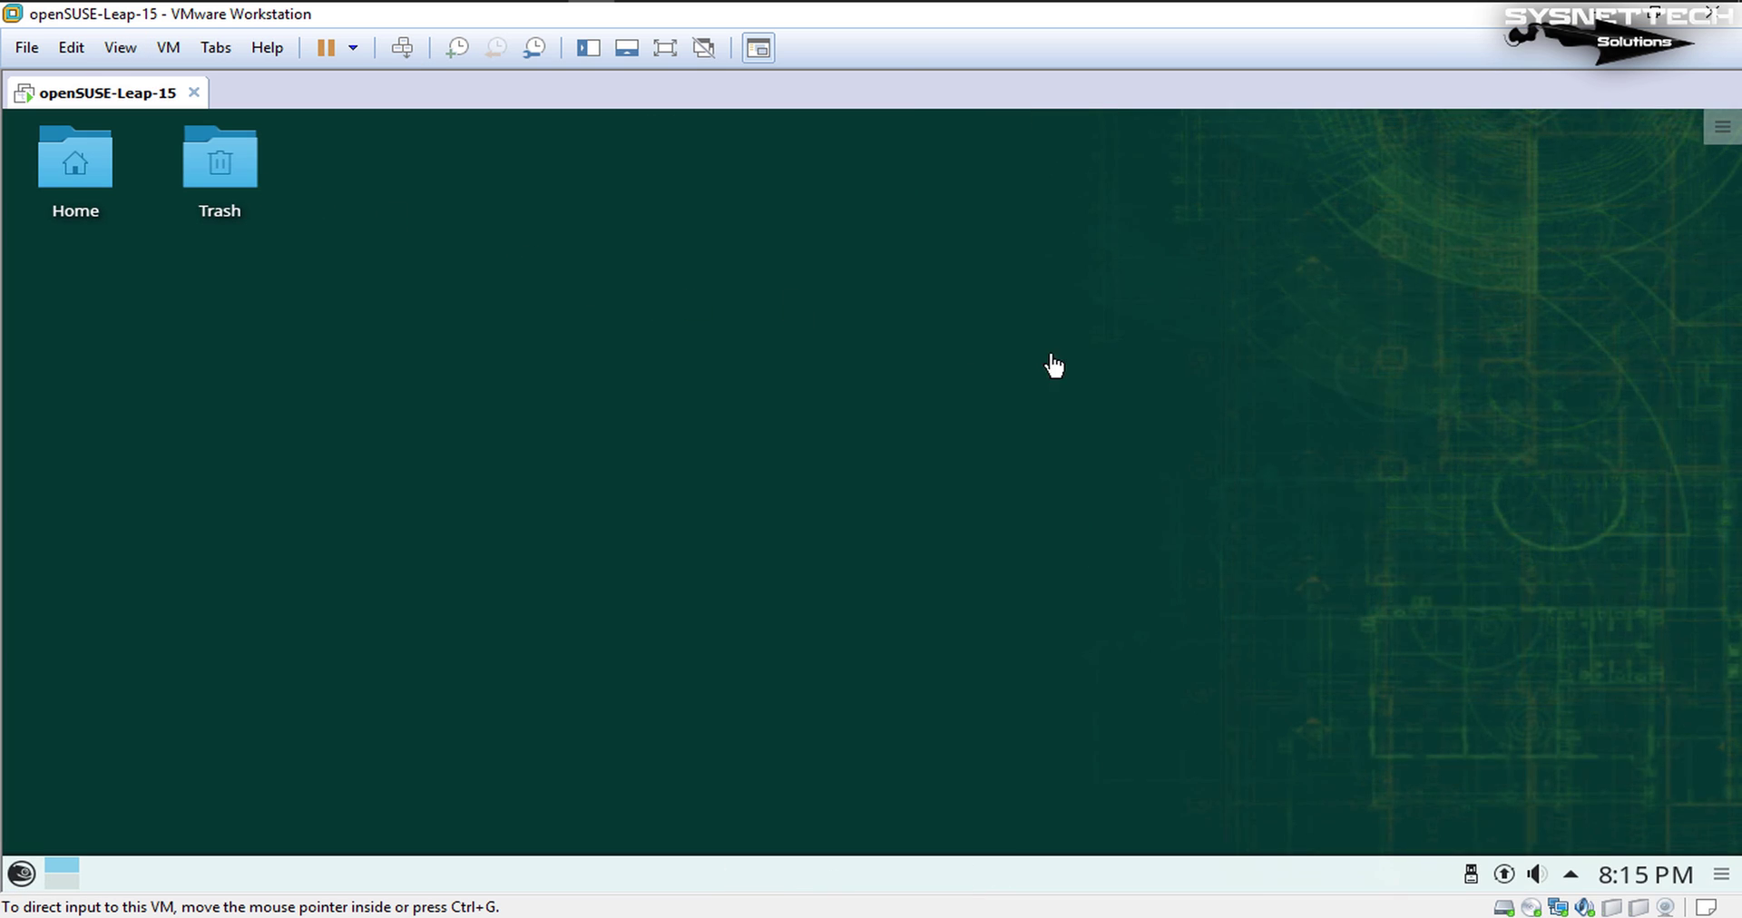
left_click_drag(1397, 235, 455, 626)
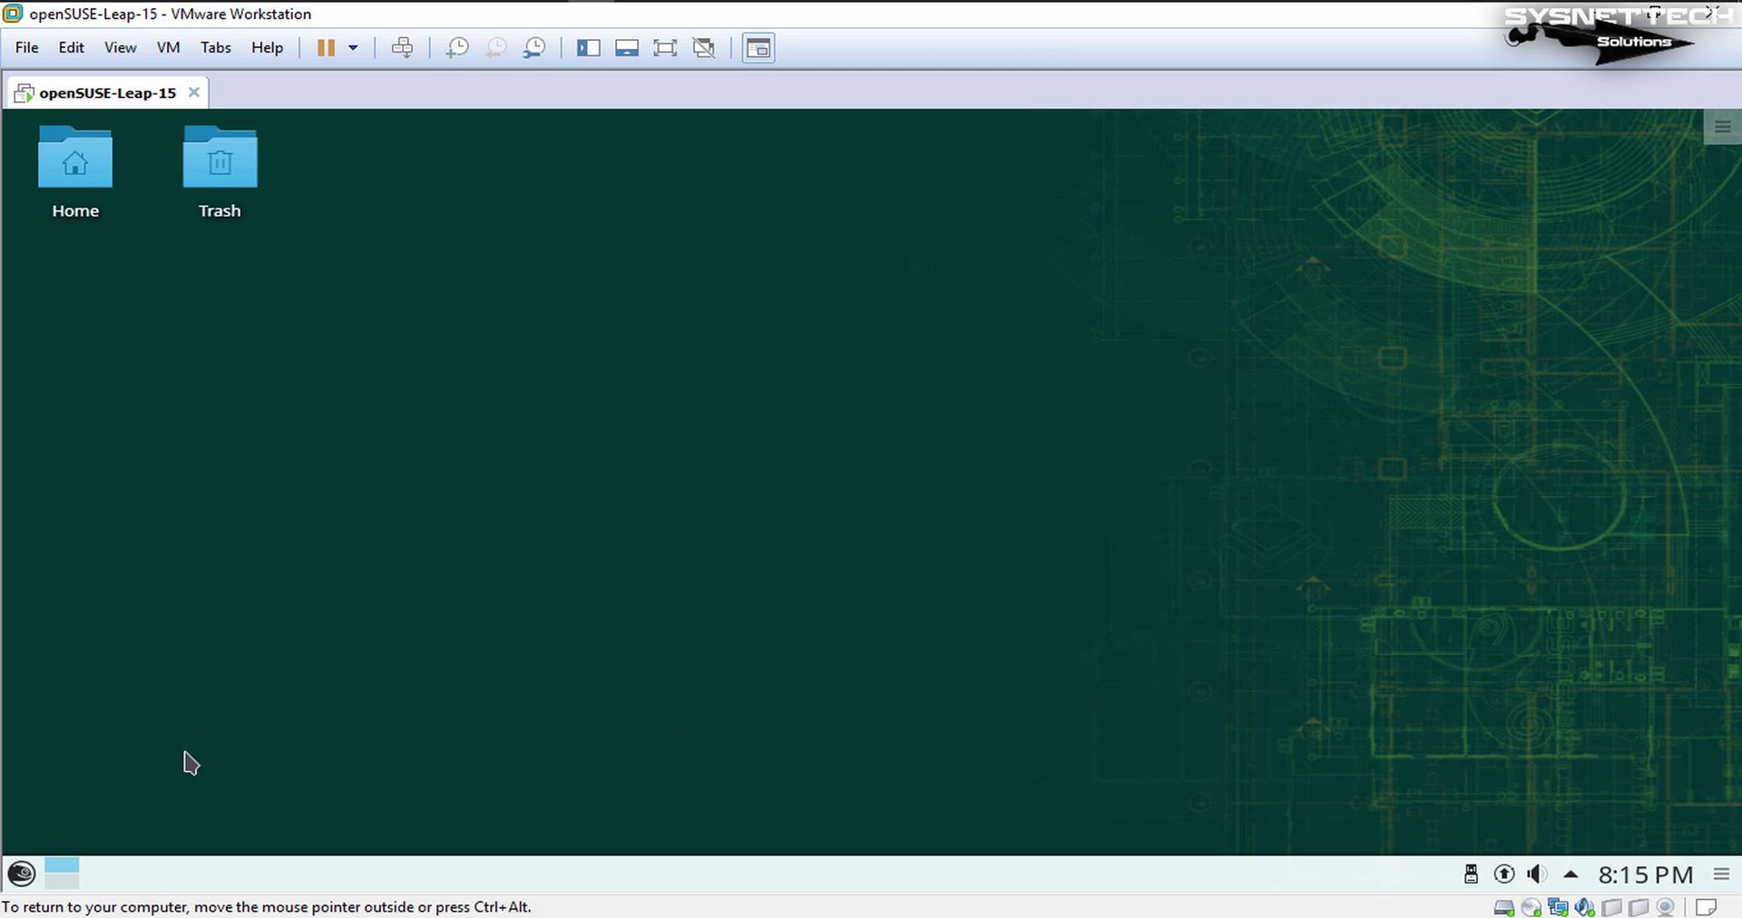
Step: Browse the installed programs in the application launcher's categories, from Utilities and Settings through Office to Games and Education
left_click(20, 874)
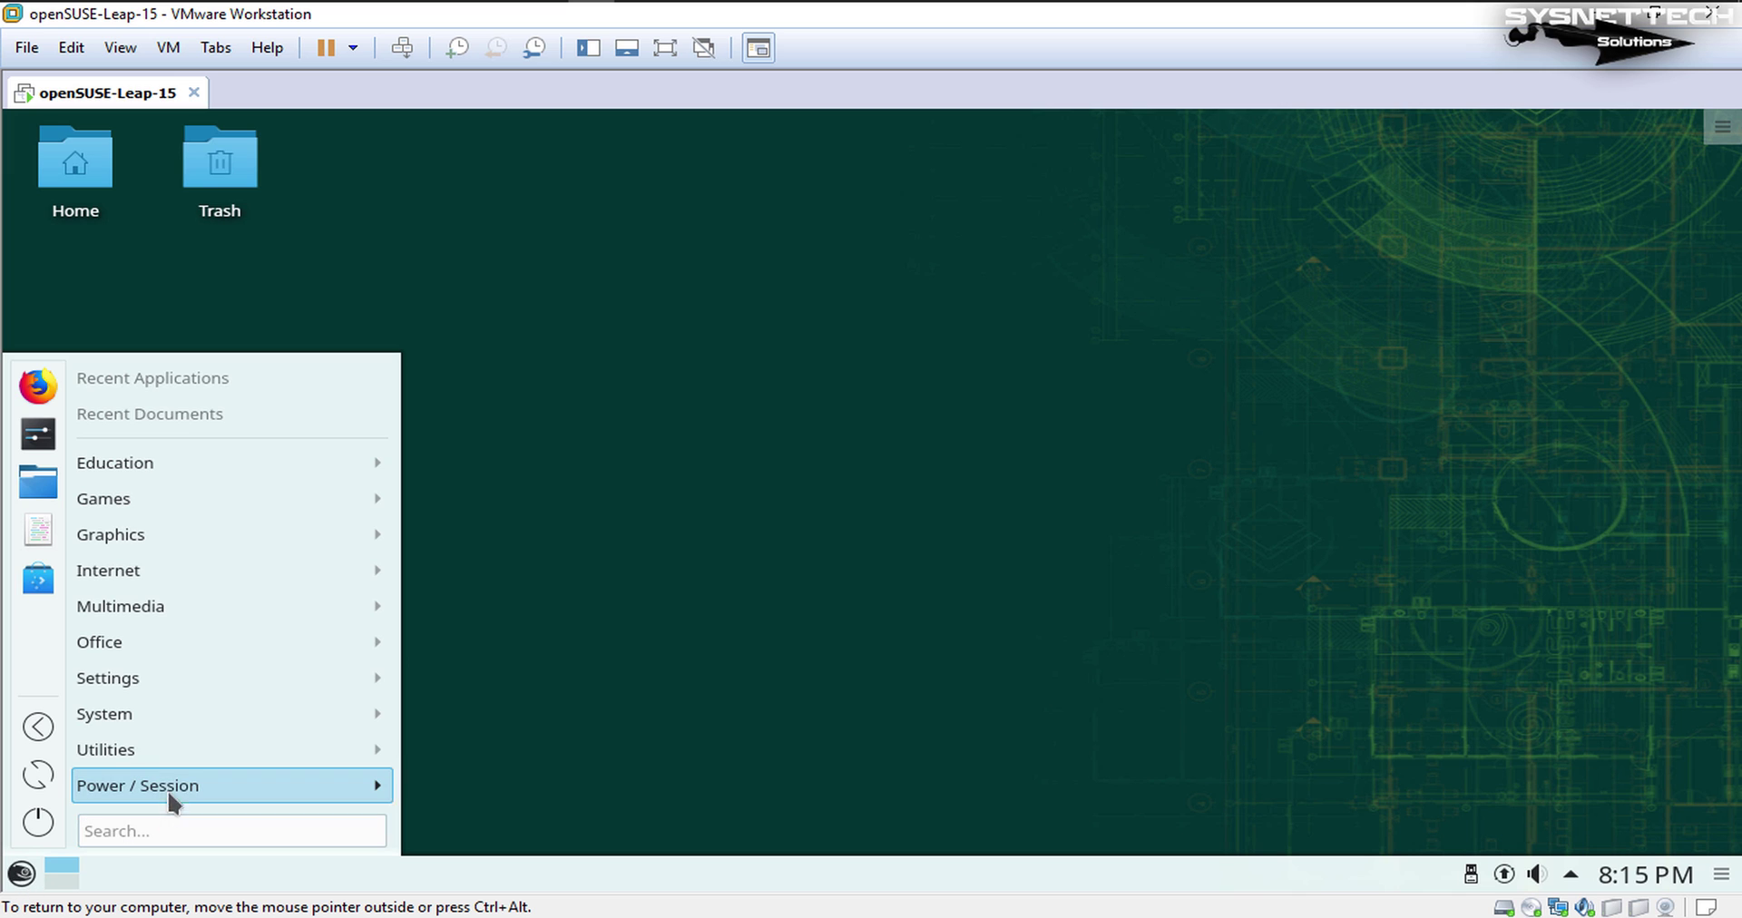
mouse_move(172, 790)
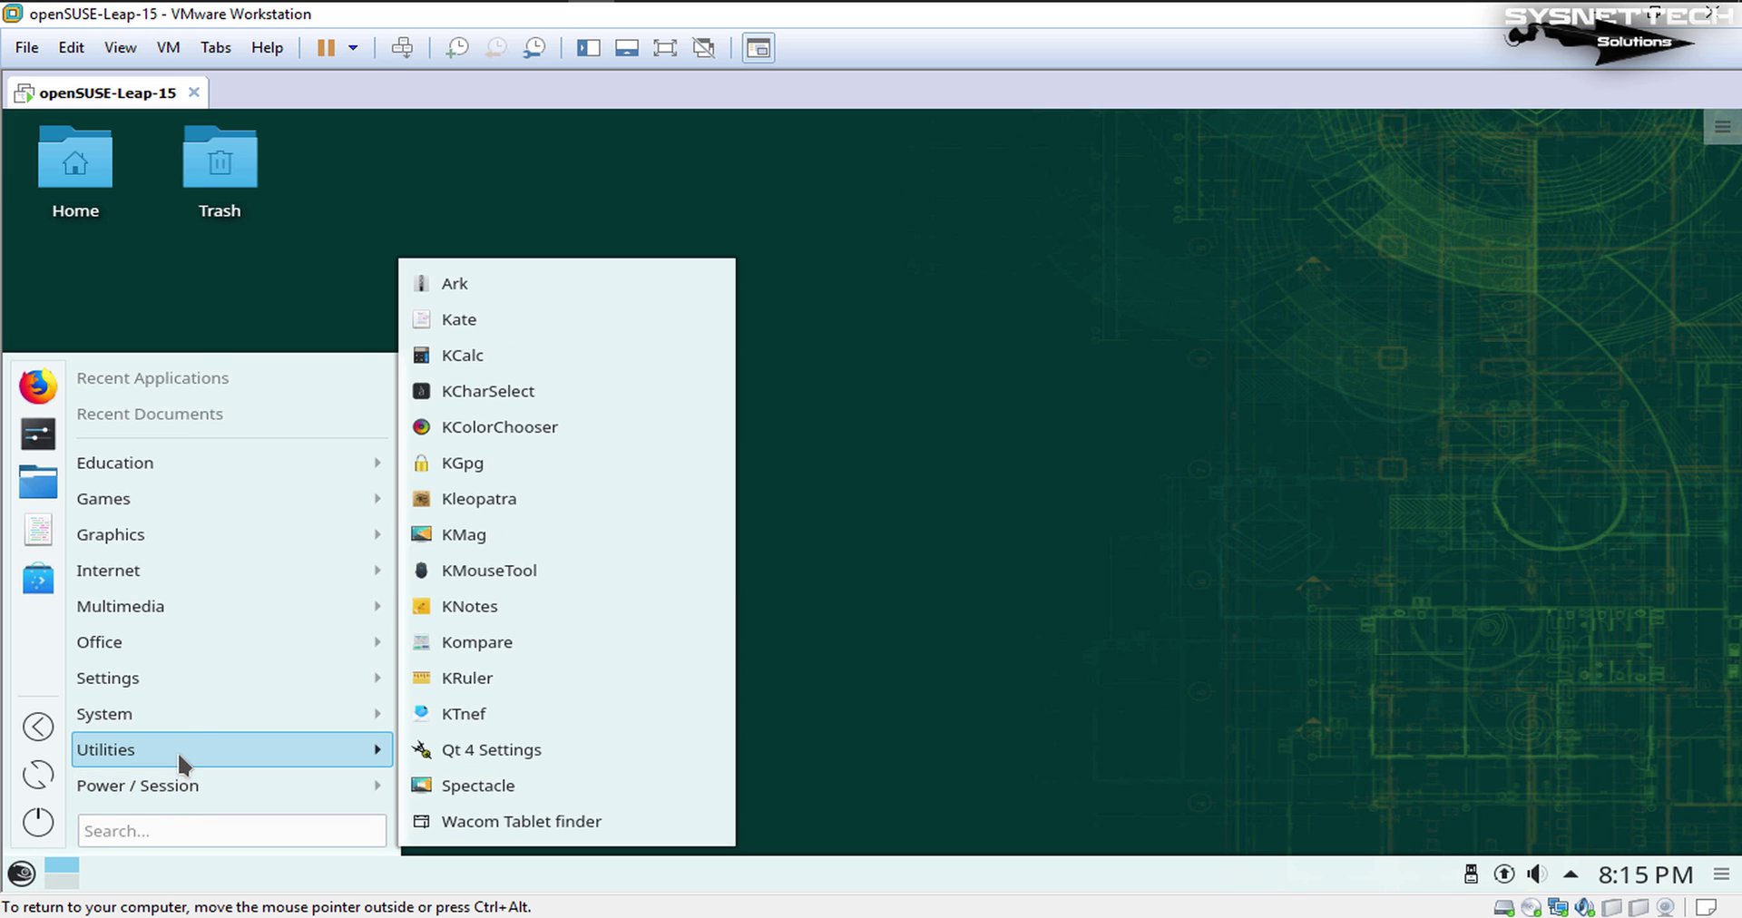
mouse_move(186, 715)
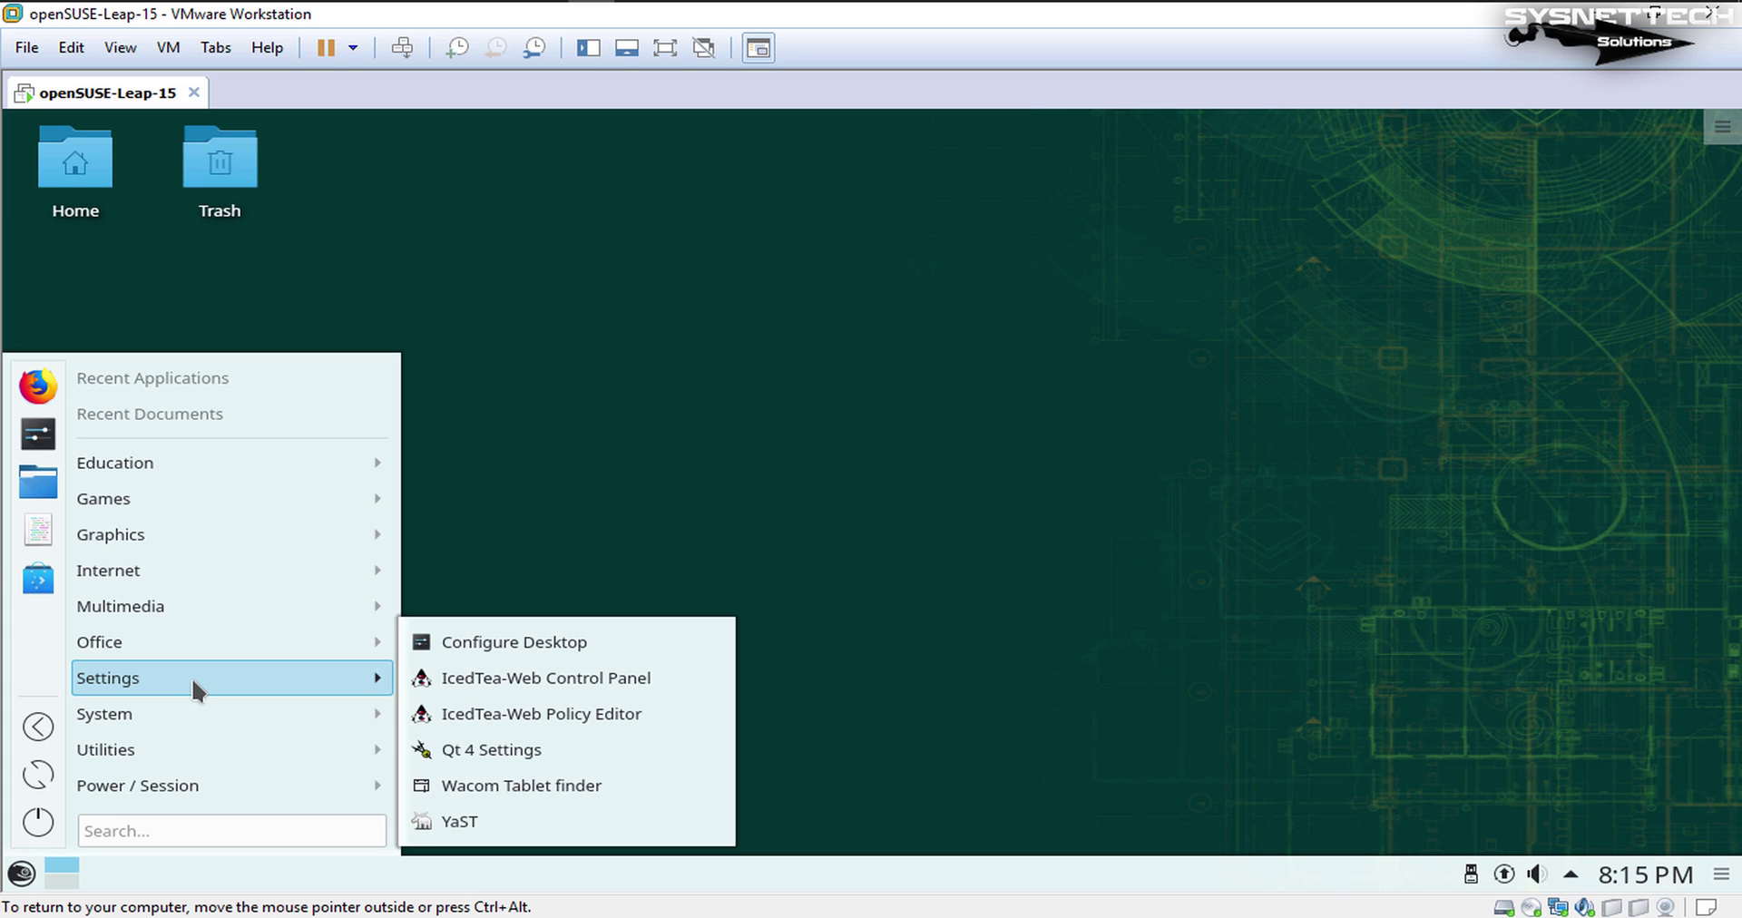
mouse_move(183, 637)
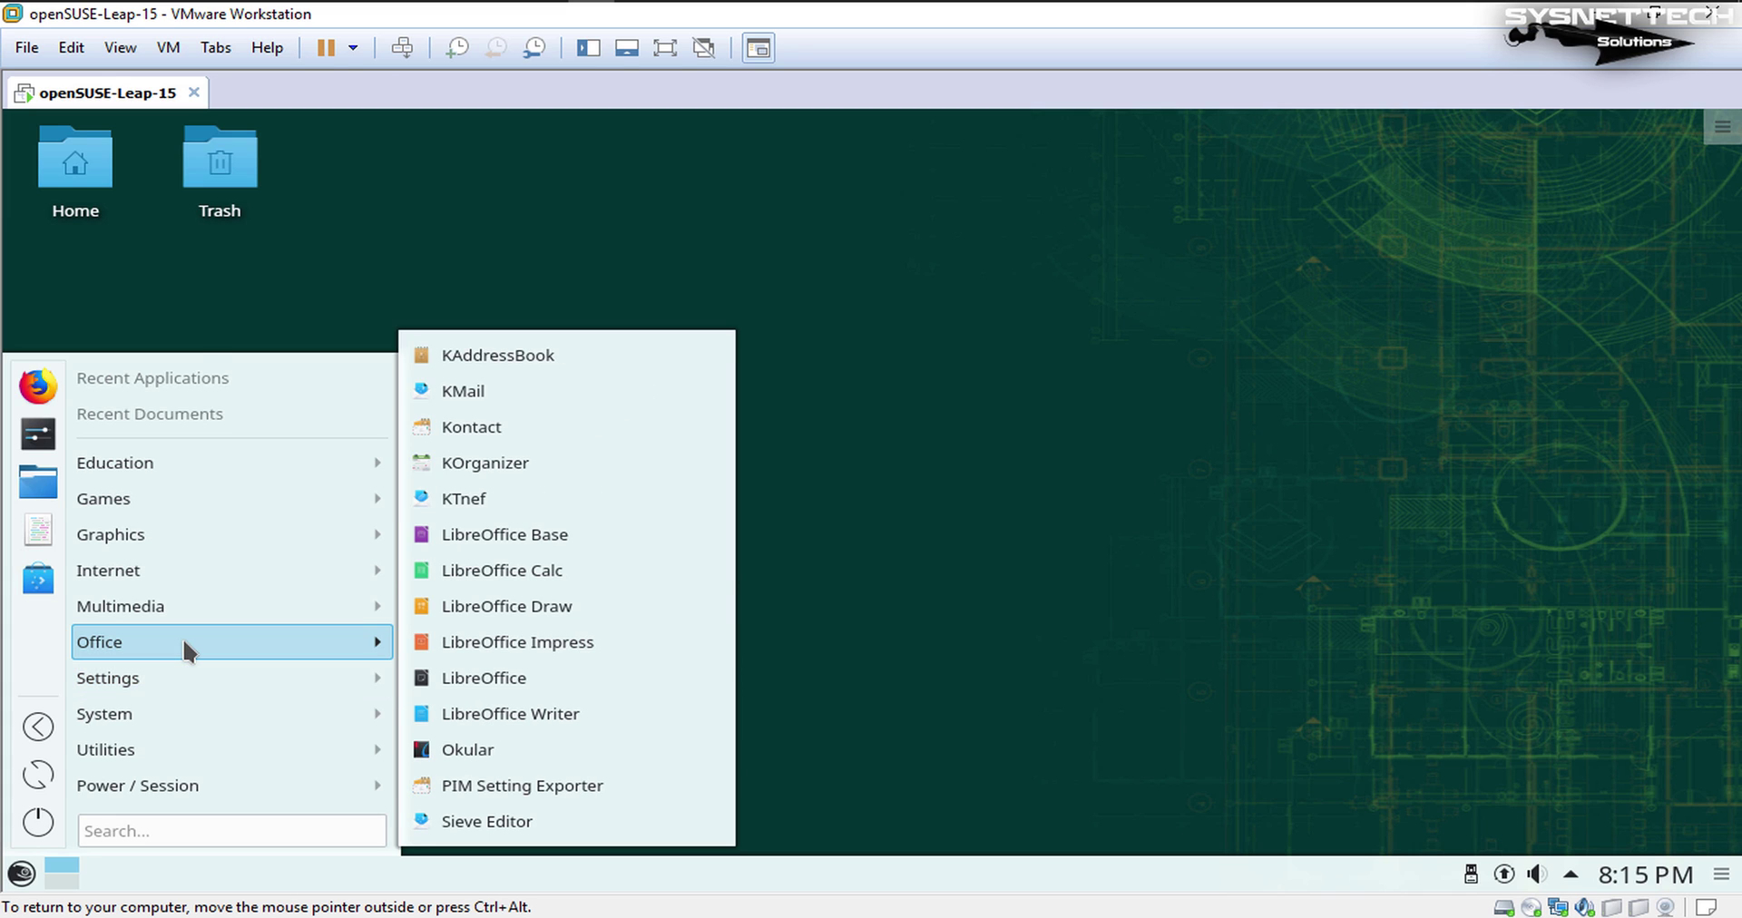
mouse_move(189, 568)
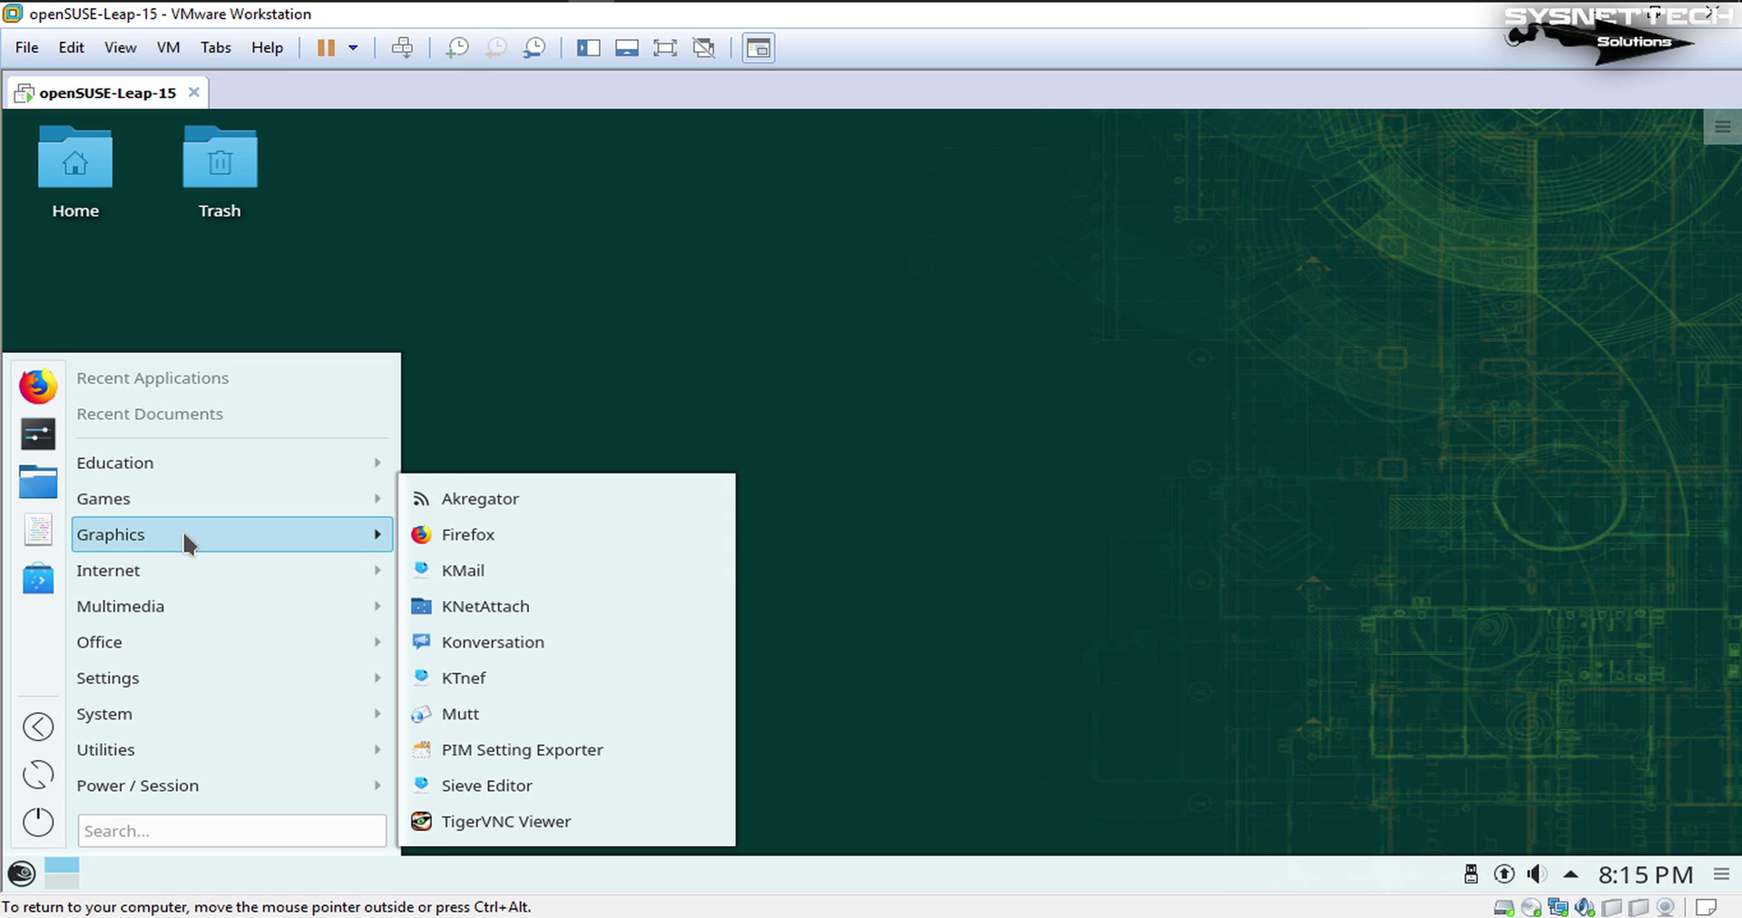
mouse_move(183, 535)
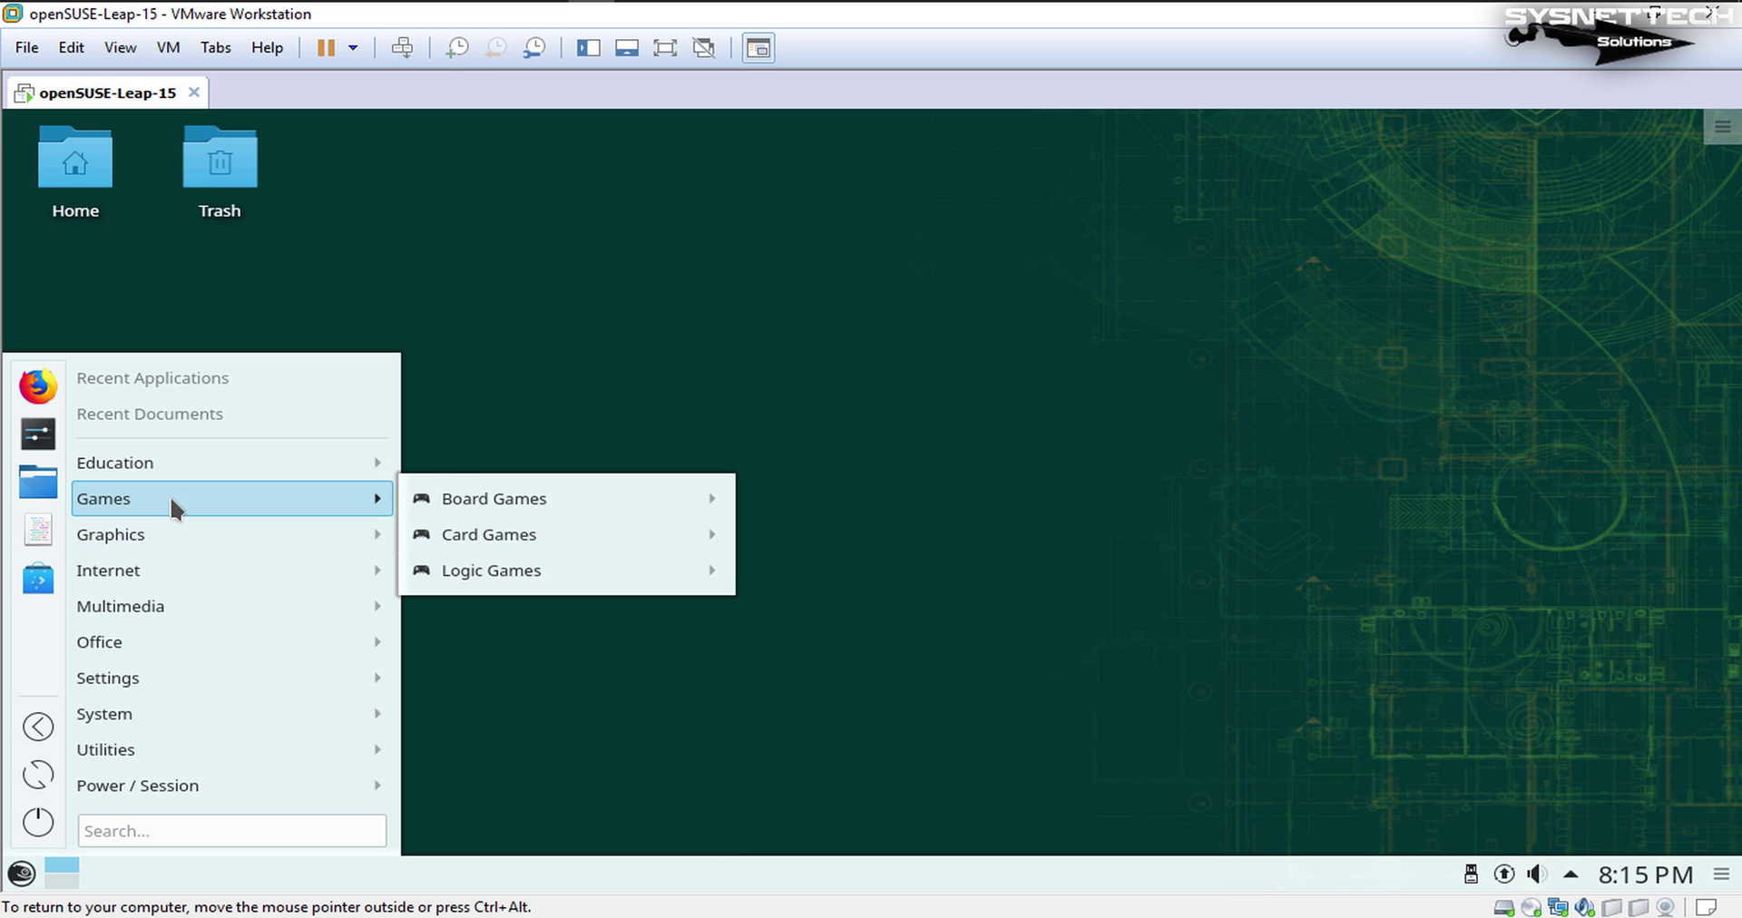
mouse_move(184, 462)
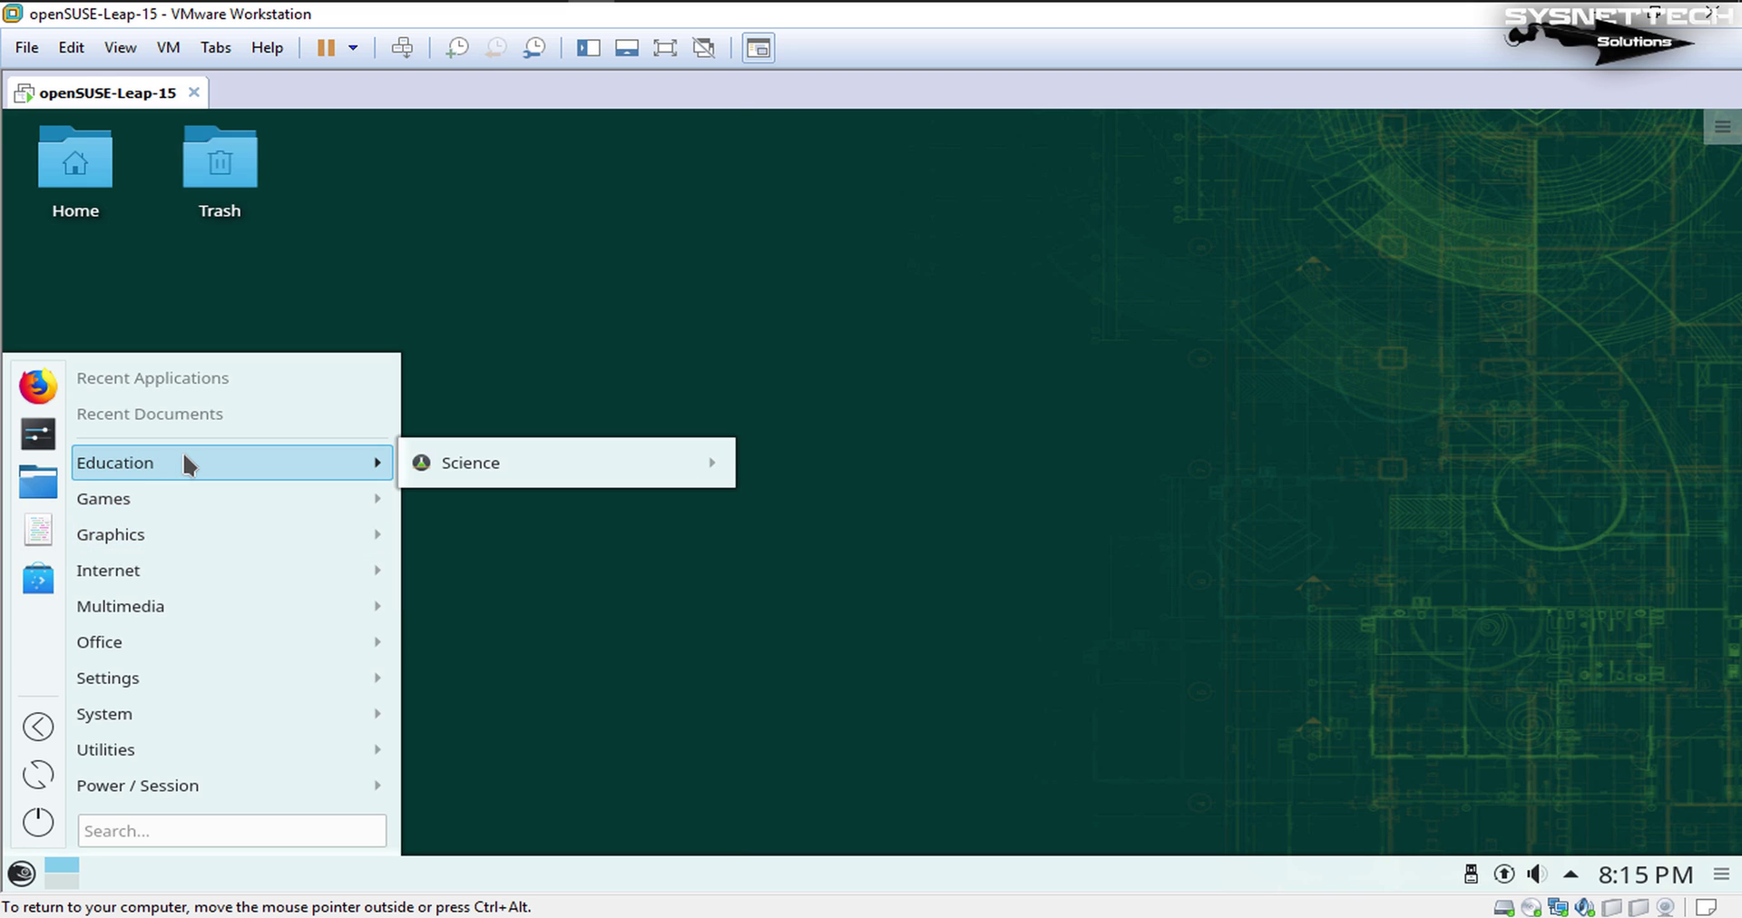
Step: Search the application launcher for "abo" and open About System
left_click(214, 828)
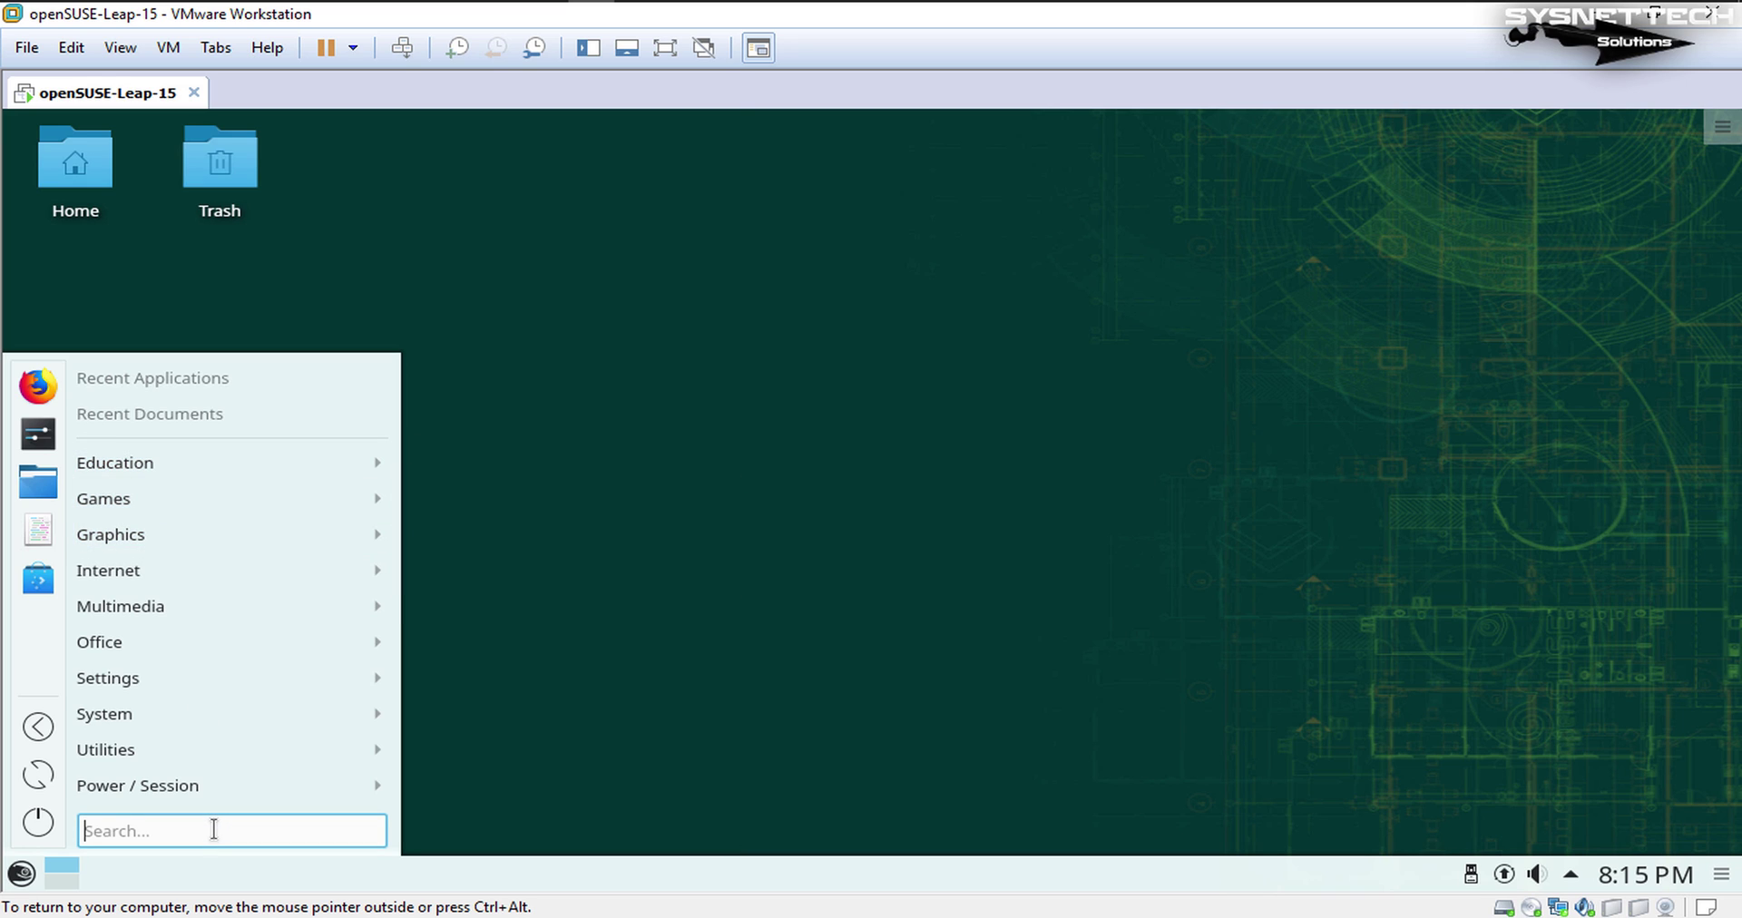
type("abo")
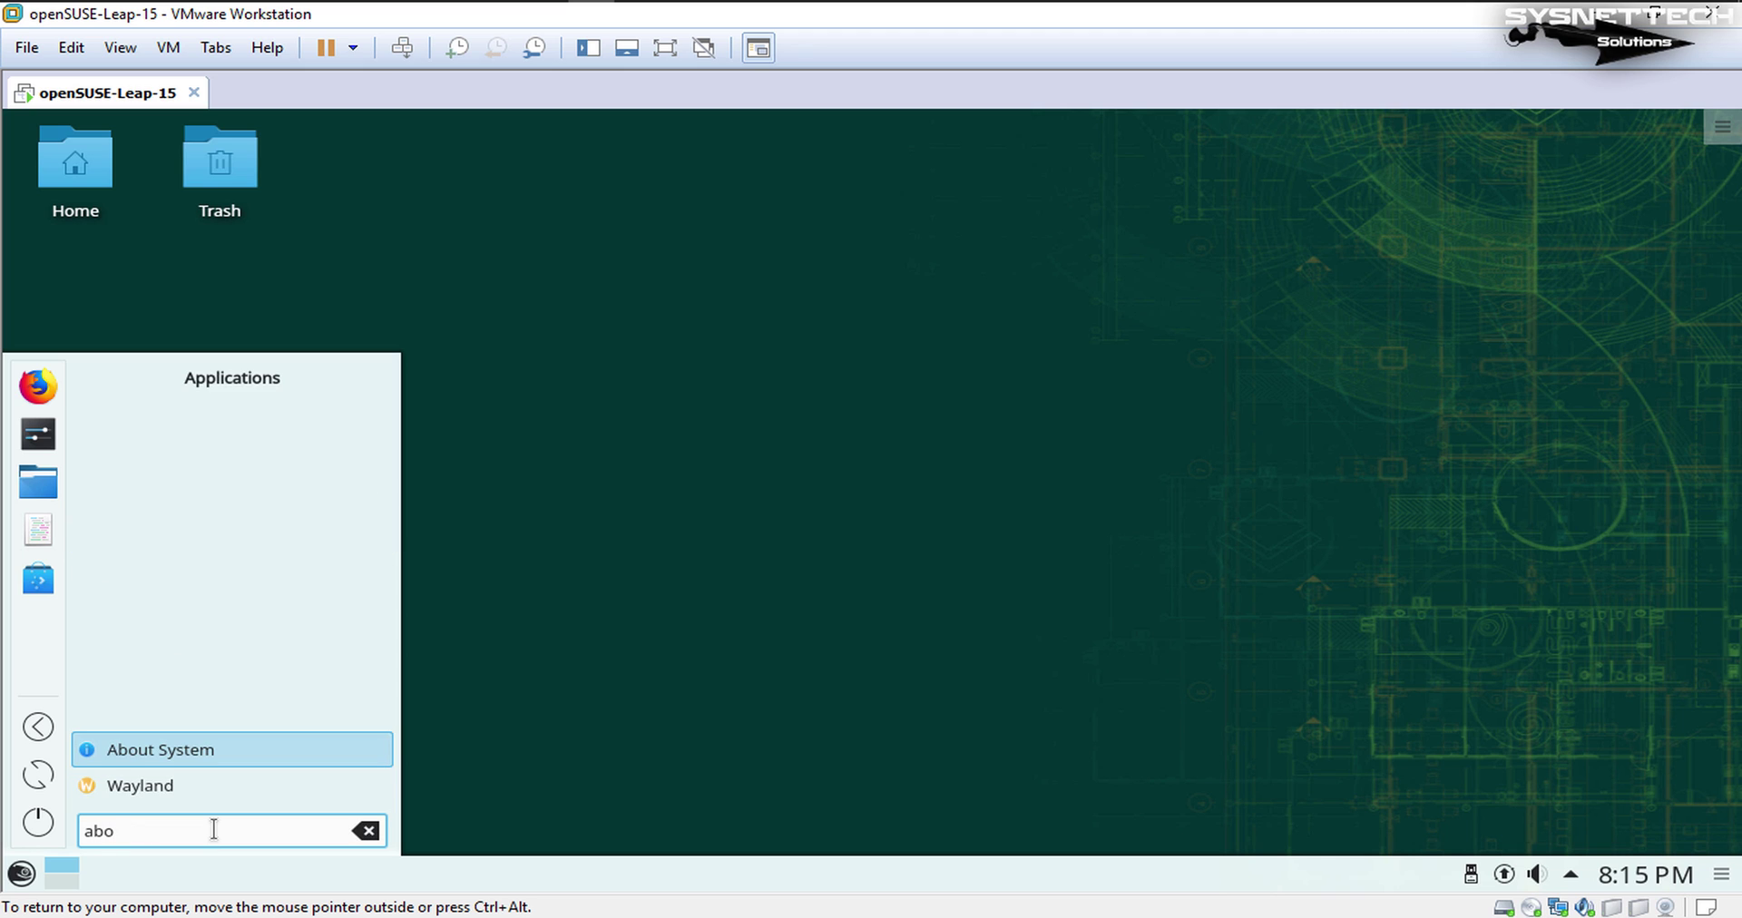
left_click(196, 751)
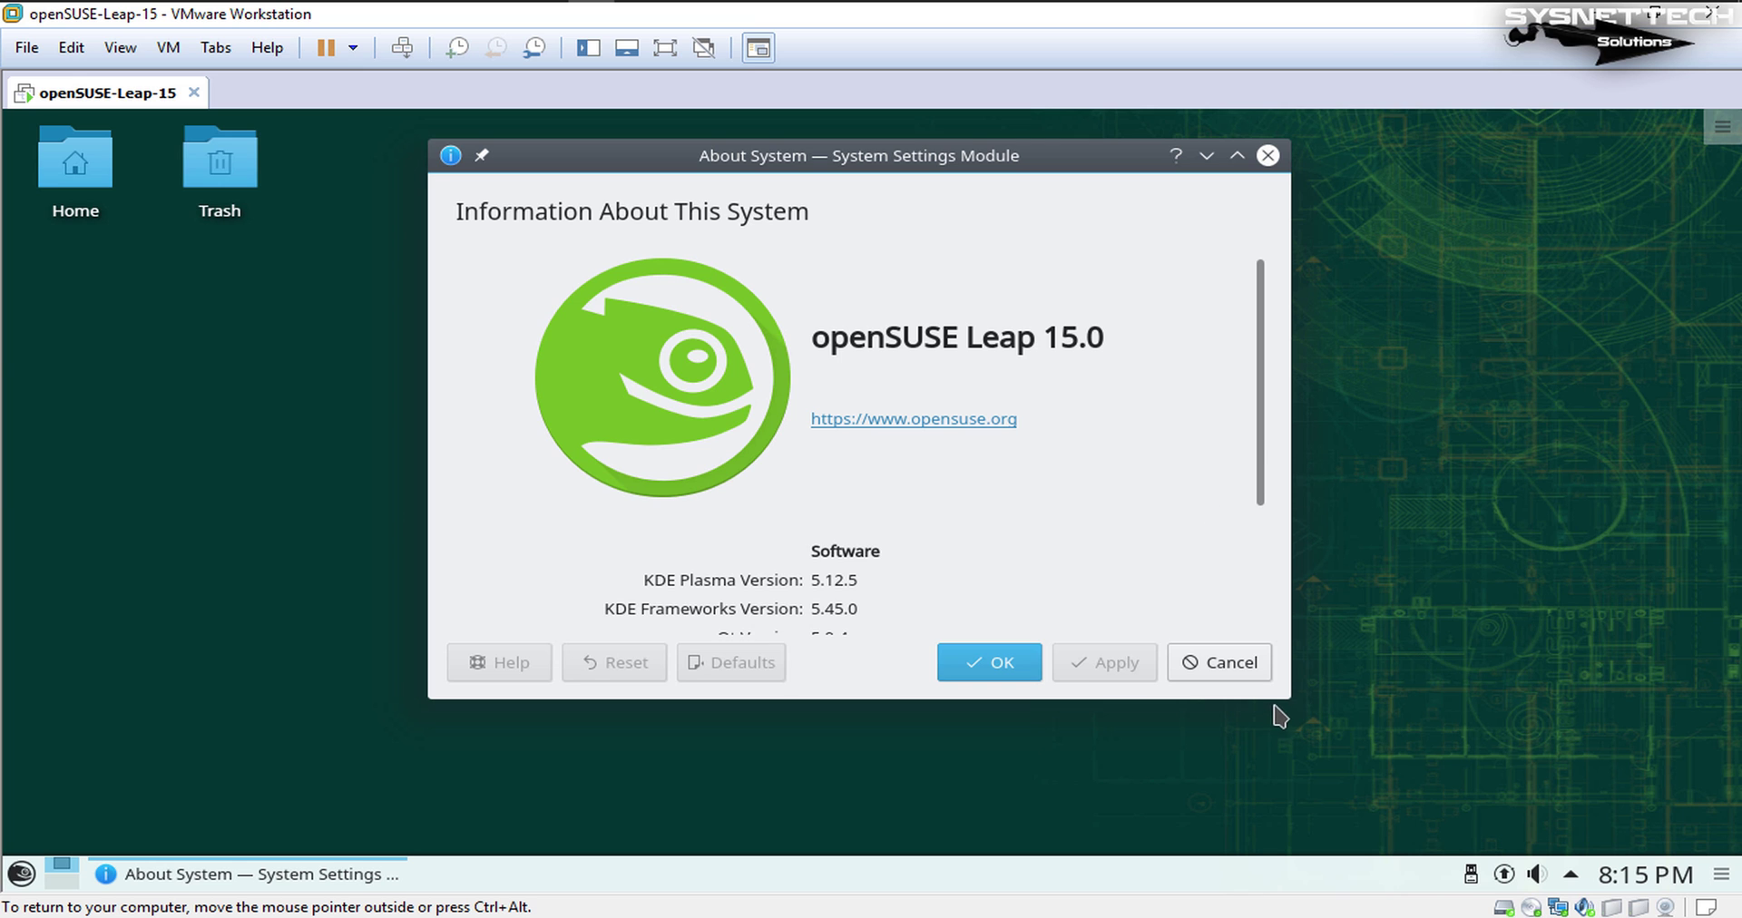
Step: Dismiss the software updates notification and maximize the About System window to show the software and hardware details
left_click_drag(1289, 701, 1368, 861)
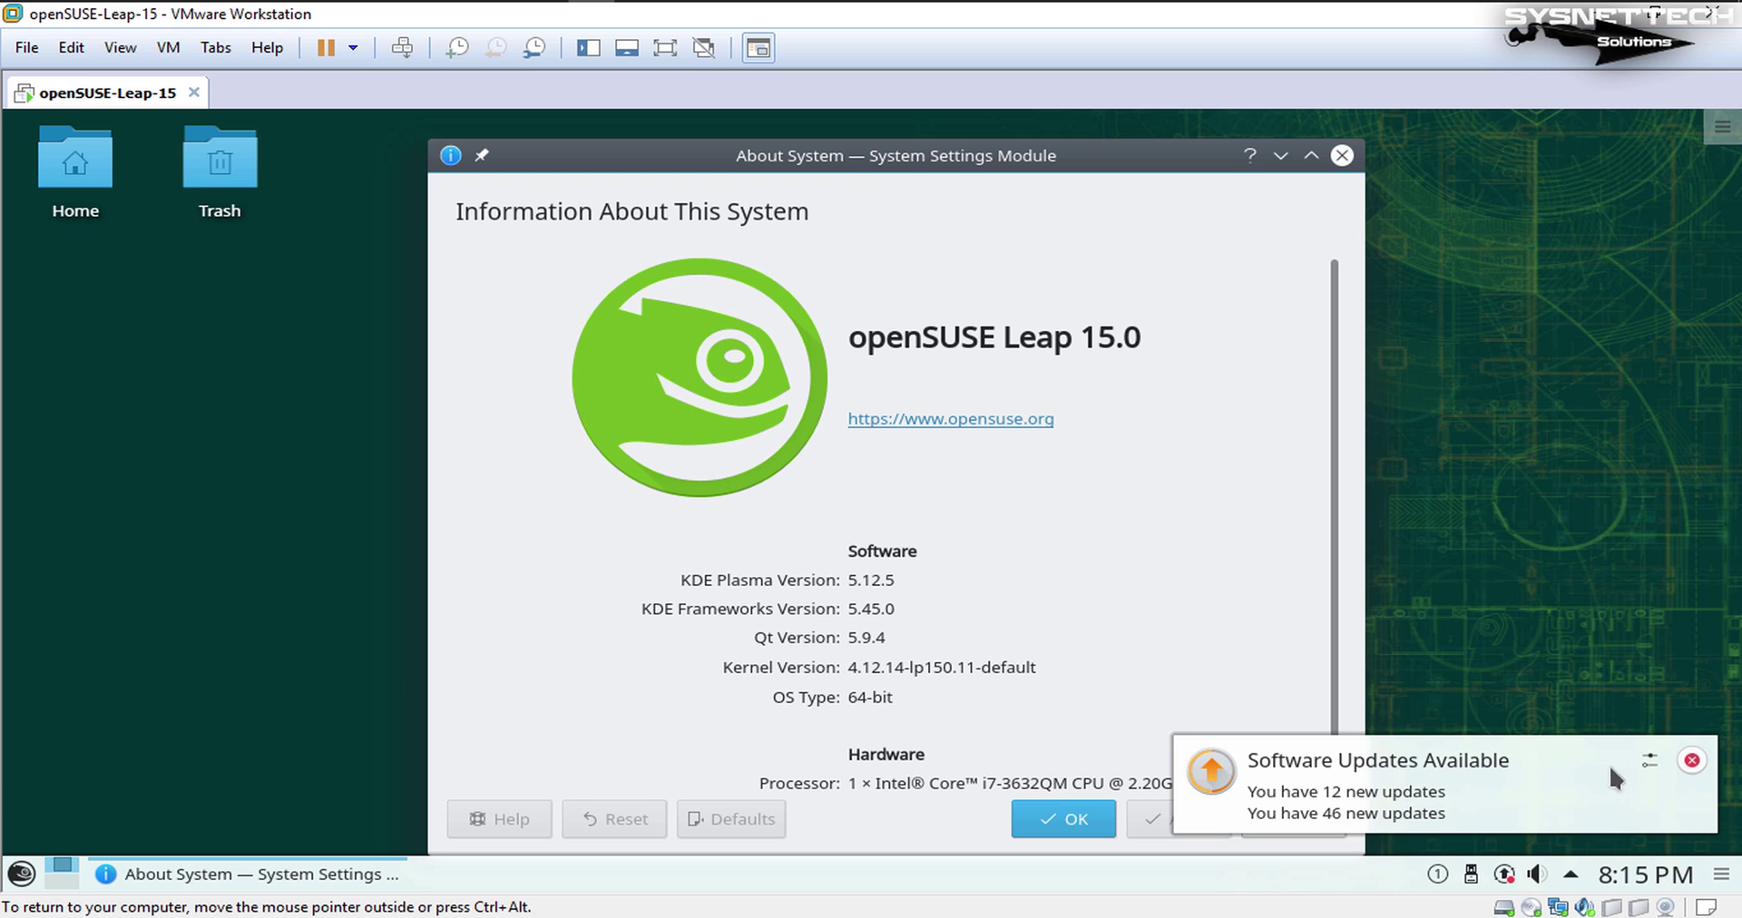
left_click(1691, 761)
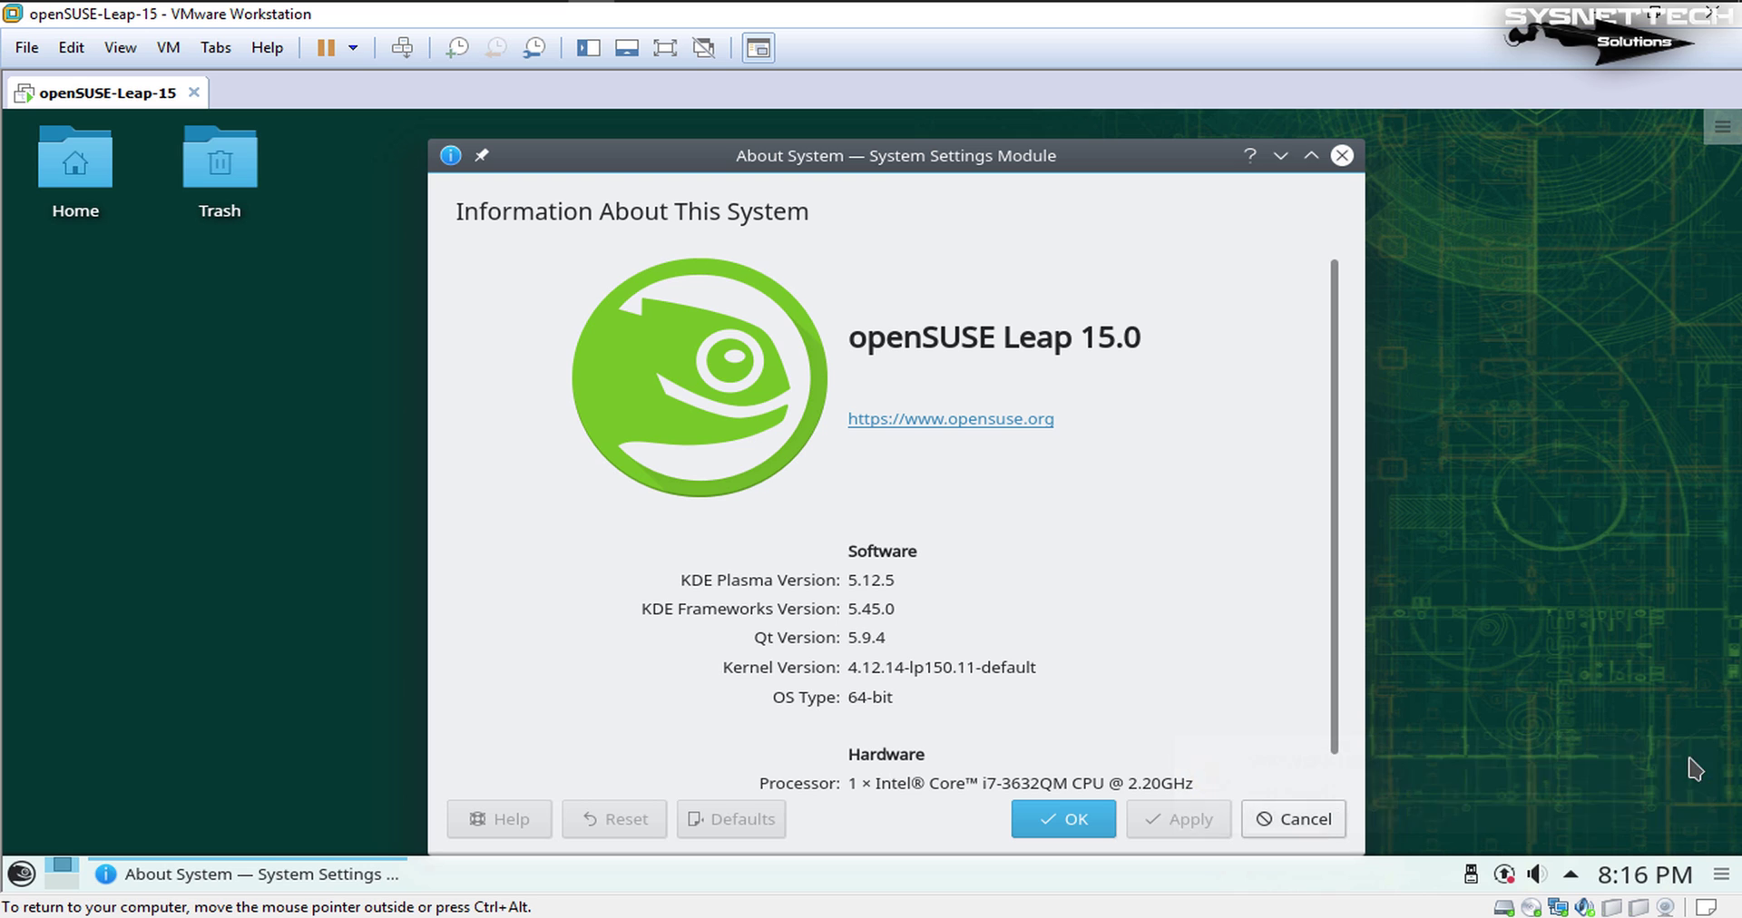
double_click(960, 153)
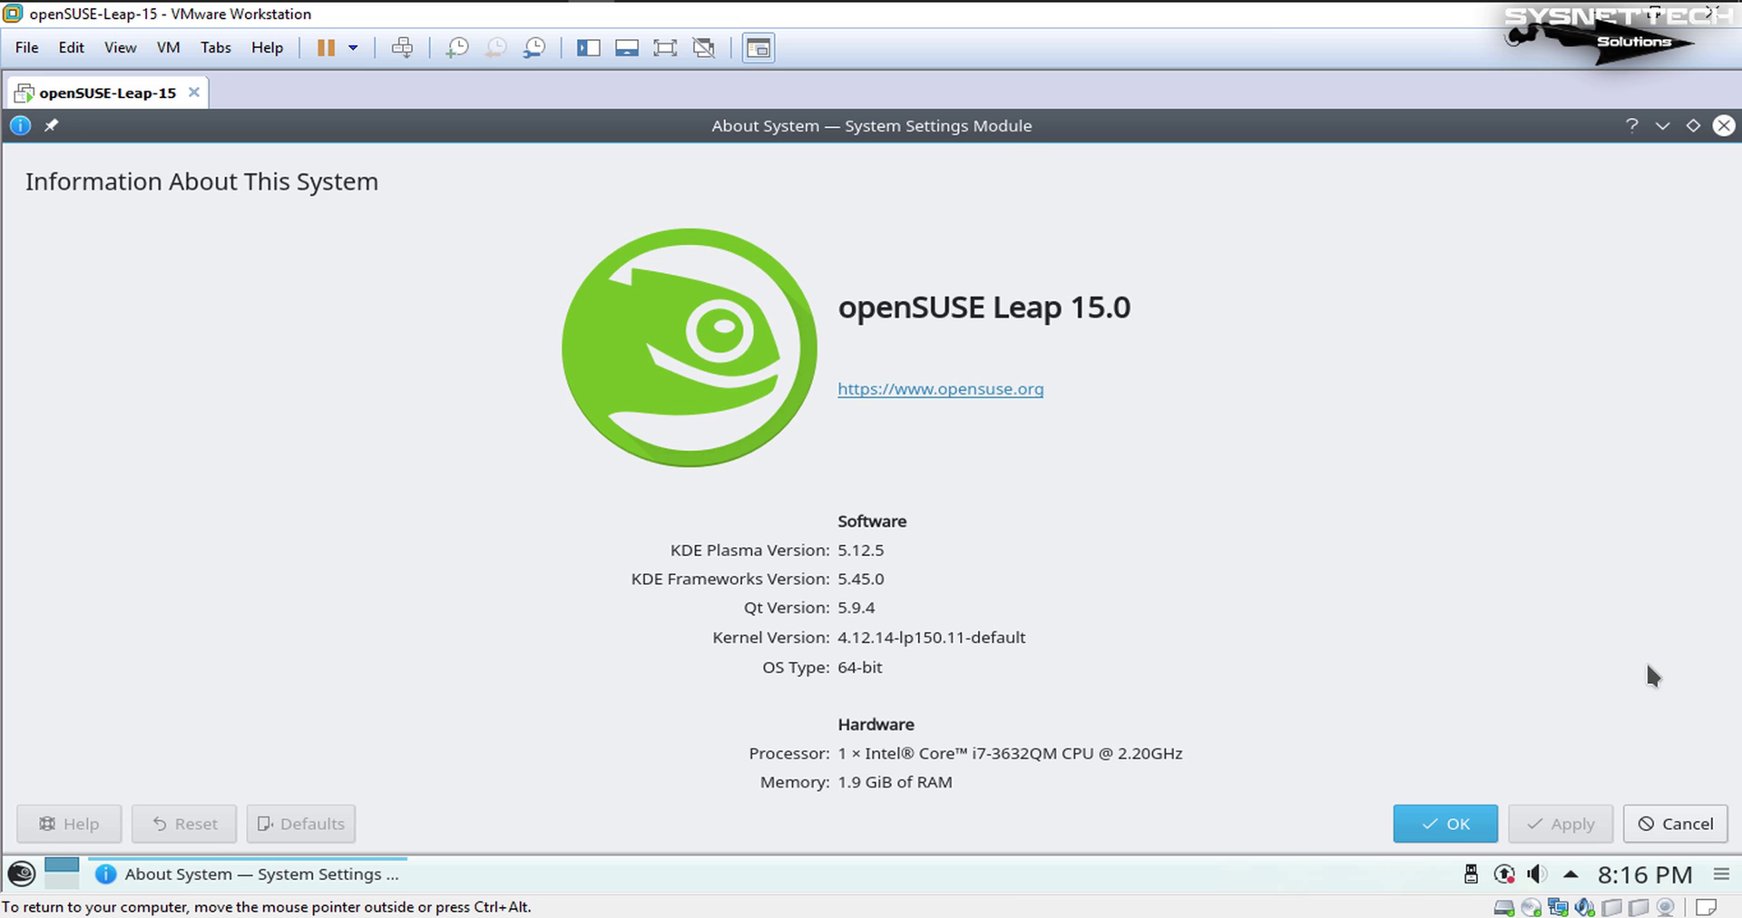
Step: Switch the virtual machine to full screen and minimize the About System window to reveal the desktop
left_click(665, 47)
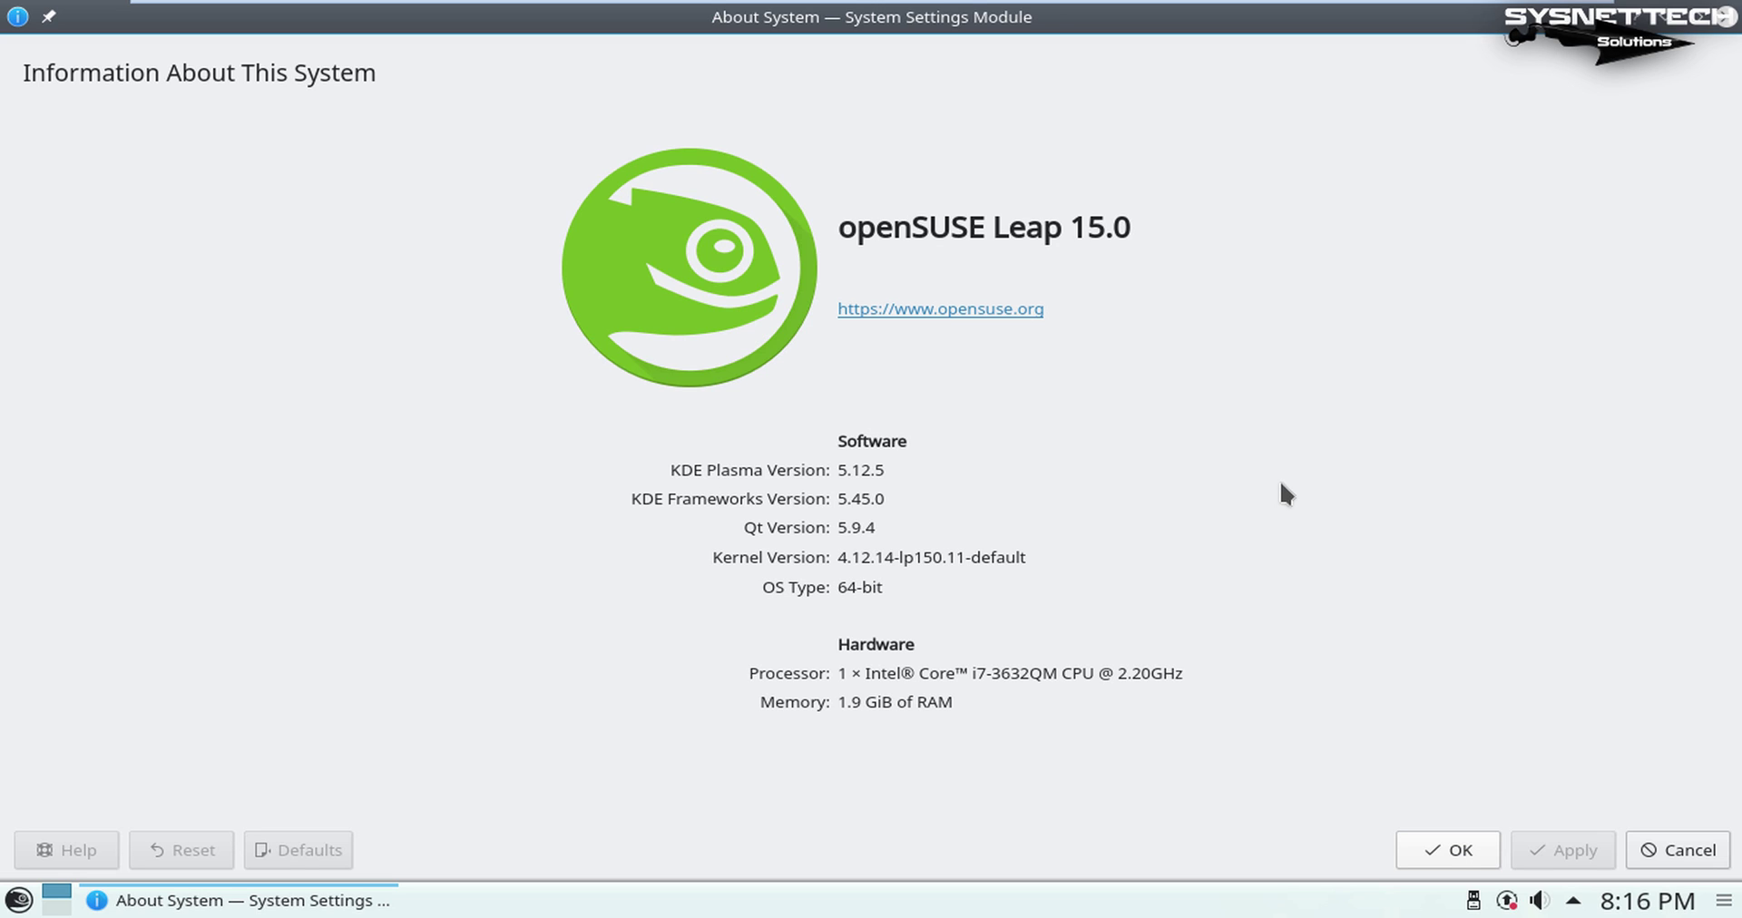
left_click(18, 900)
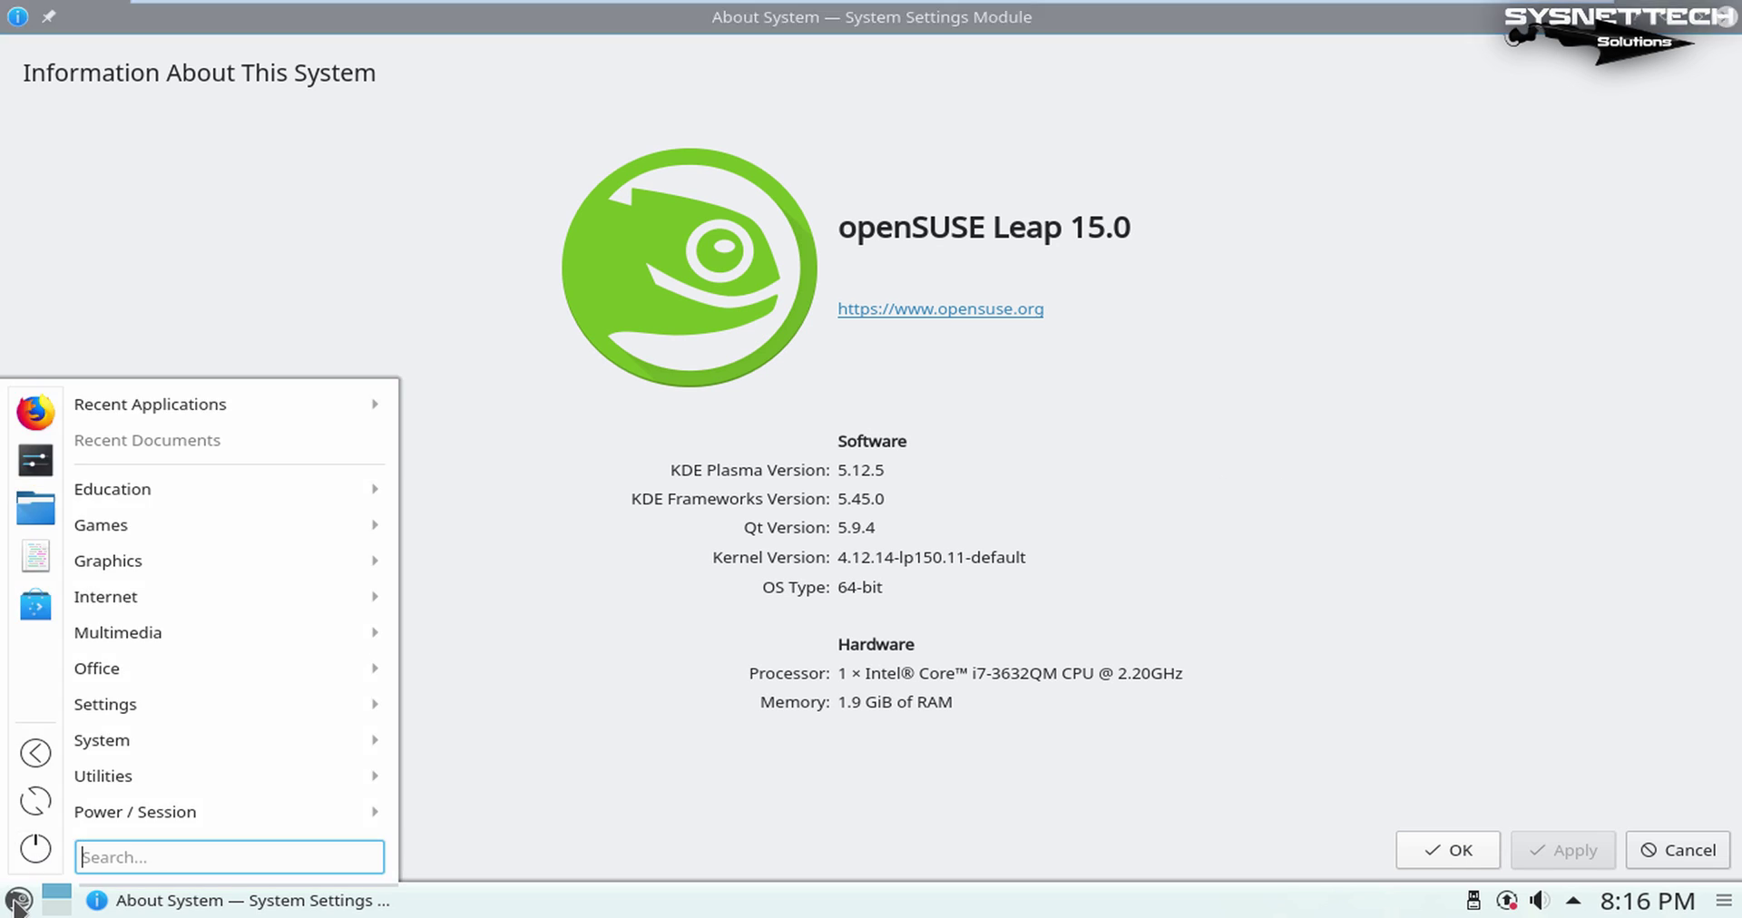
left_click(1664, 18)
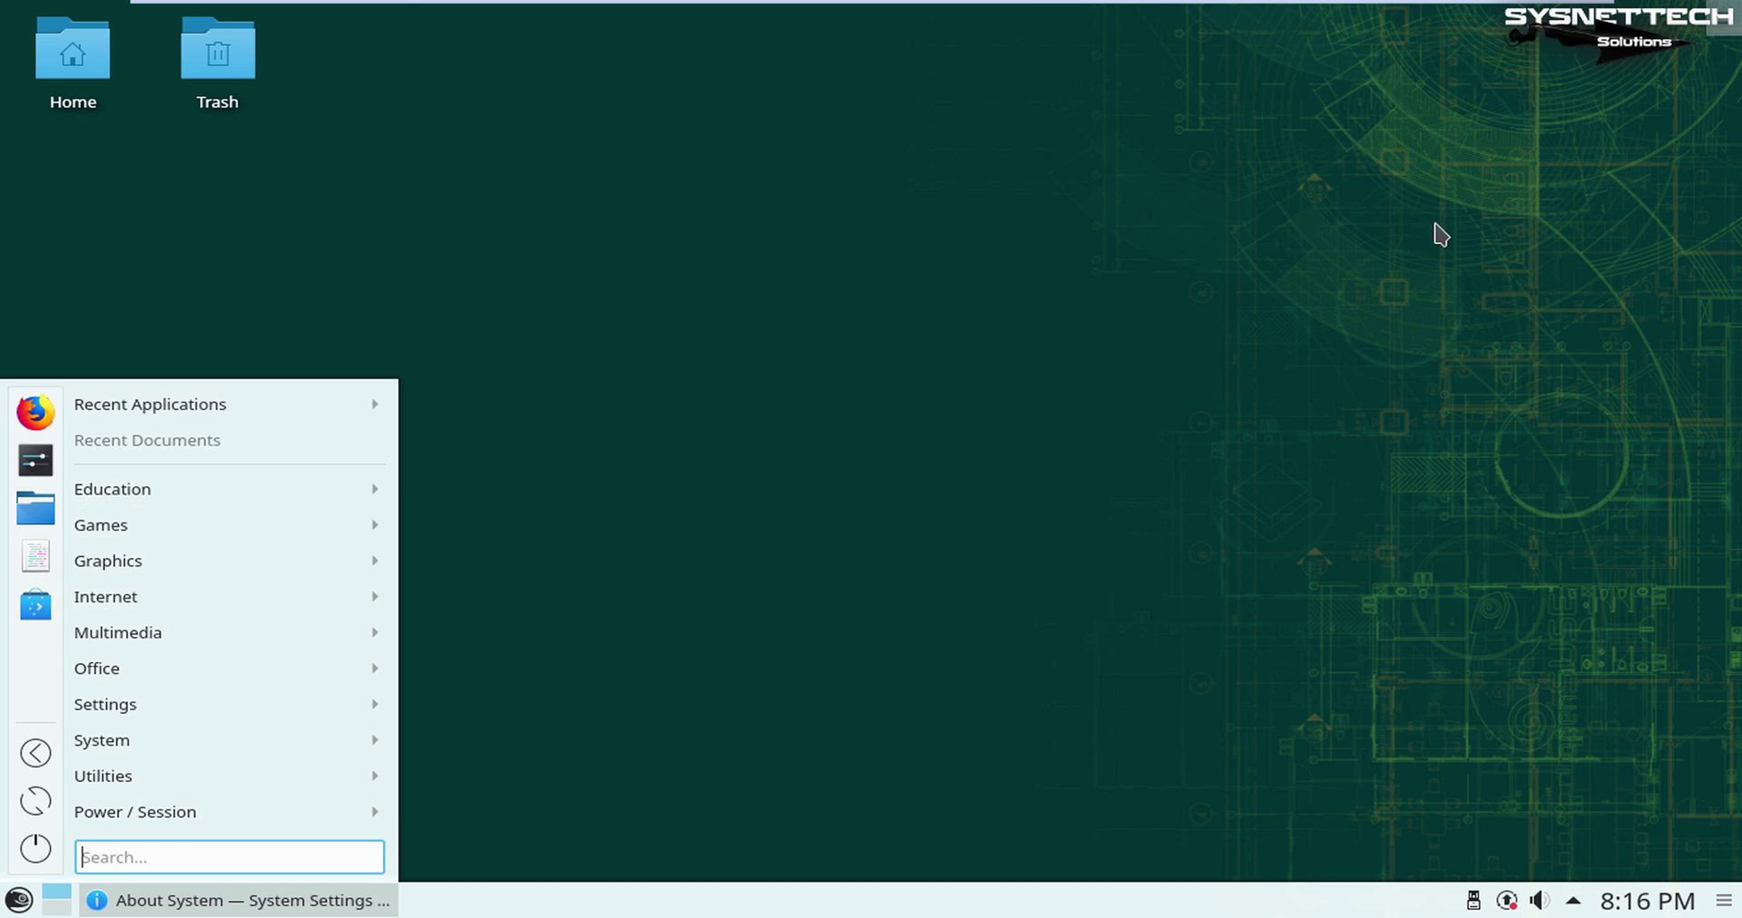
left_click_drag(1394, 243, 726, 309)
right_click(592, 157)
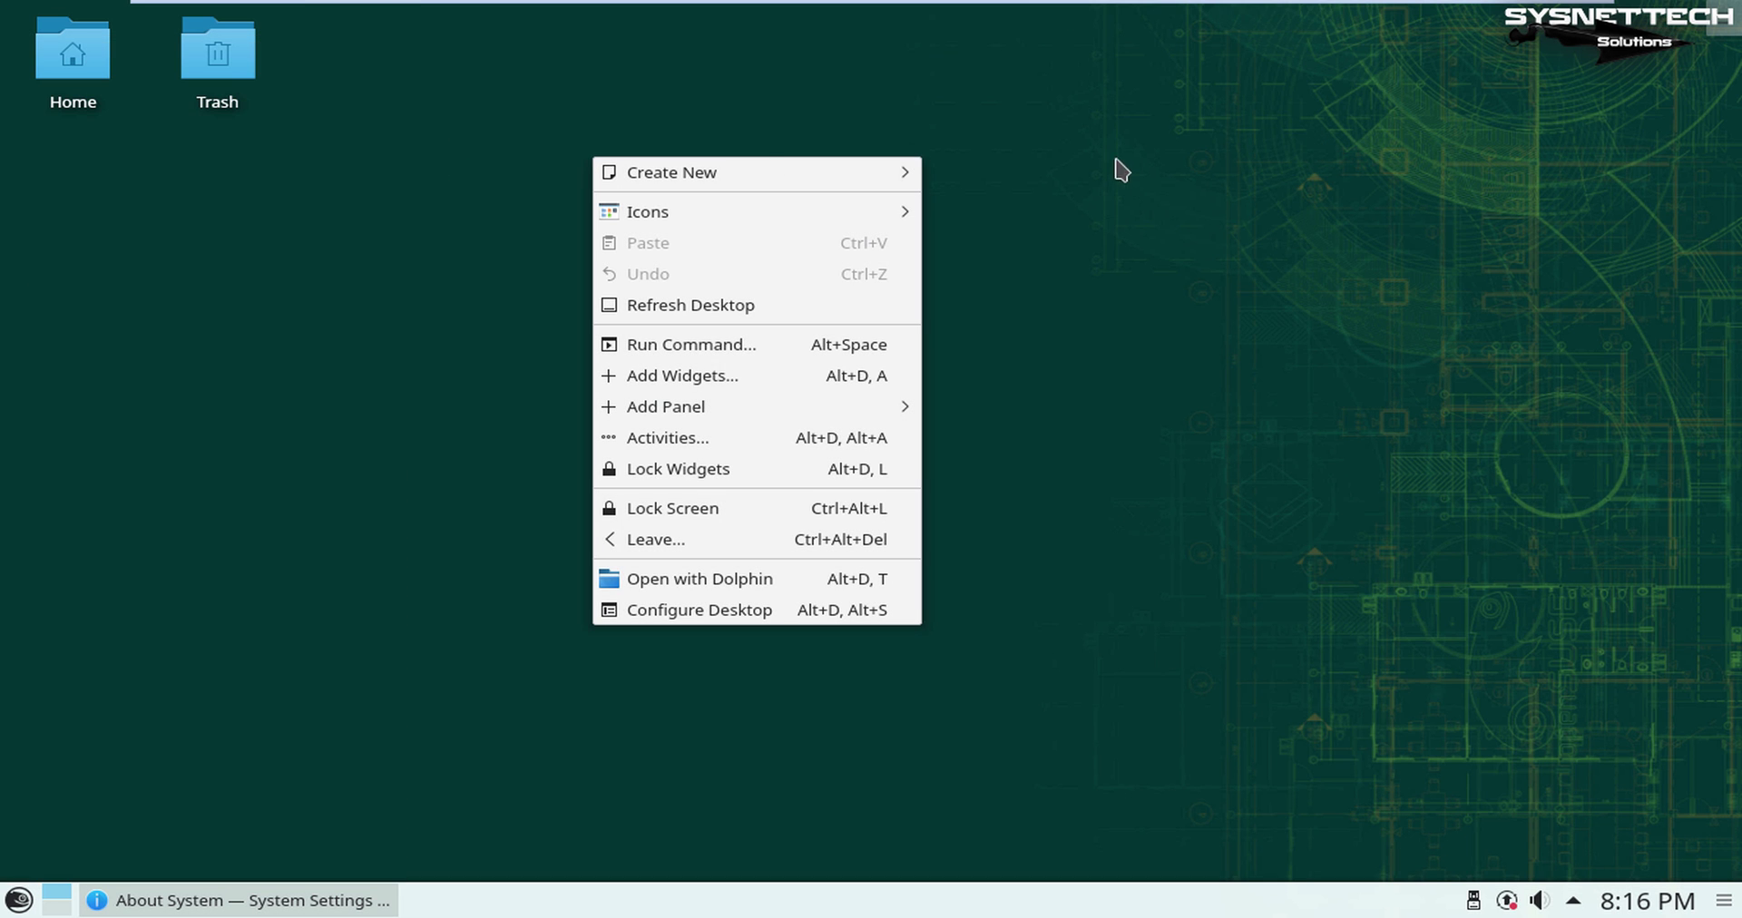
left_click(992, 122)
left_click_drag(941, 117, 1038, 696)
left_click_drag(1509, 680, 599, 243)
right_click(599, 243)
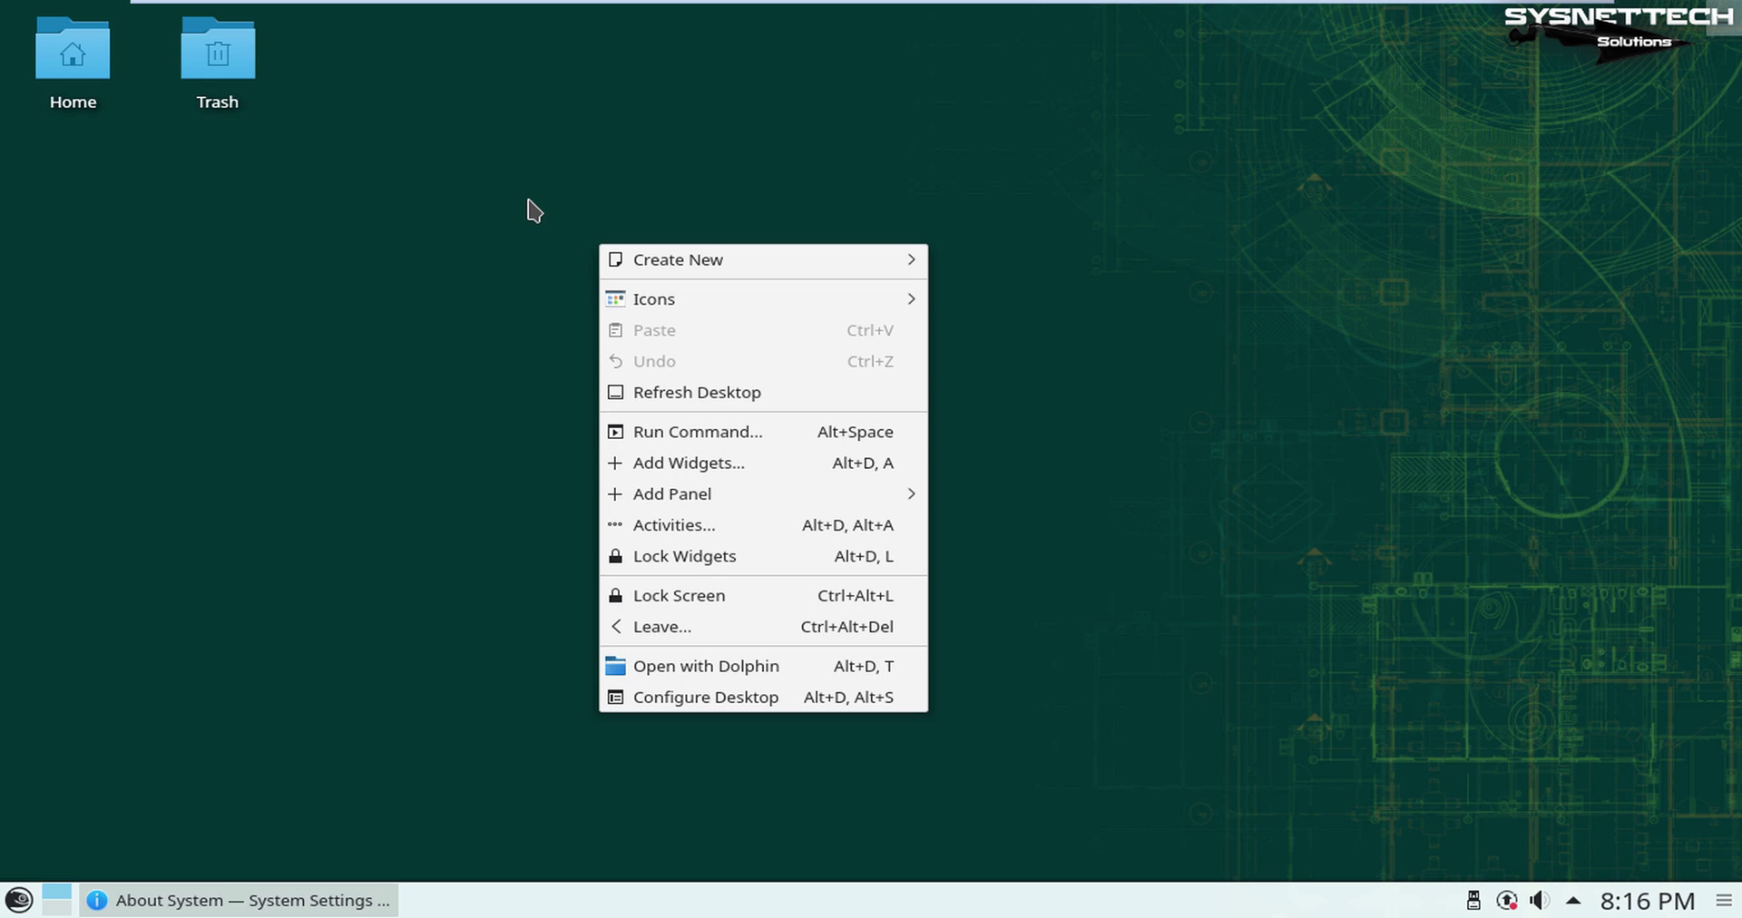
left_click(529, 201)
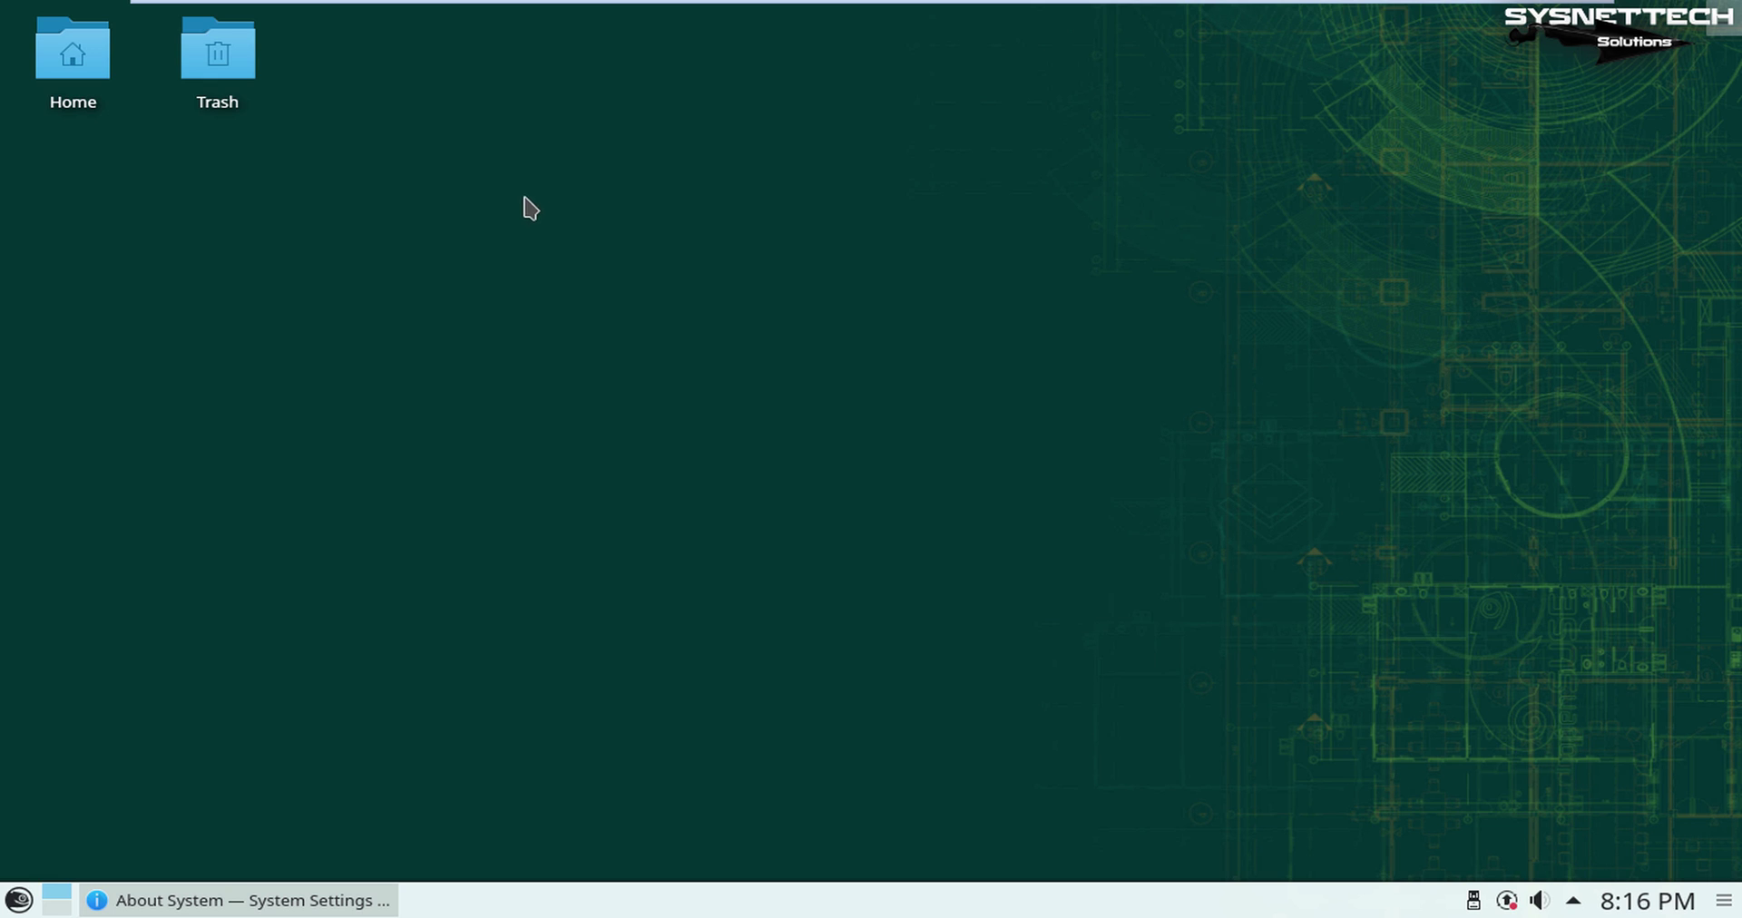
Step: Restore the minimized About System window and maximize it over the full-screen desktop
left_click(310, 901)
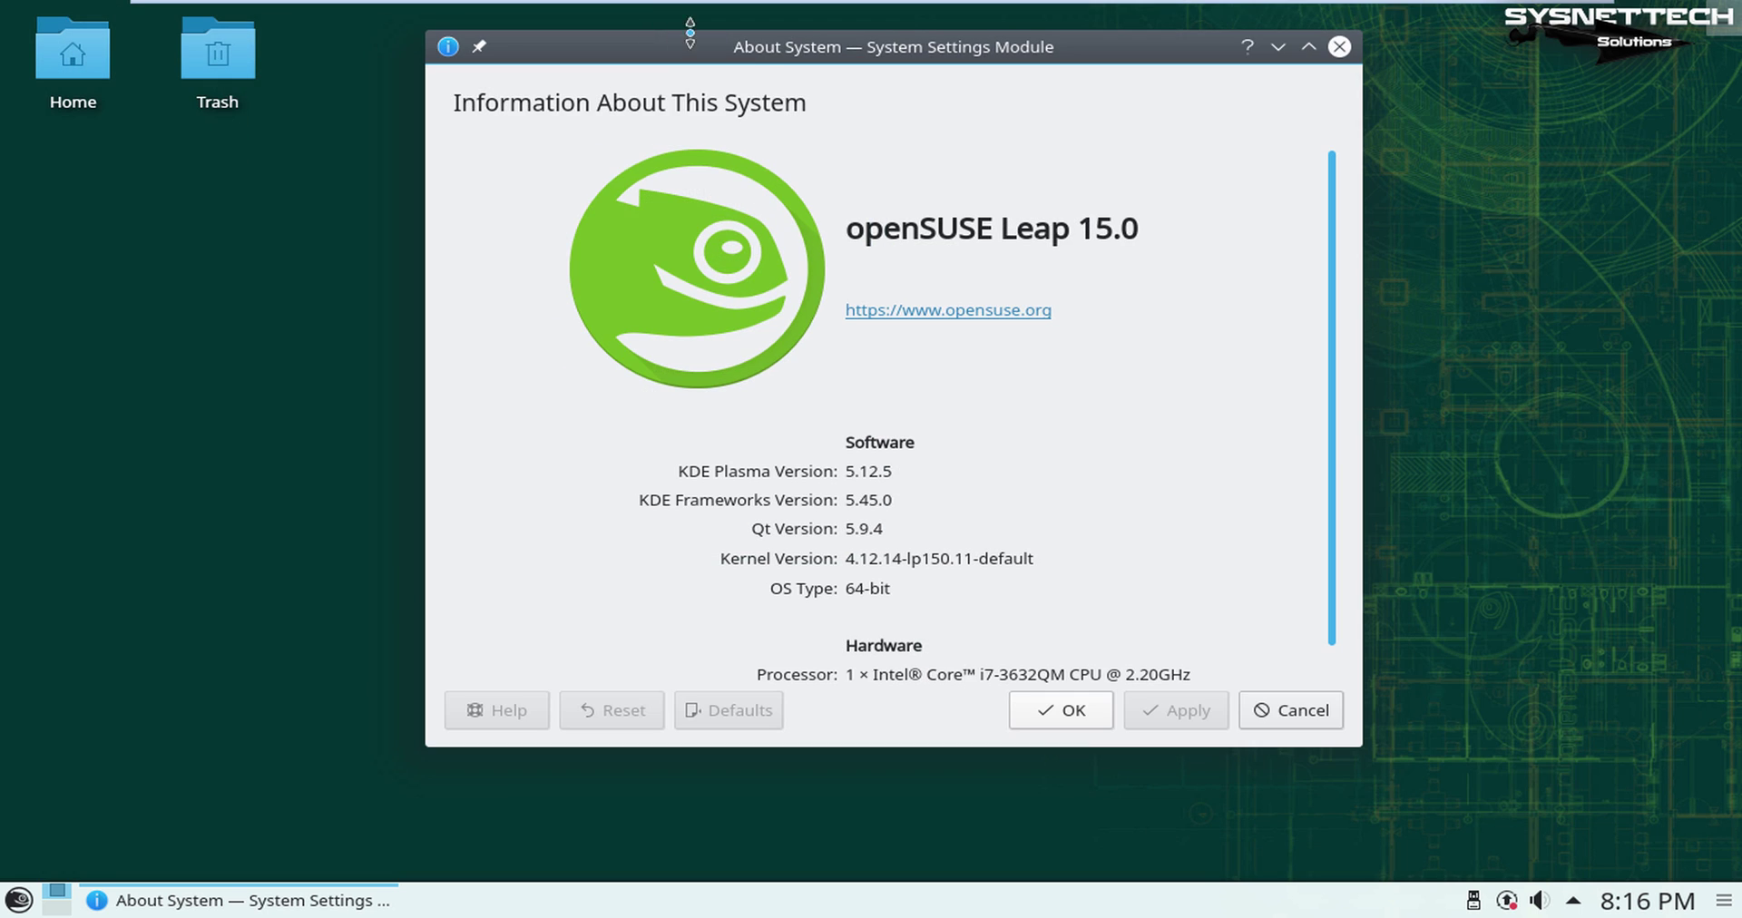
double_click(760, 47)
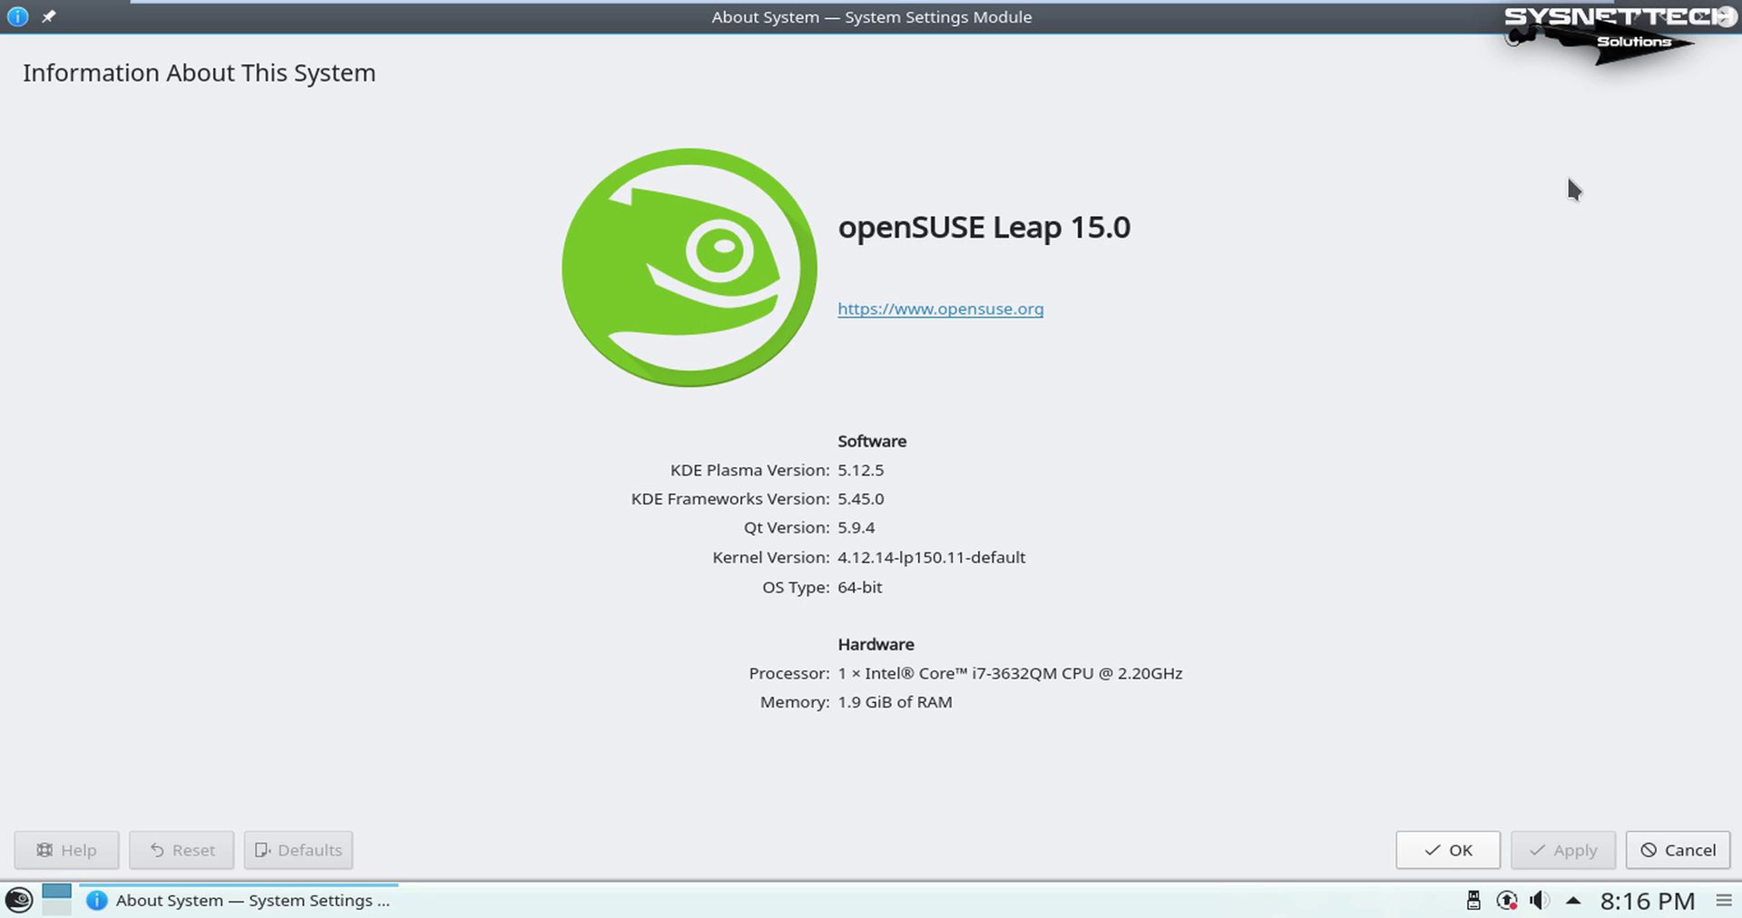